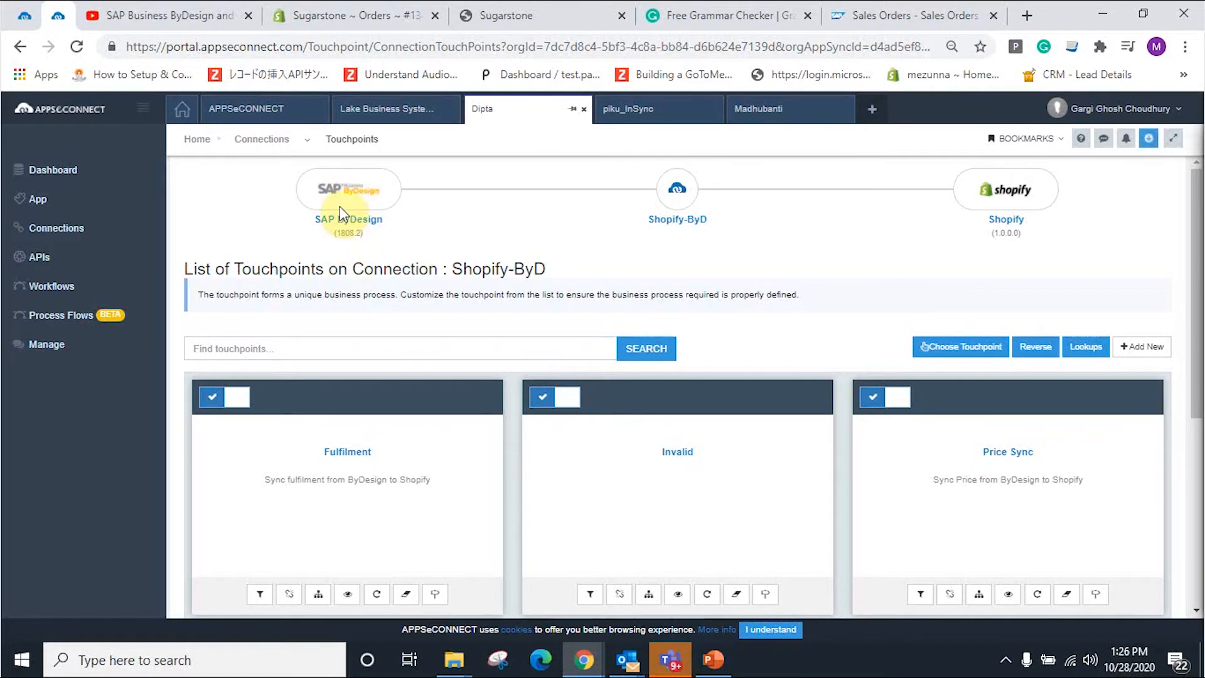
# Step: Reverse the Shopify-ByD connection to the Shopify-to-ByDesign direction and reveal the hidden tray icons
pyautogui.click(1032, 350)
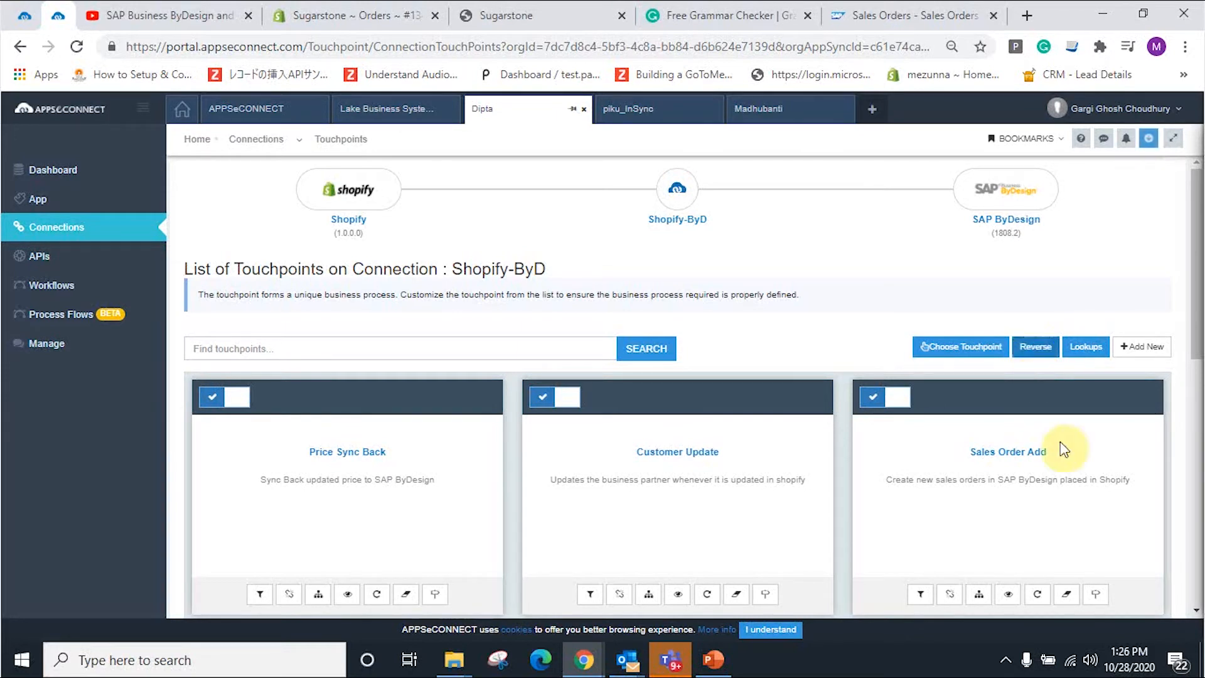
pyautogui.click(1000, 667)
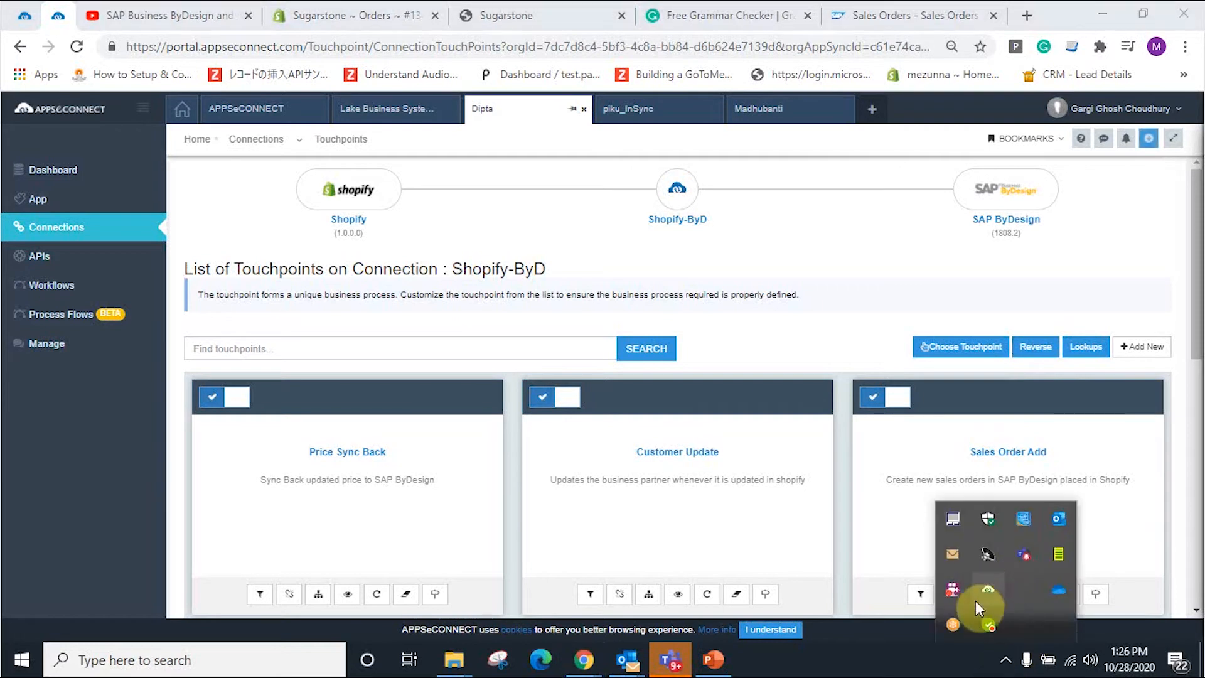
# Step: Launch the APPSeCONNECT Agent from the tray, log in, and open its Sync Panel
pyautogui.click(988, 590)
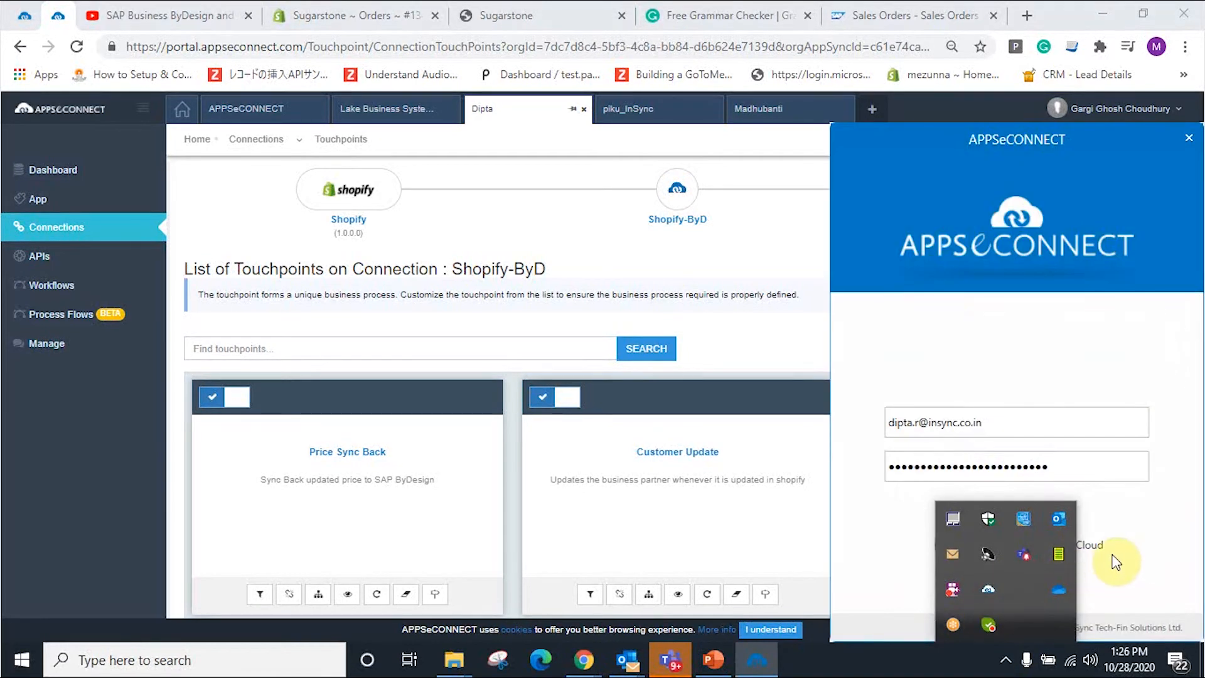
pyautogui.click(1007, 660)
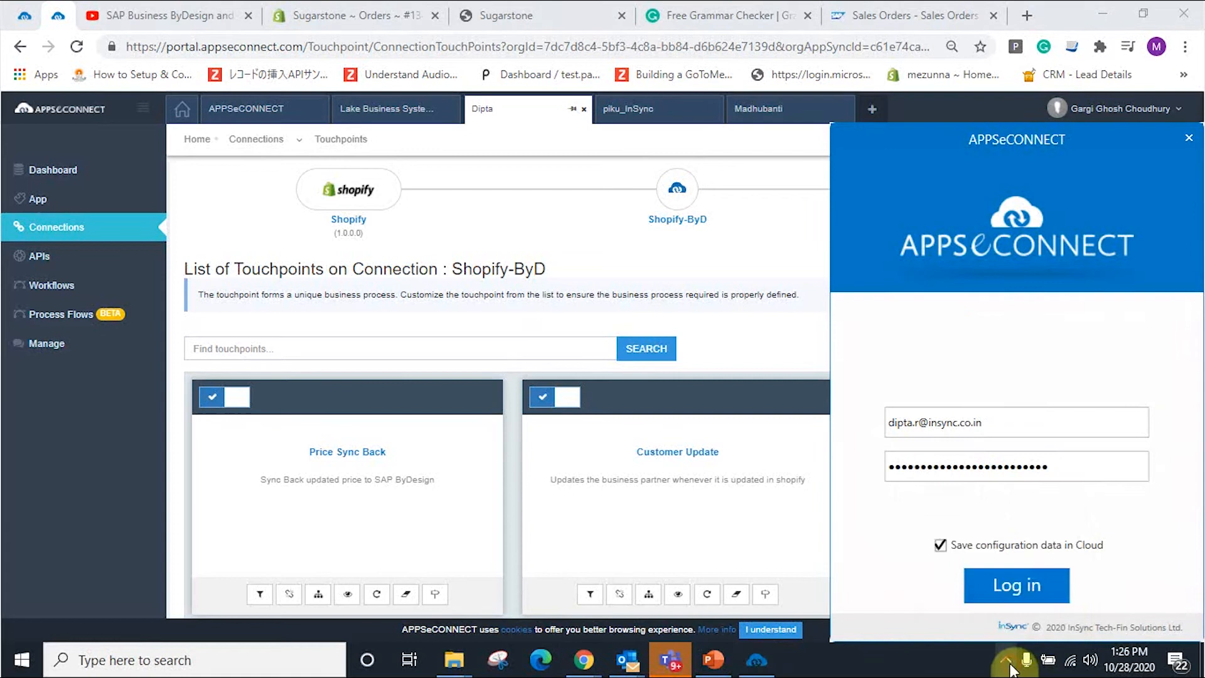
pyautogui.click(1030, 575)
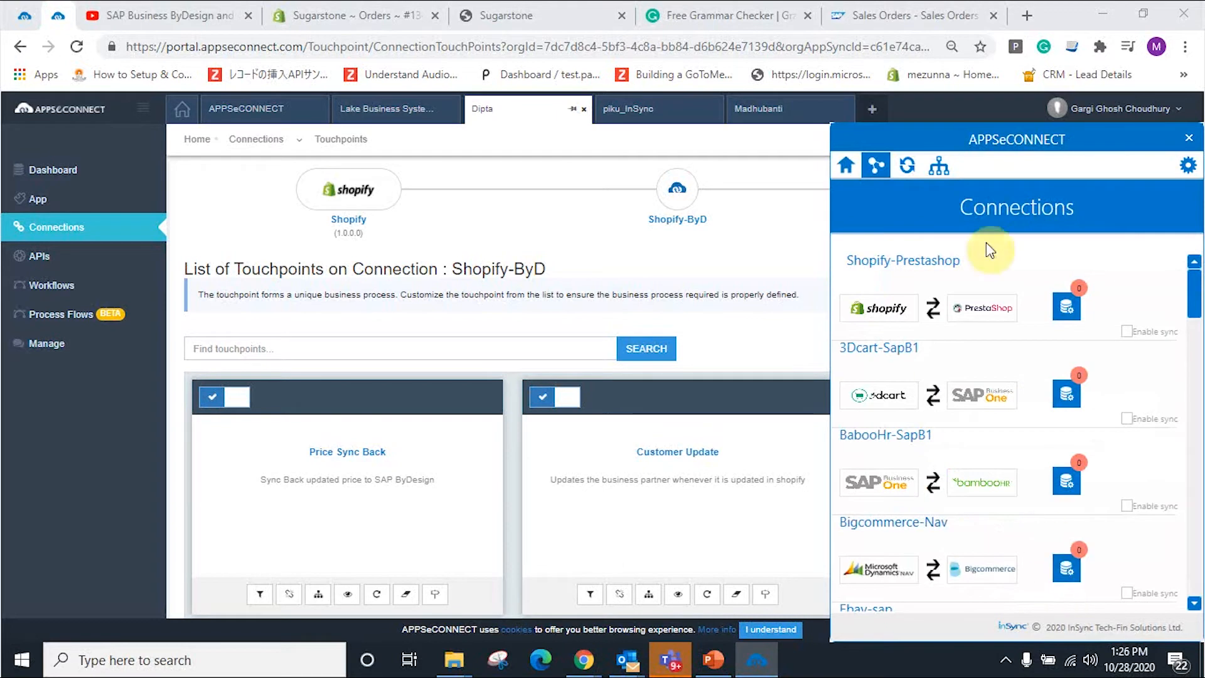
pyautogui.click(907, 168)
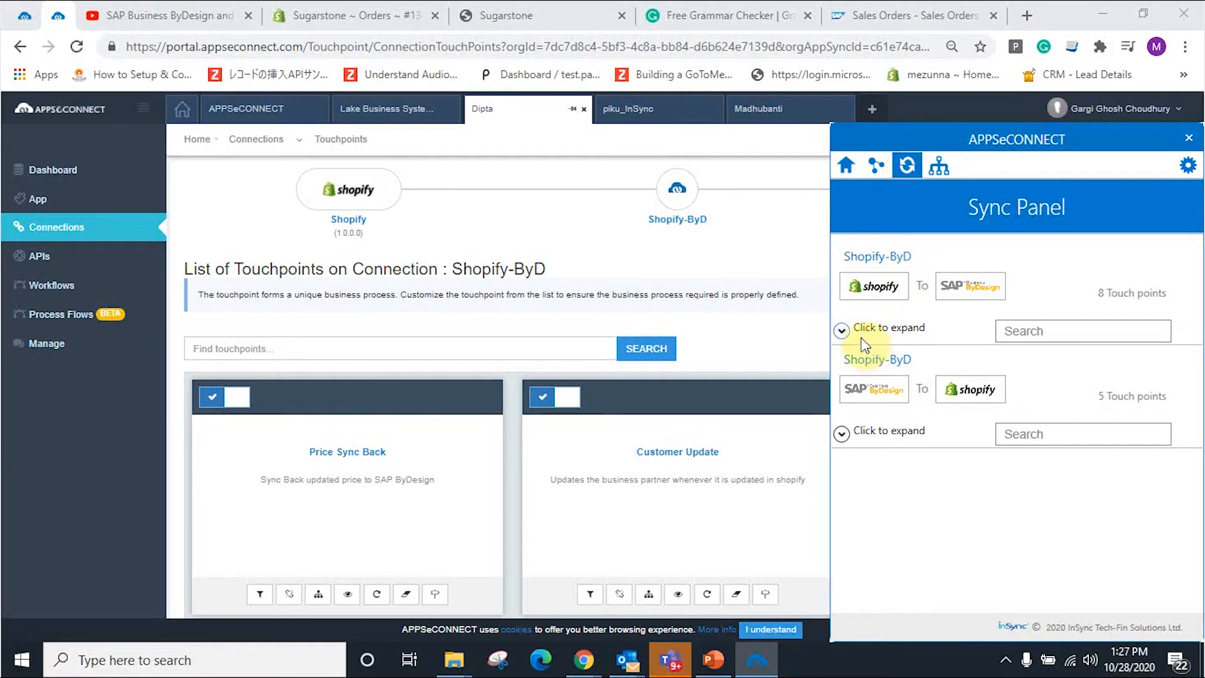
# Step: Expand the Shopify-to-ByDesign touchpoint list to show Customer Add
pyautogui.click(842, 331)
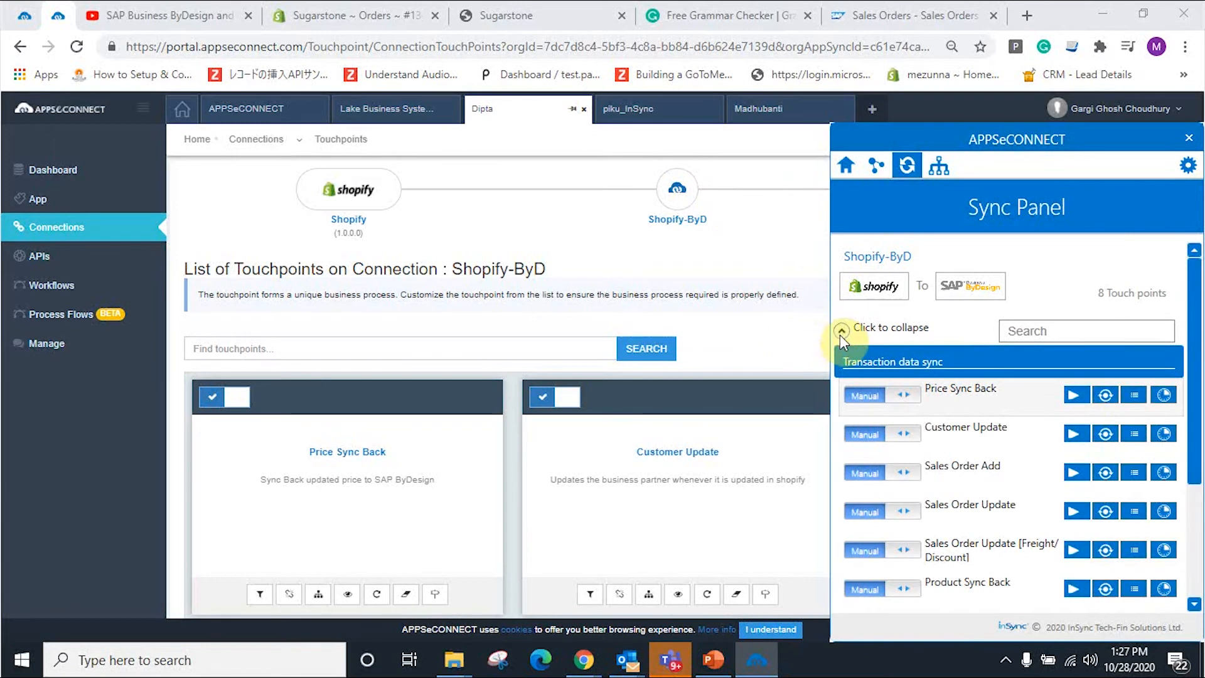
pyautogui.click(841, 331)
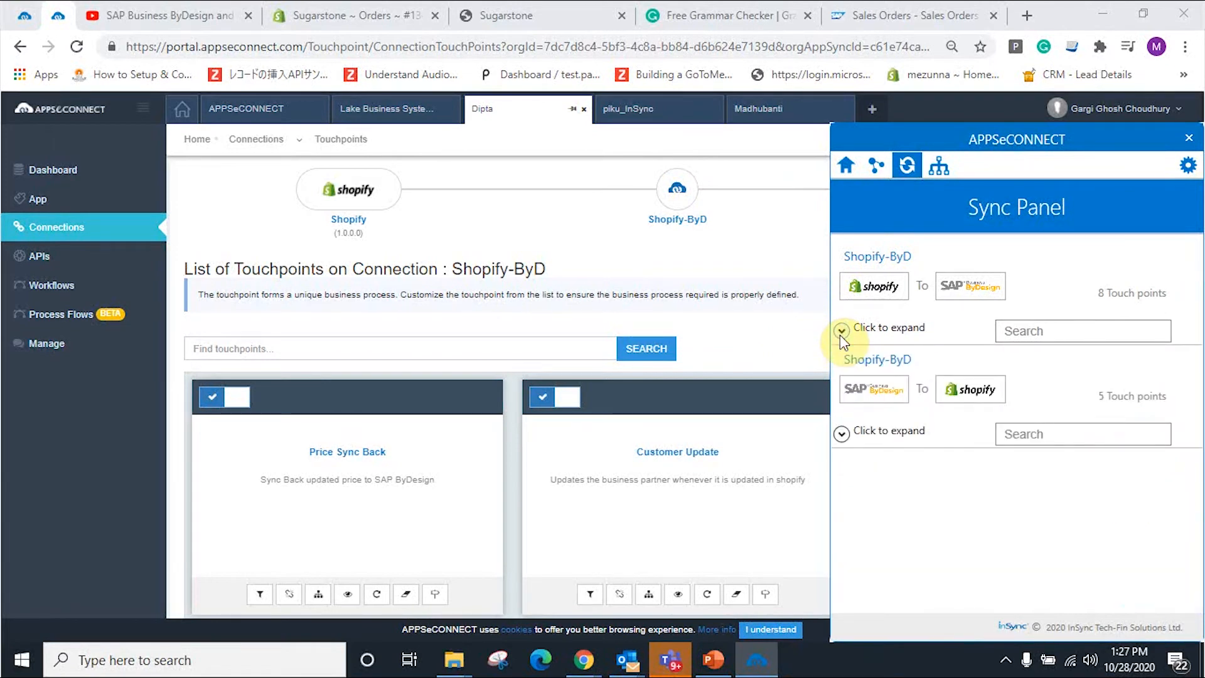
pyautogui.click(842, 331)
pyautogui.scroll(-2, 998, 502)
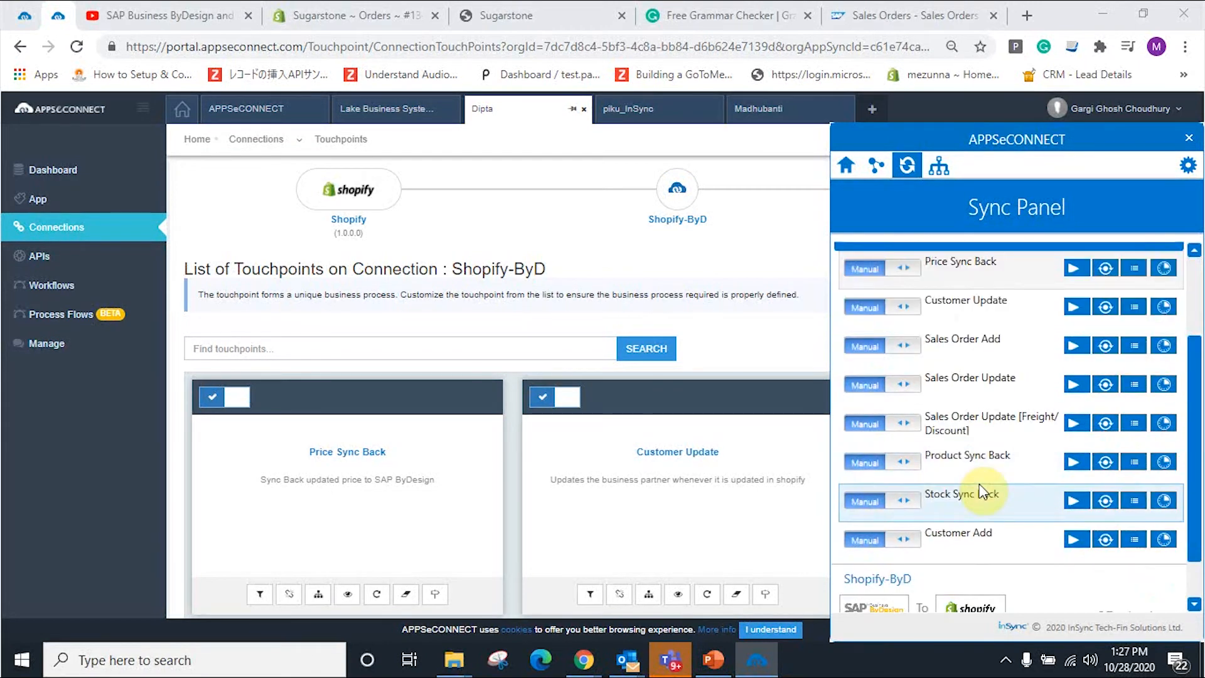
# Step: Switch Customer Add to Auto and keep its MINUTELY, every-5-minutes schedule
pyautogui.click(892, 541)
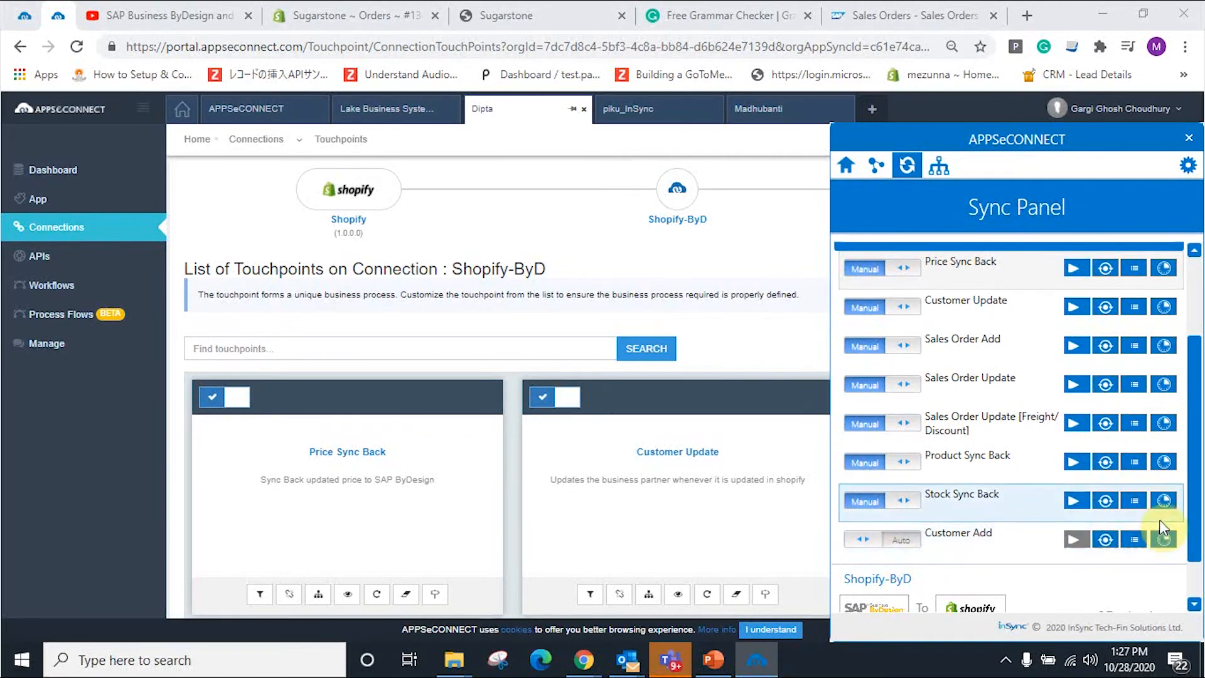
pyautogui.click(1163, 540)
pyautogui.click(1175, 369)
pyautogui.click(1001, 470)
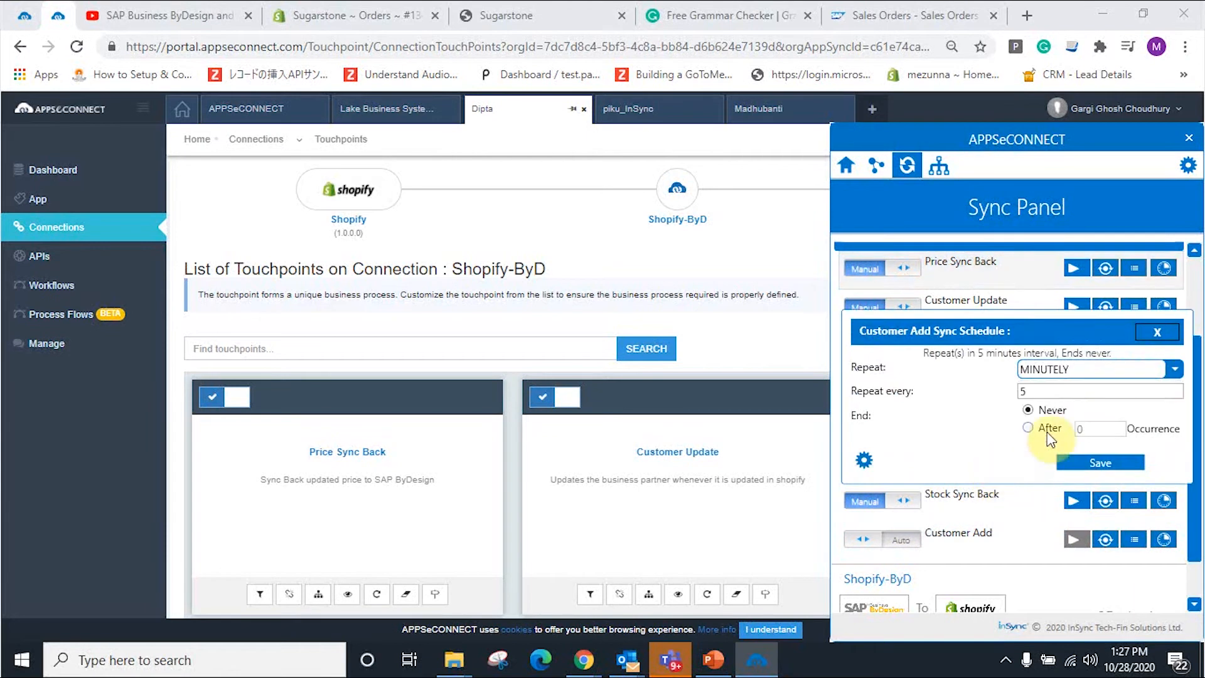
pyautogui.click(1152, 331)
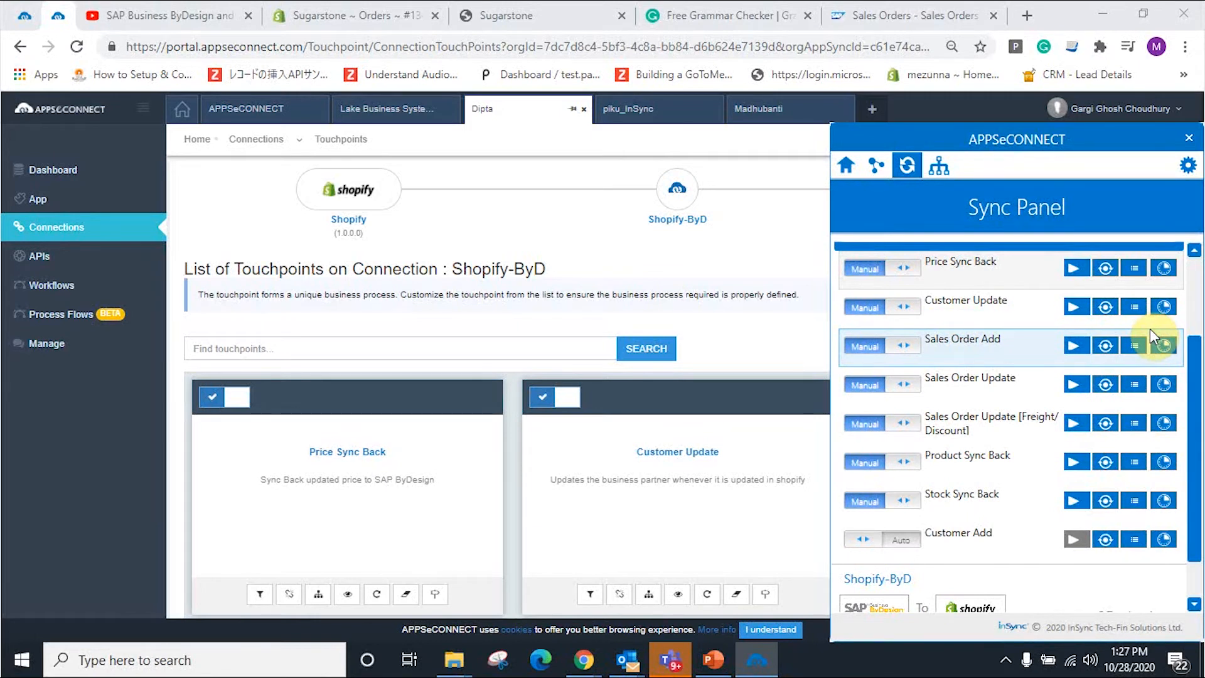
# Step: Toggle Customer Add back to Manual syncing
pyautogui.click(898, 541)
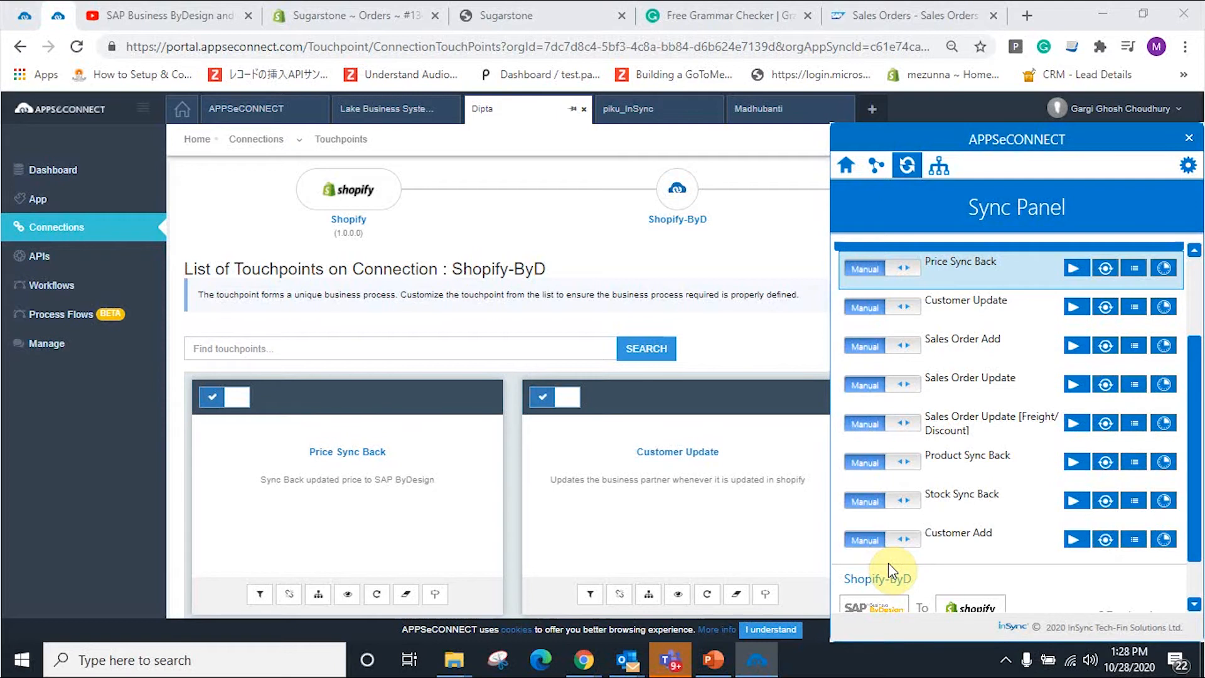
# Step: Go to the Sugarstone storefront's Create account form
pyautogui.click(766, 266)
pyautogui.click(490, 18)
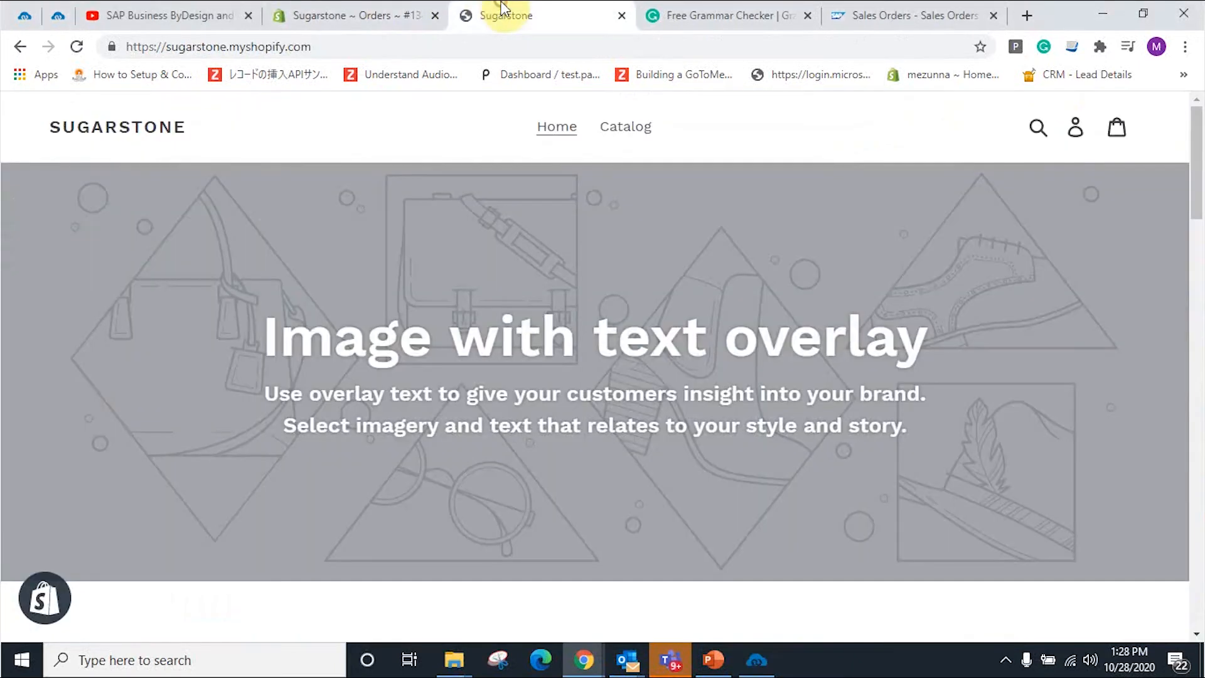
pyautogui.click(1078, 138)
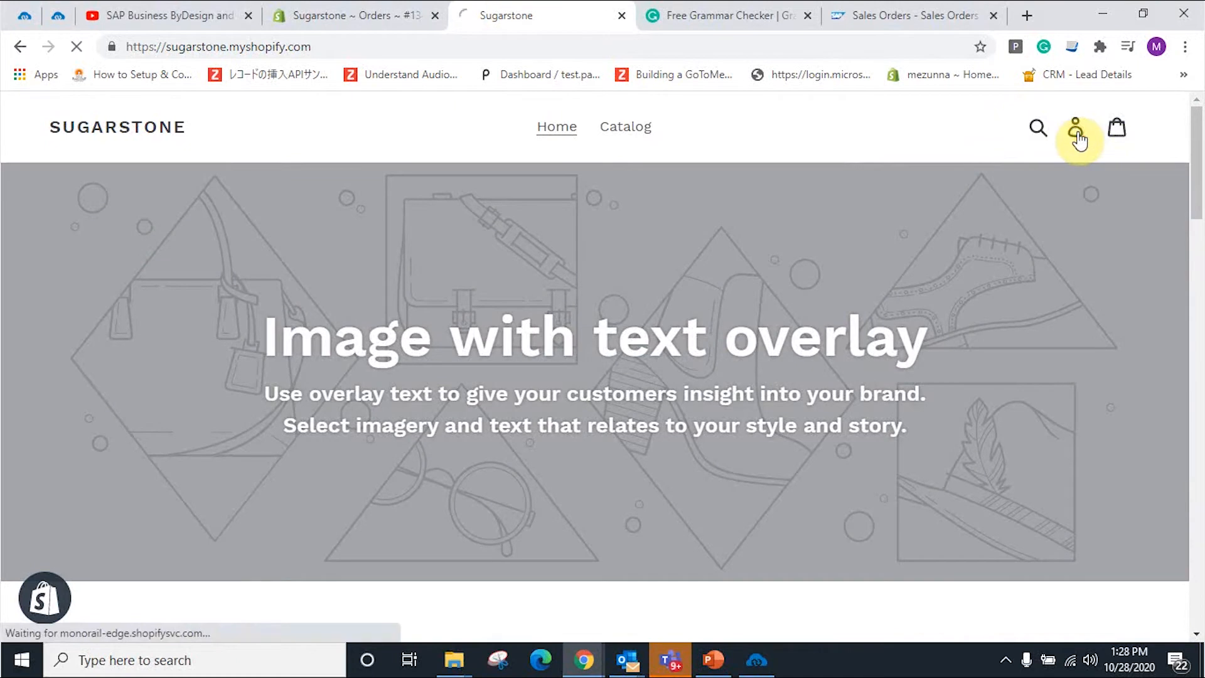
pyautogui.click(1078, 138)
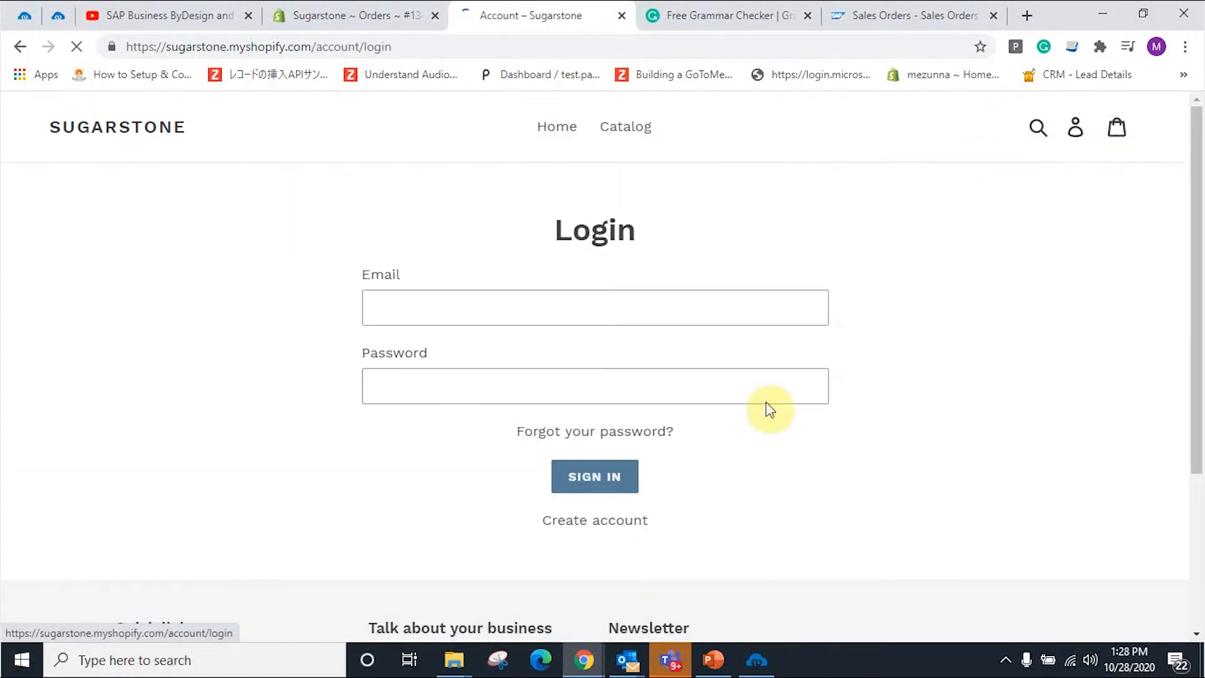
pyautogui.click(620, 526)
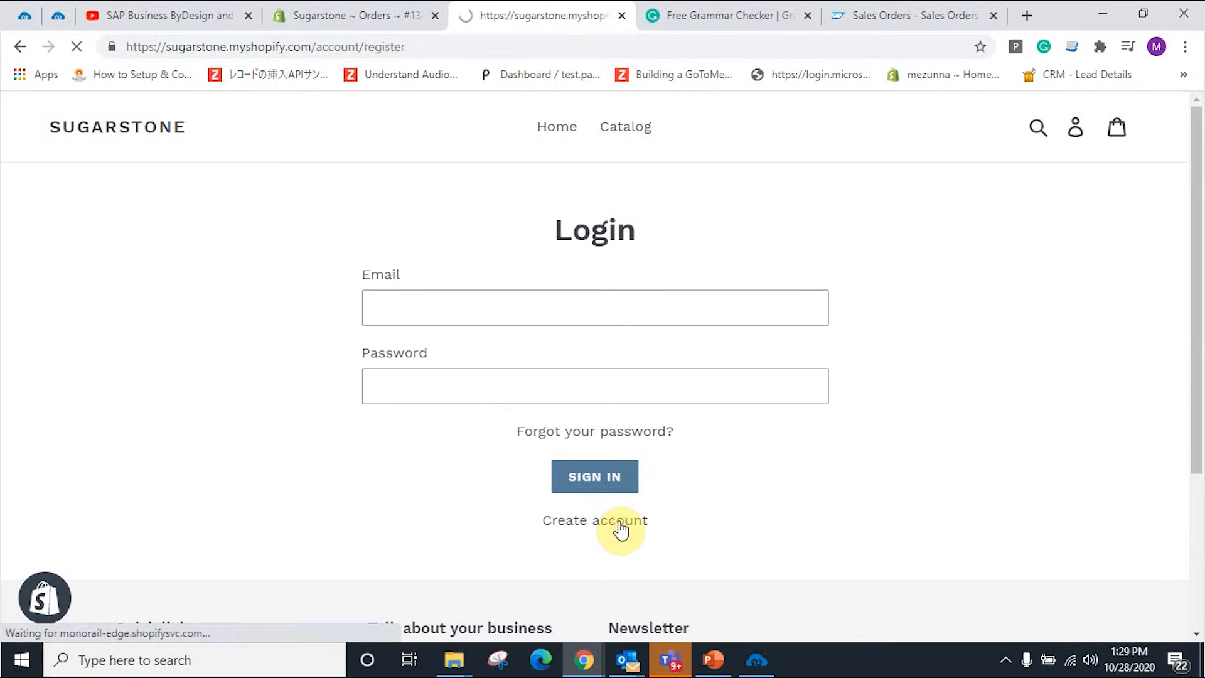
# Step: Enter the new customer's first name, last name, e-mail and password, then submit
pyautogui.click(571, 308)
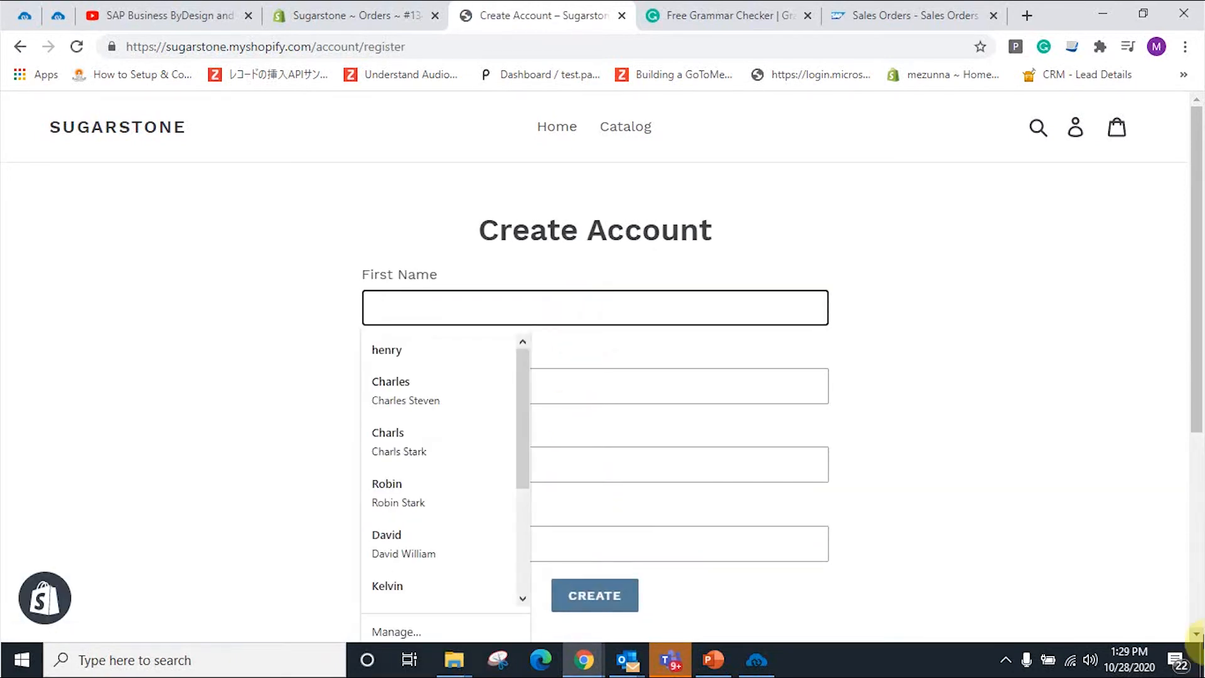
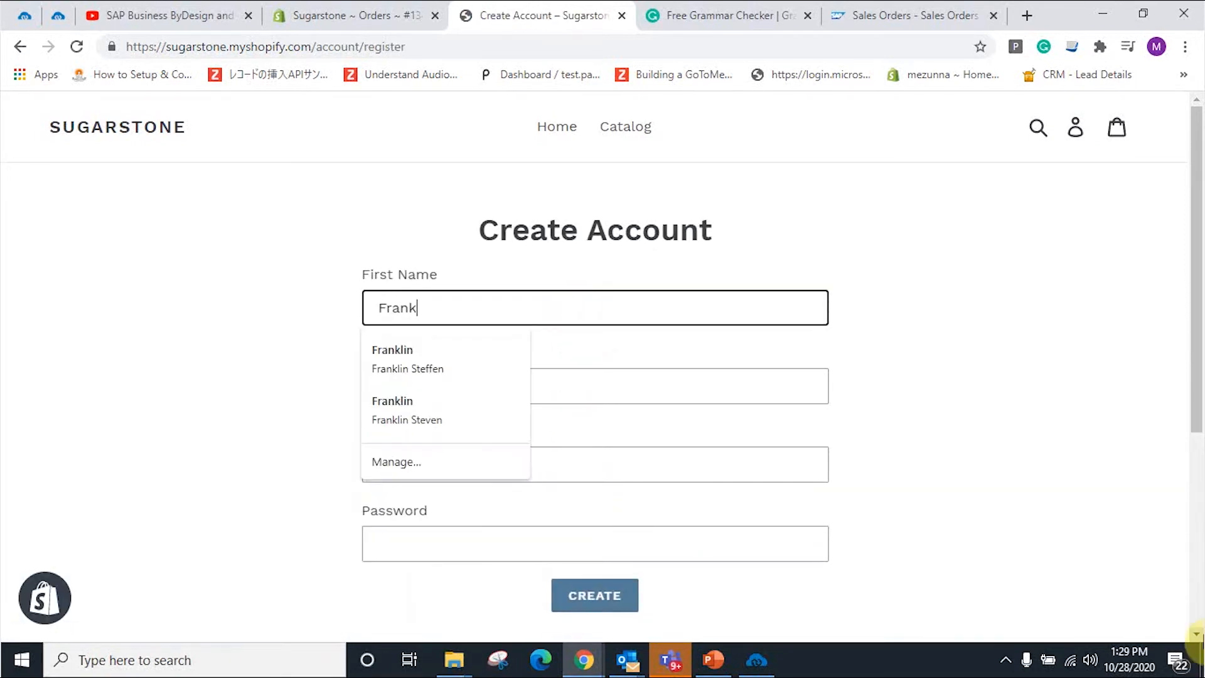
pyautogui.click(713, 388)
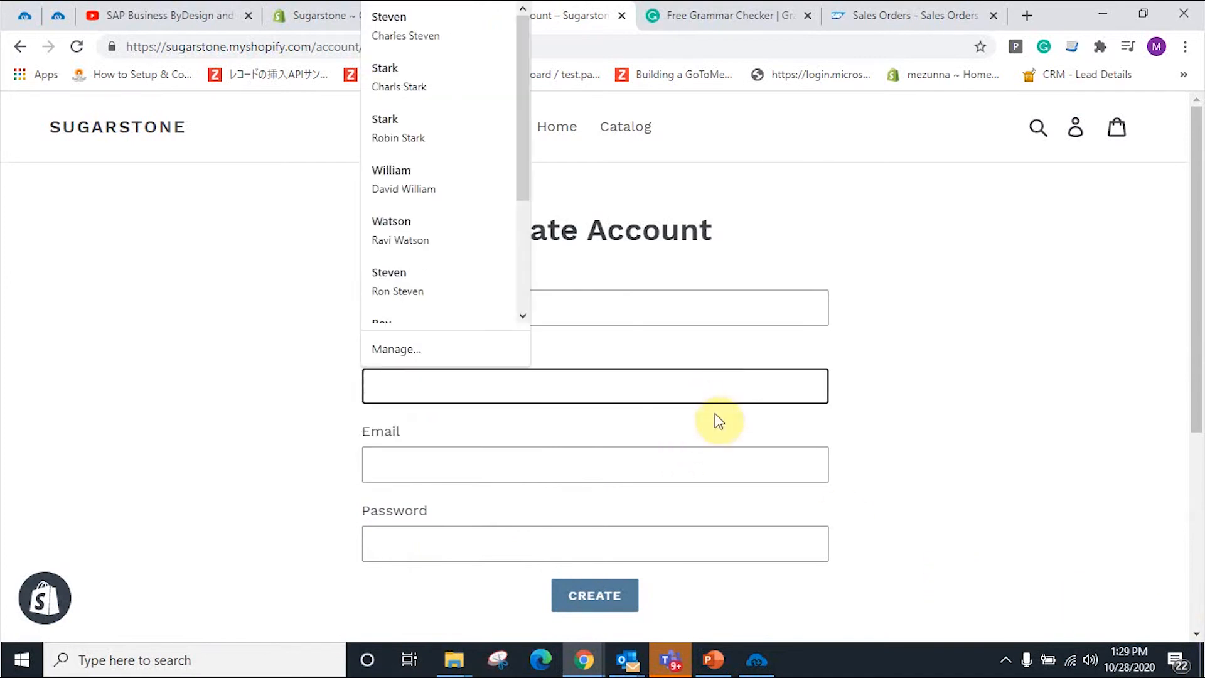
pyautogui.click(602, 482)
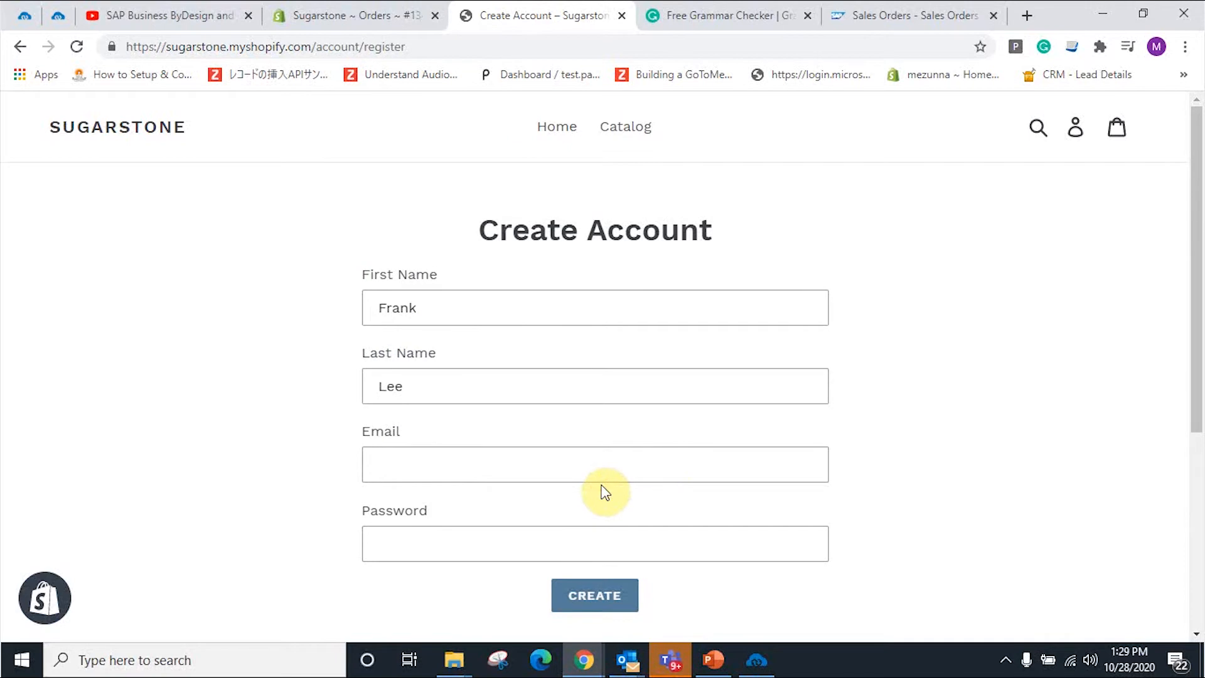
pyautogui.click(604, 466)
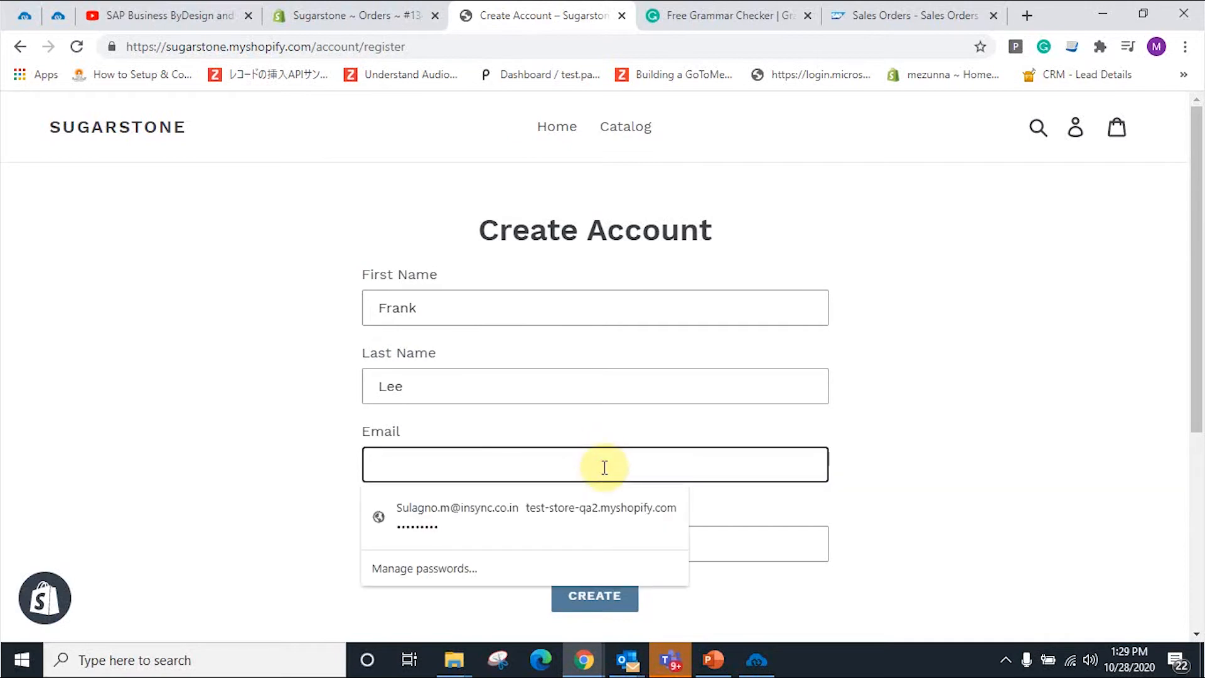
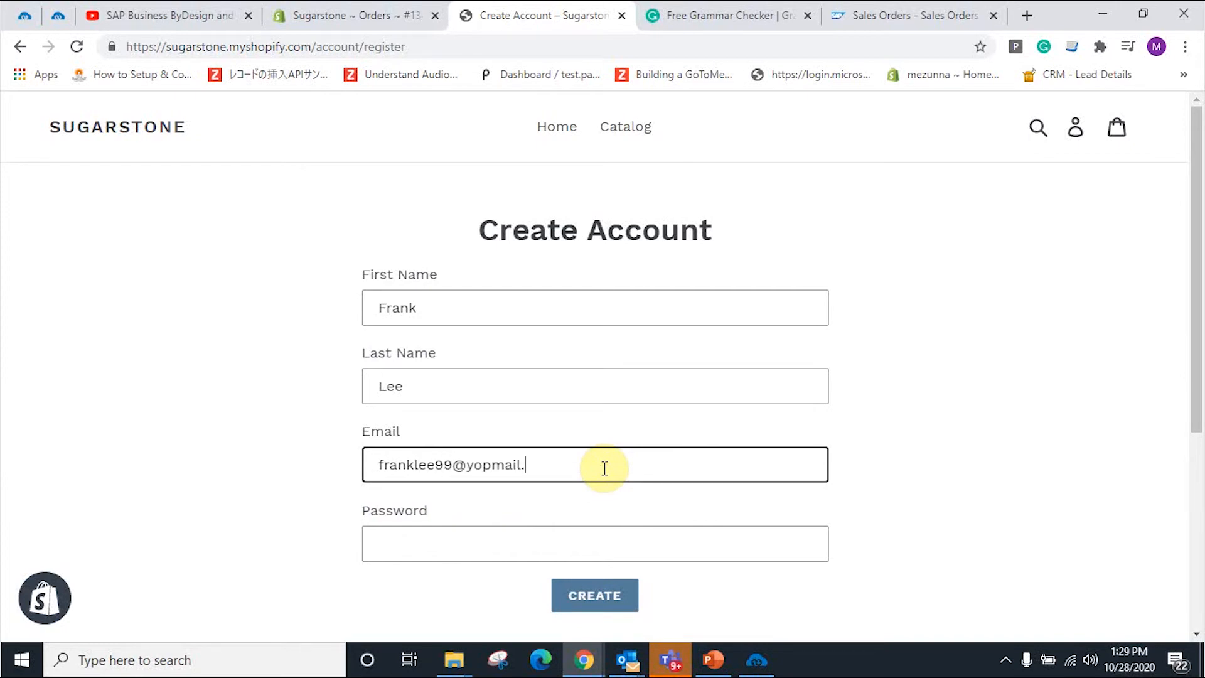
pyautogui.click(453, 466)
pyautogui.write('3')
pyautogui.click(458, 546)
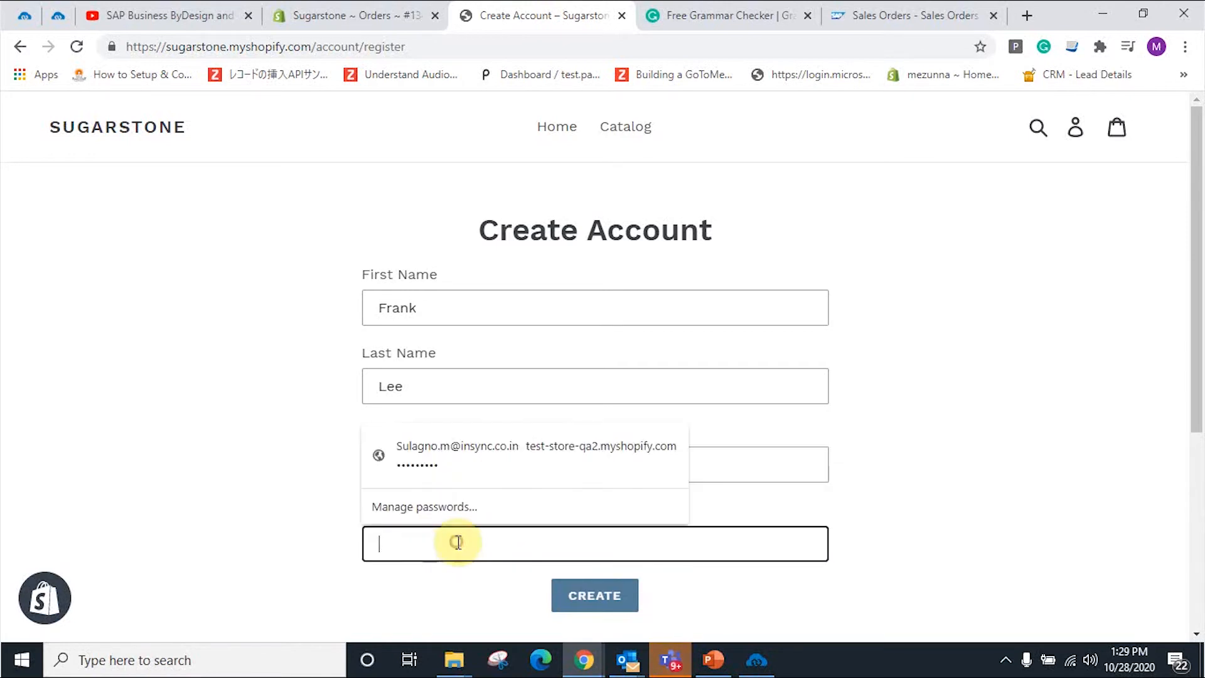
pyautogui.write('123456789')
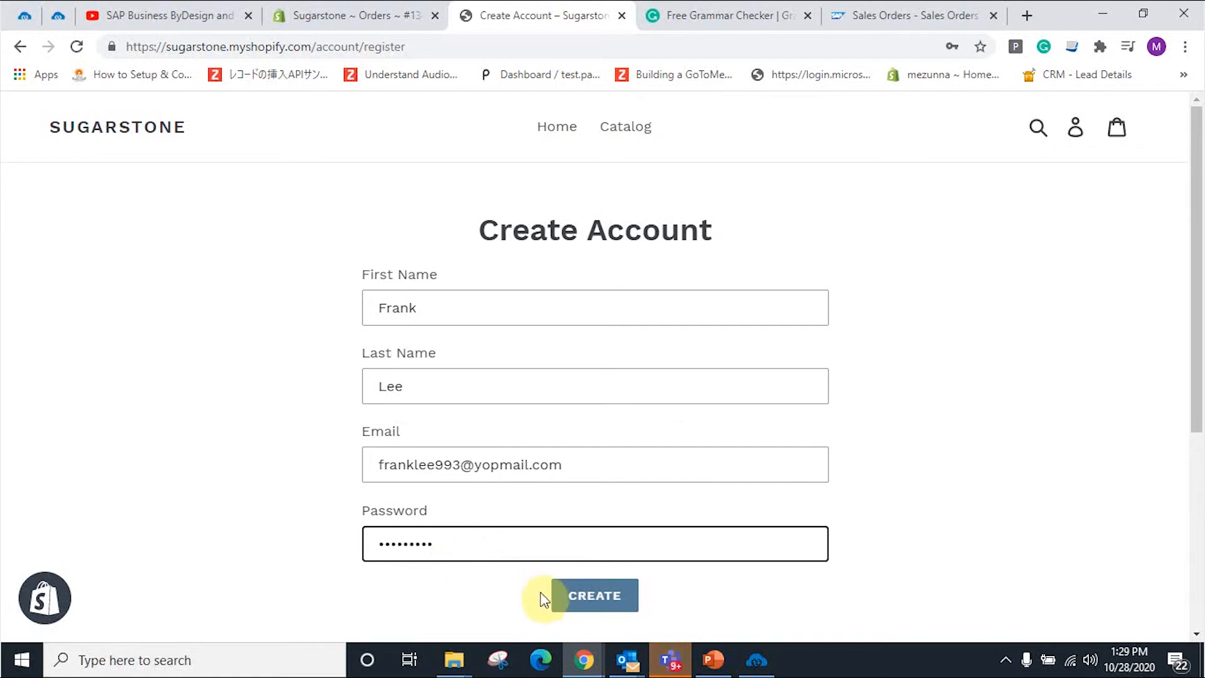
pyautogui.click(573, 598)
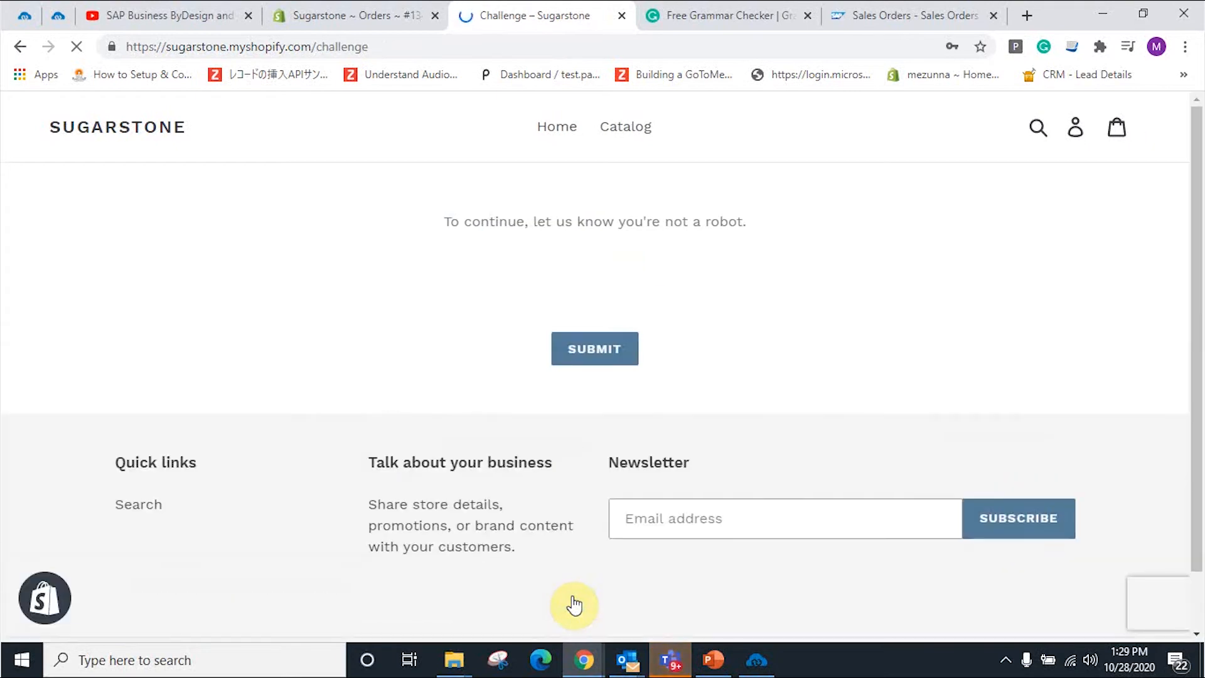
# Step: Start the reCAPTCHA and verify the traffic-light tiles
pyautogui.click(488, 284)
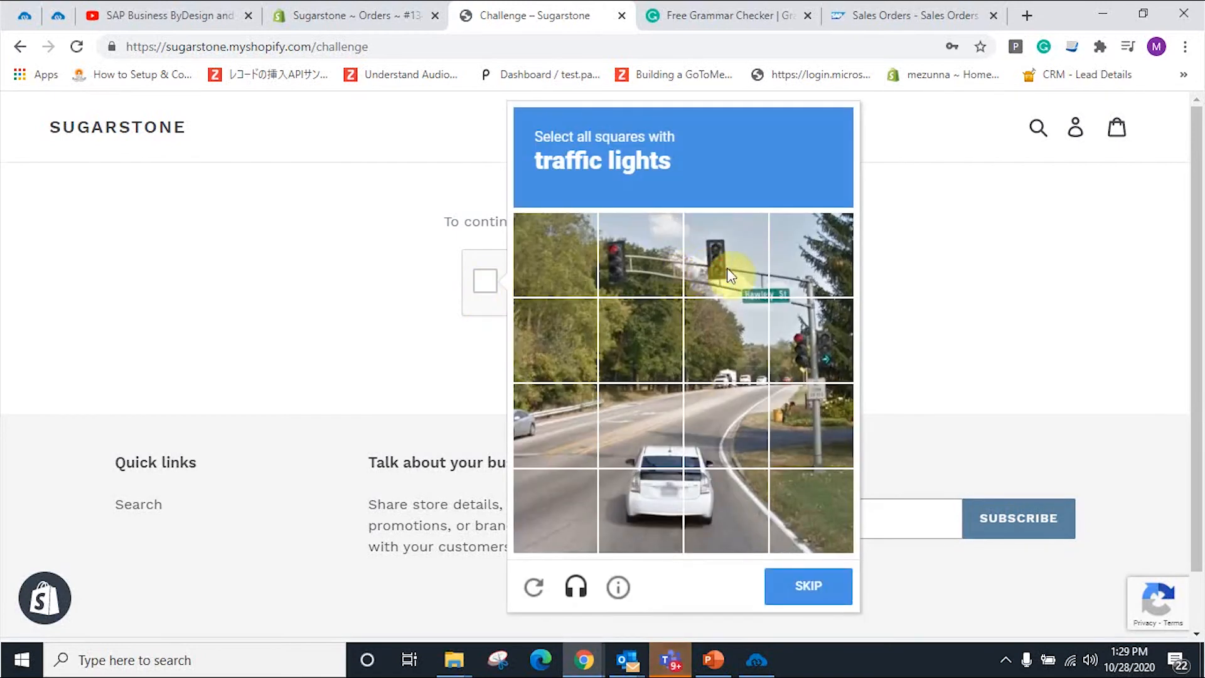
pyautogui.click(710, 263)
pyautogui.click(616, 257)
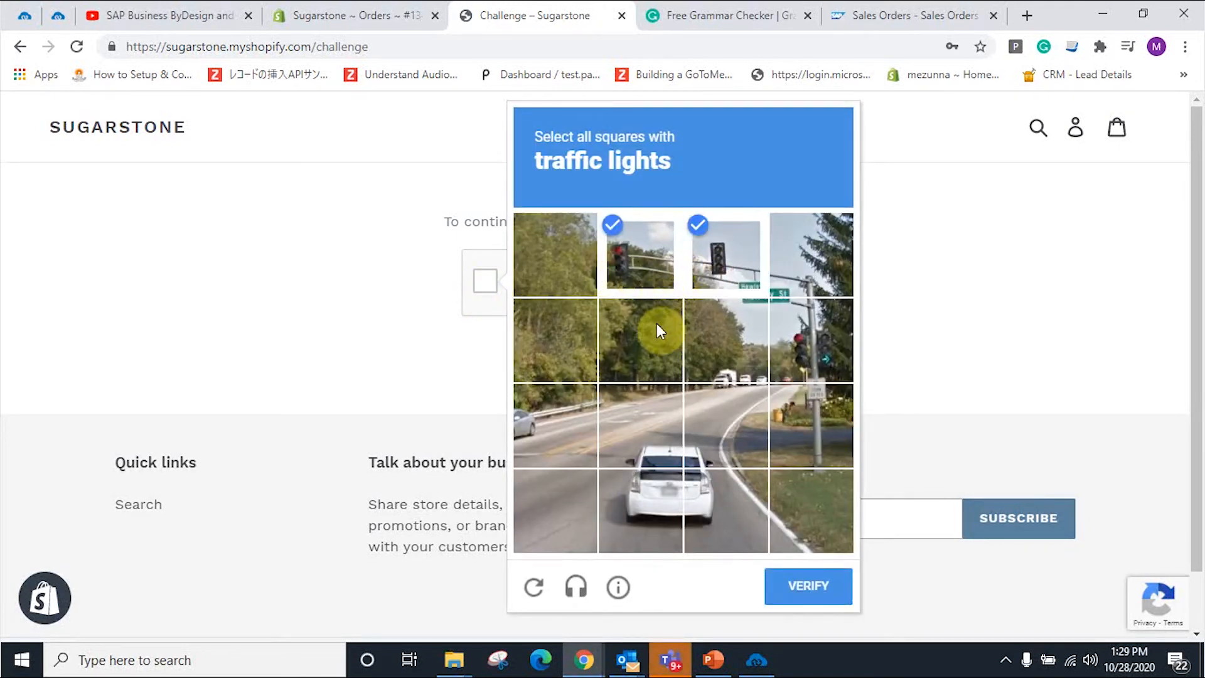
pyautogui.click(657, 323)
pyautogui.click(738, 323)
pyautogui.click(805, 263)
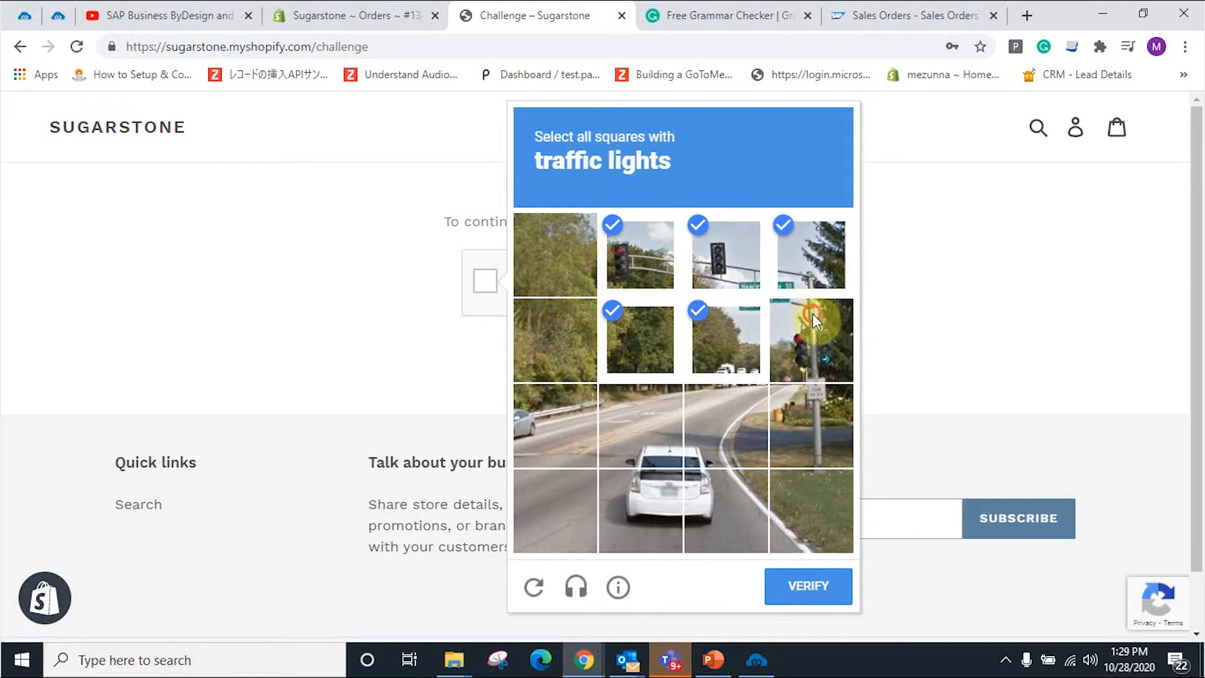
pyautogui.click(811, 316)
pyautogui.click(792, 600)
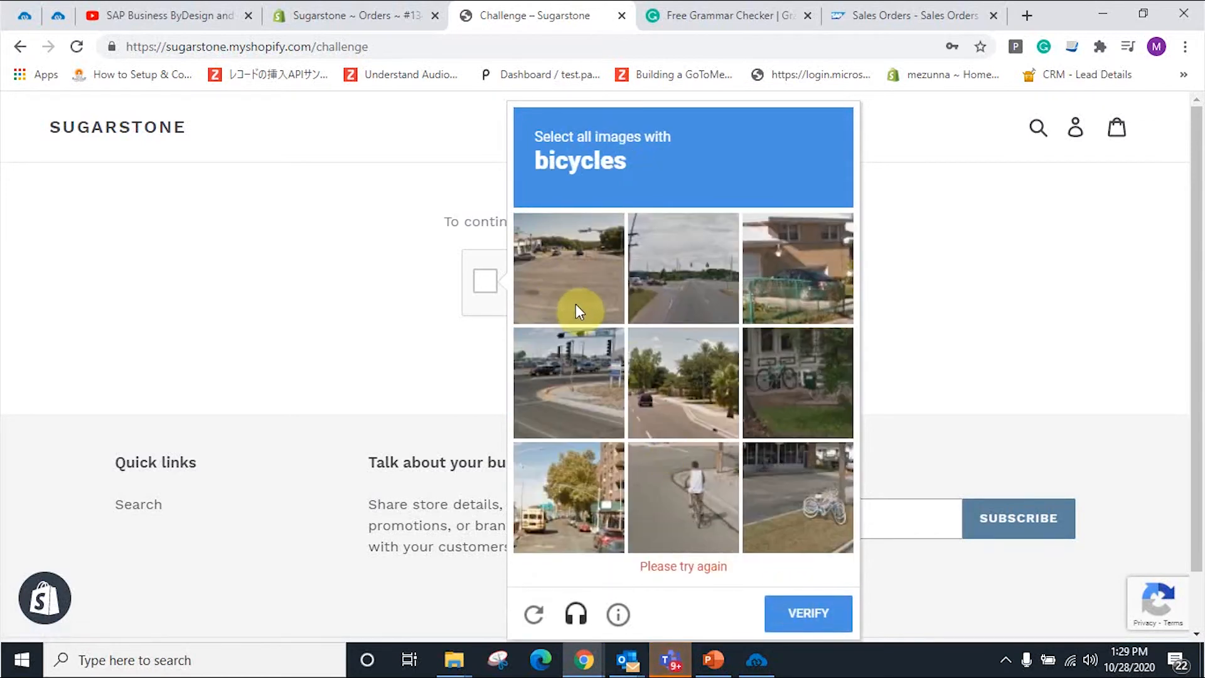
# Step: Verify the bicycle tiles and submit the completed robot check
pyautogui.click(802, 414)
pyautogui.click(788, 461)
pyautogui.click(595, 495)
pyautogui.click(808, 589)
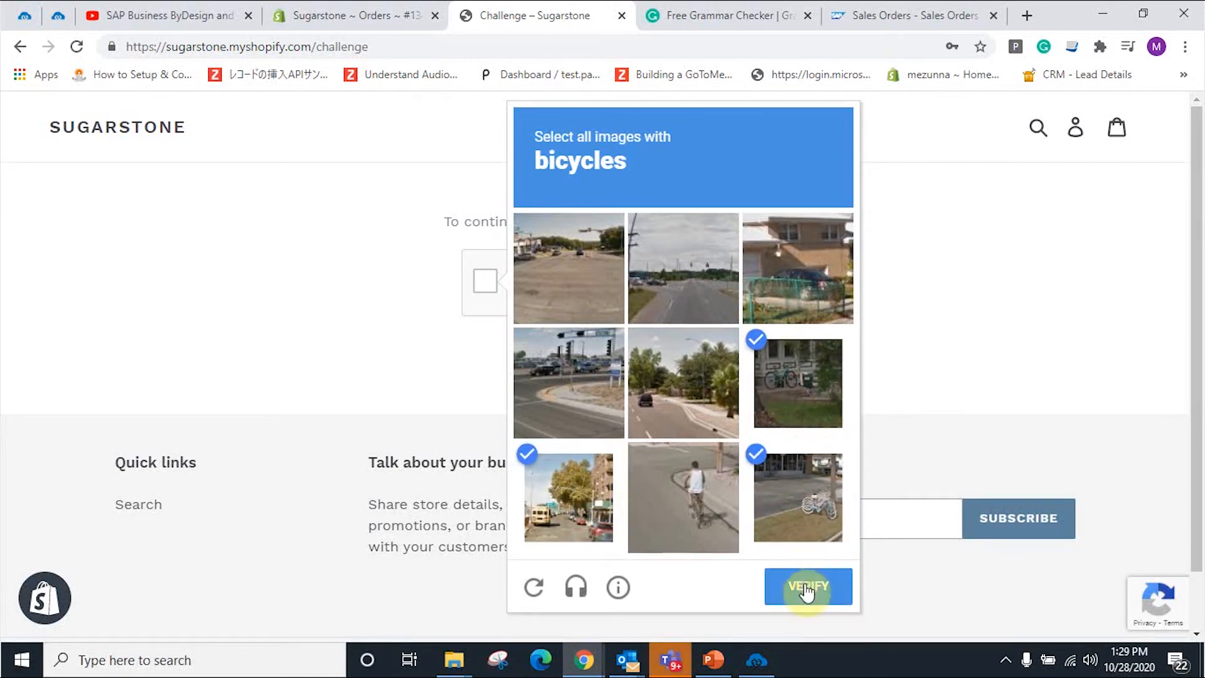
pyautogui.click(609, 357)
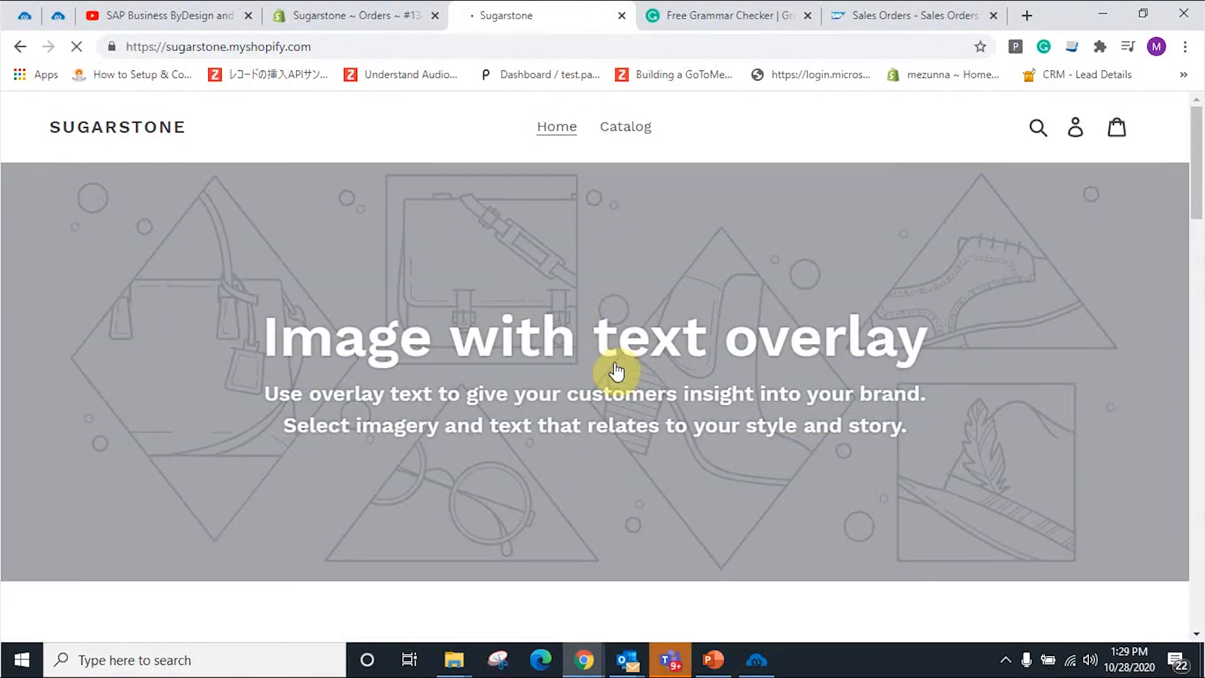
# Step: Start a new address on the account and autofill it from a saved Florida address
pyautogui.click(1077, 135)
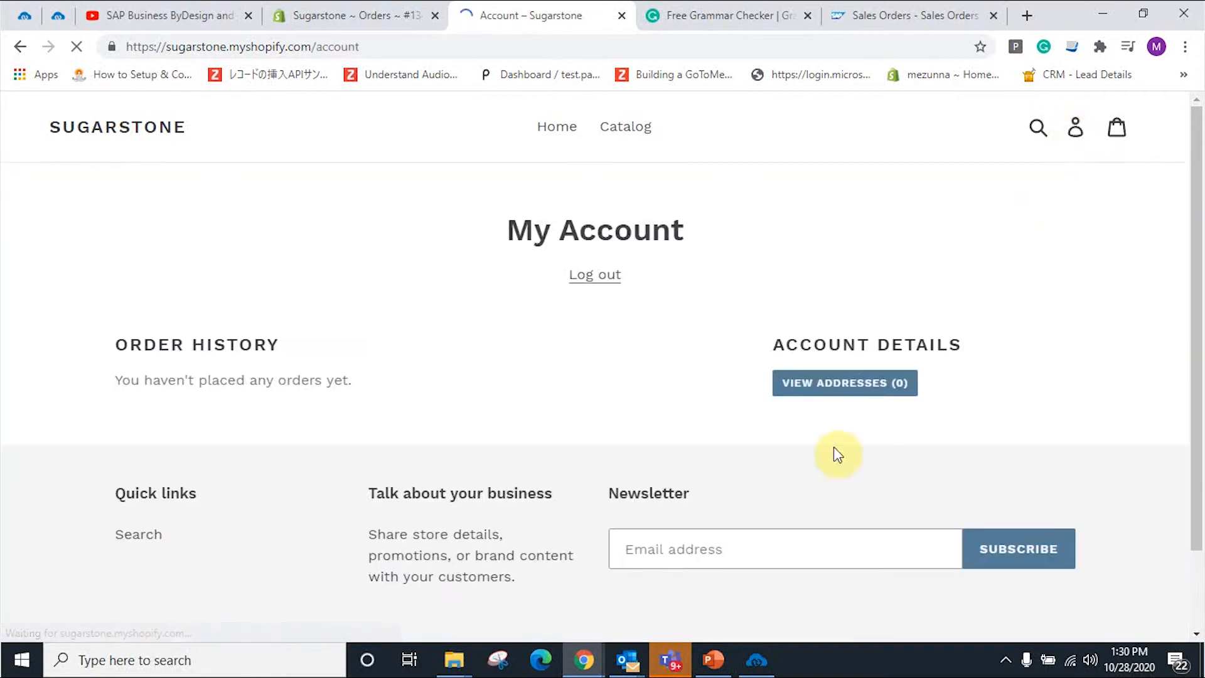
pyautogui.click(850, 392)
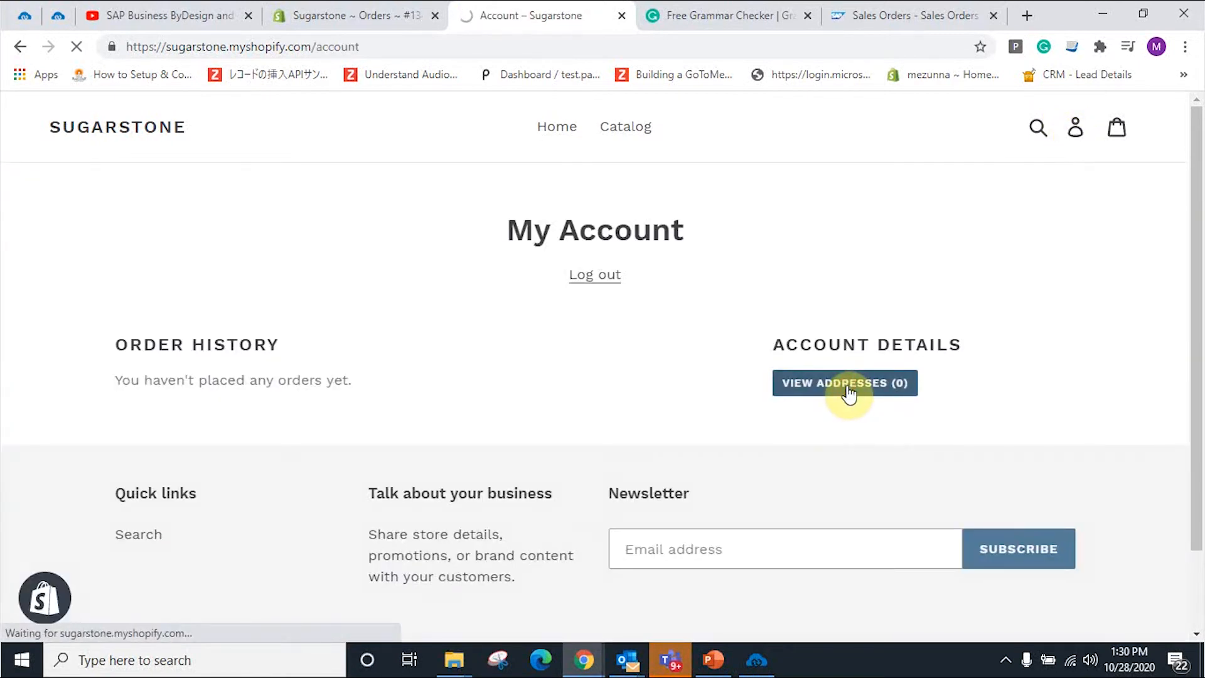
pyautogui.click(586, 332)
pyautogui.click(510, 465)
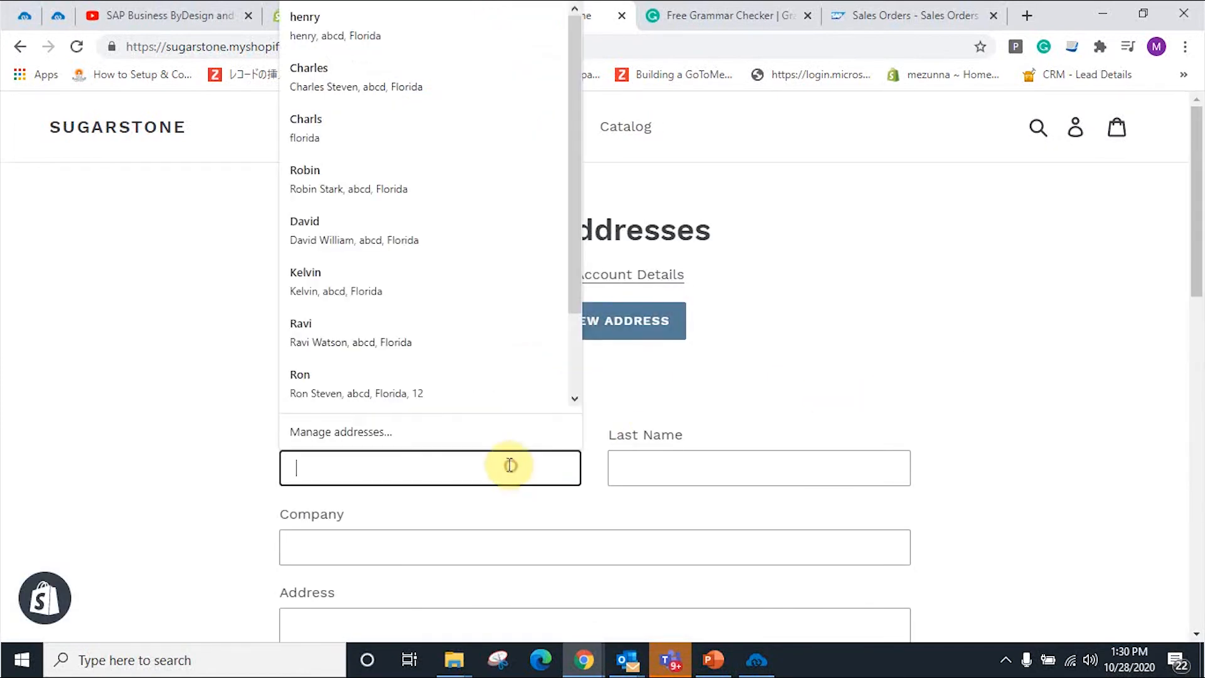
pyautogui.click(438, 241)
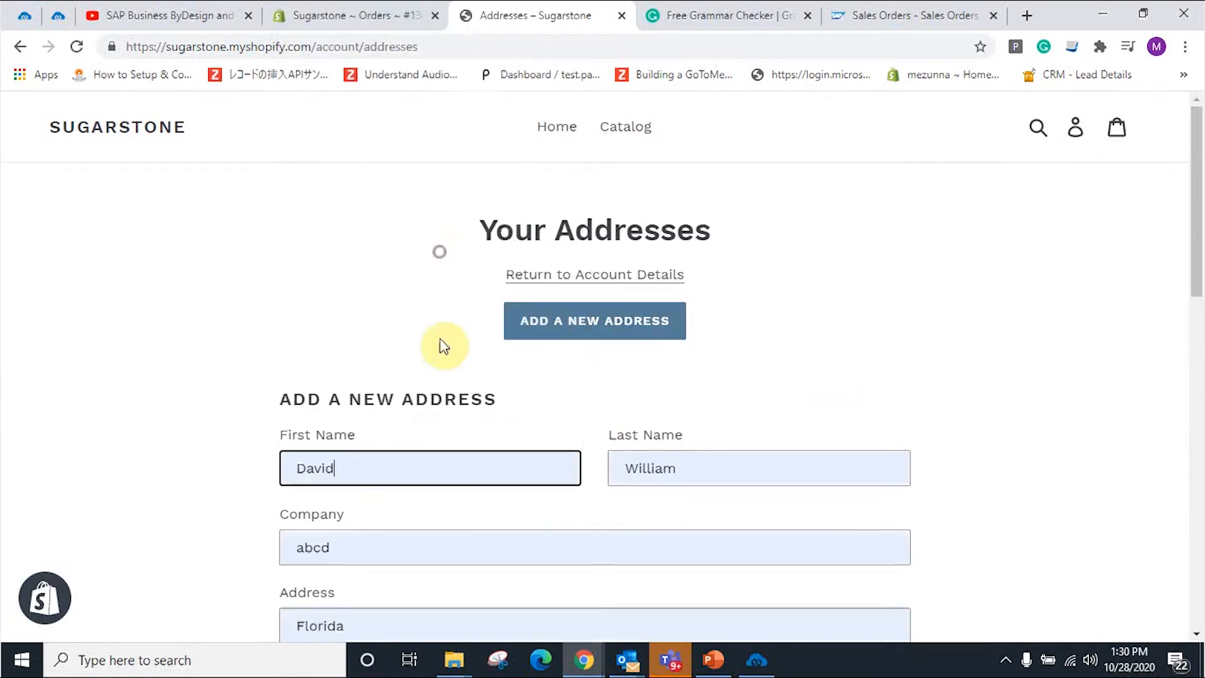
# Step: Replace the autofilled names with the customer's, set as default, and save the address
pyautogui.doubleClick(438, 465)
pyautogui.press('BackSpace')
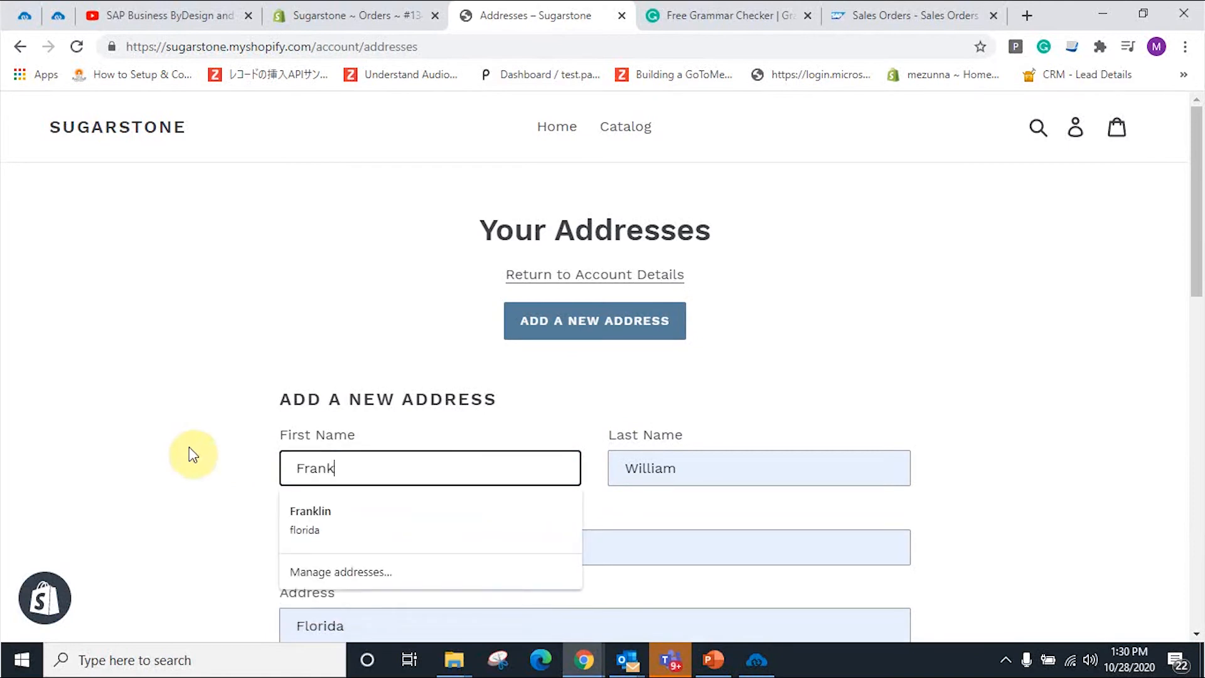
pyautogui.doubleClick(759, 476)
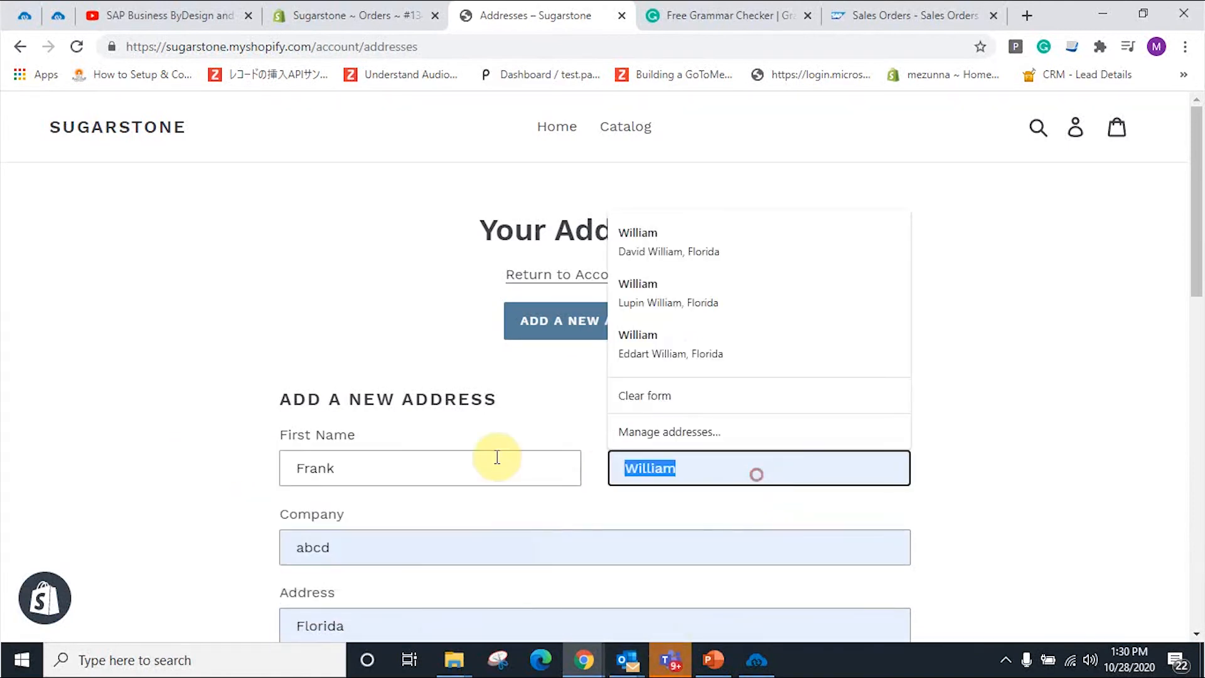
pyautogui.click(896, 358)
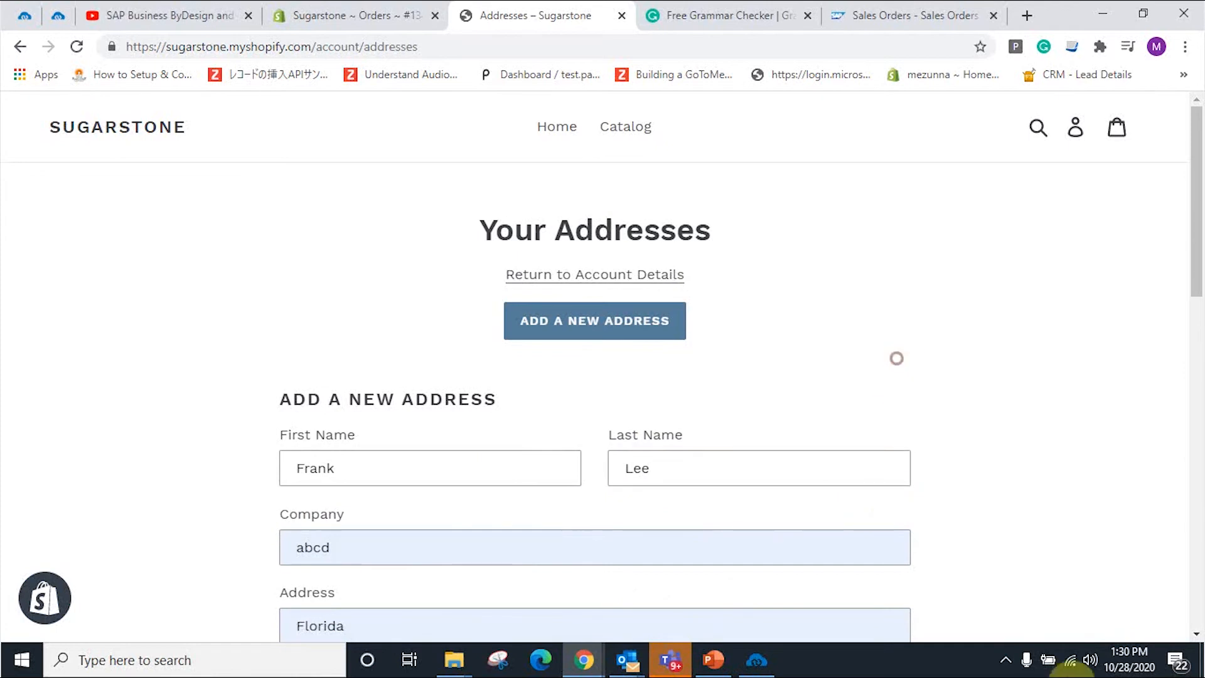
pyautogui.scroll(-7, 573, 462)
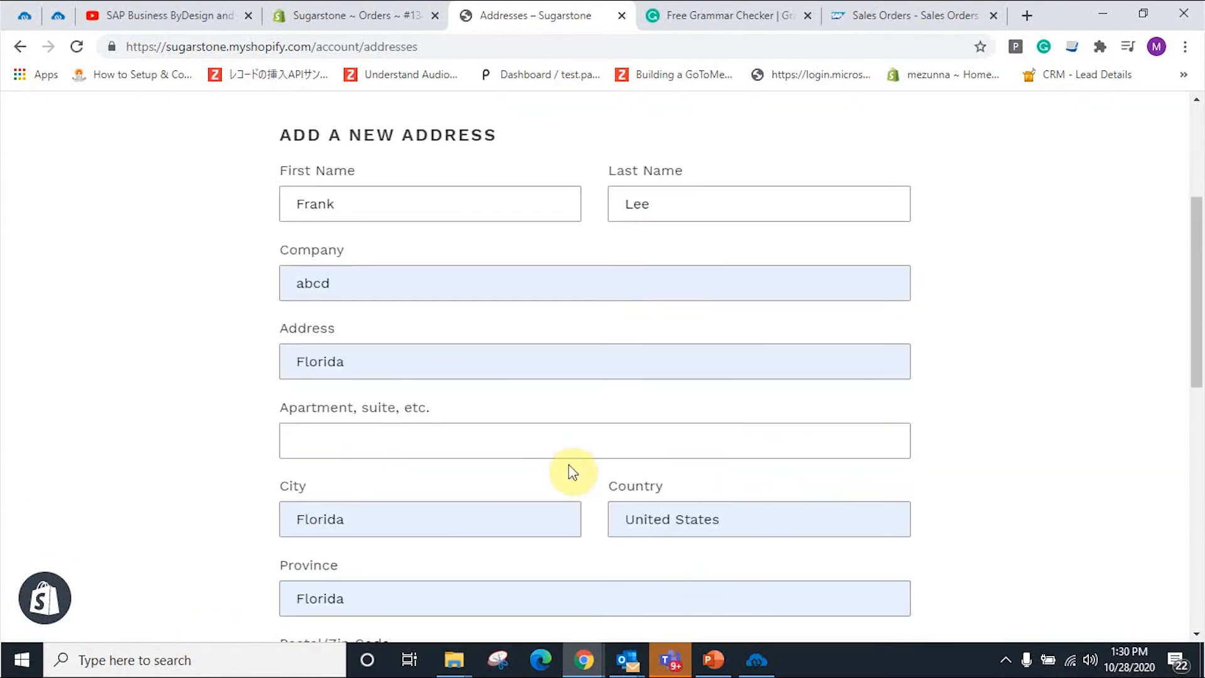
pyautogui.click(287, 538)
pyautogui.click(329, 574)
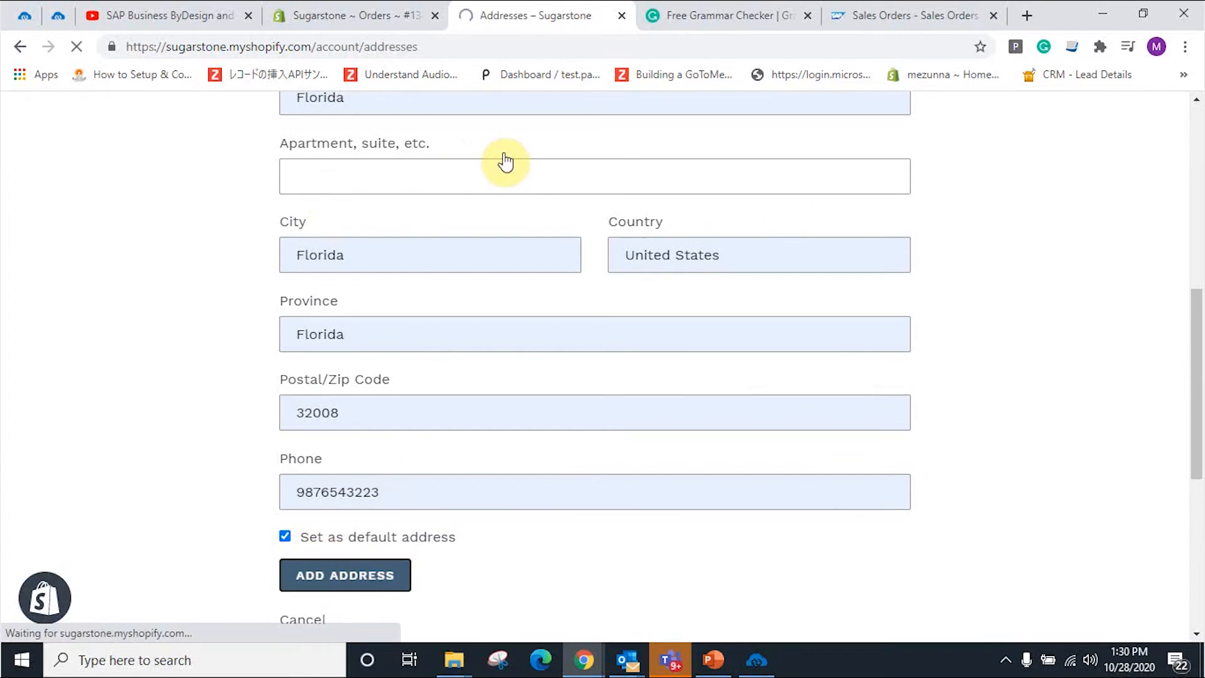
# Step: Switch Customer Add to Auto with a schedule repeating every 1 minute
pyautogui.click(754, 661)
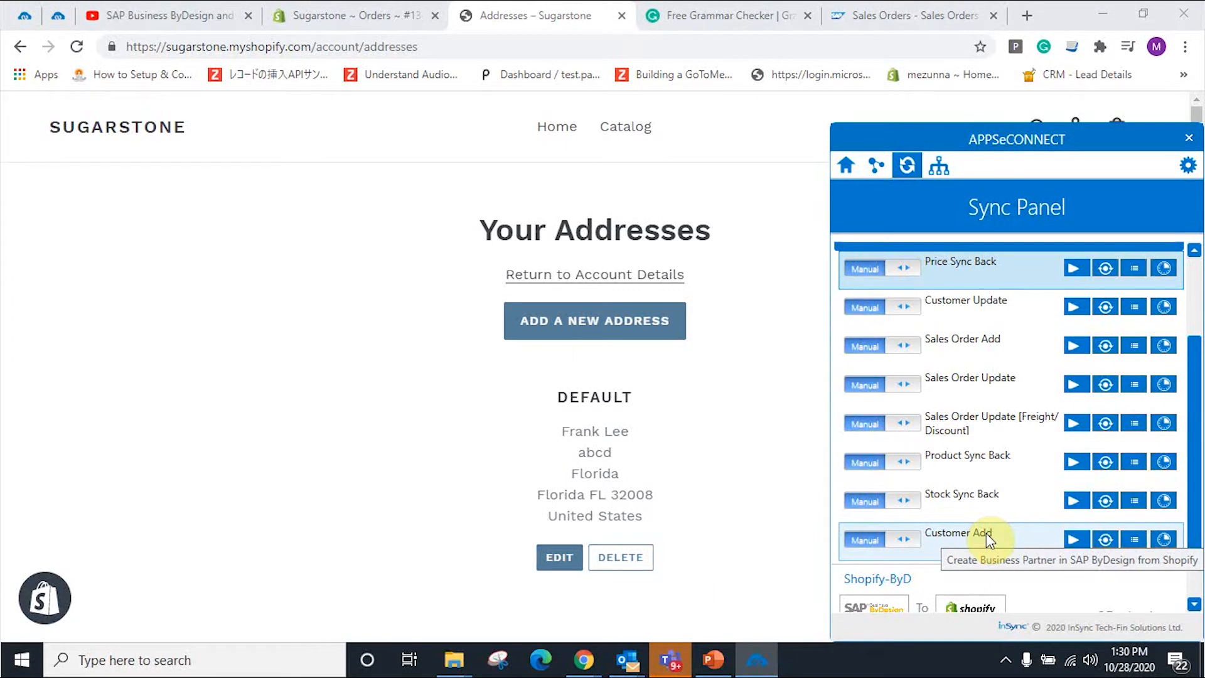
pyautogui.click(905, 545)
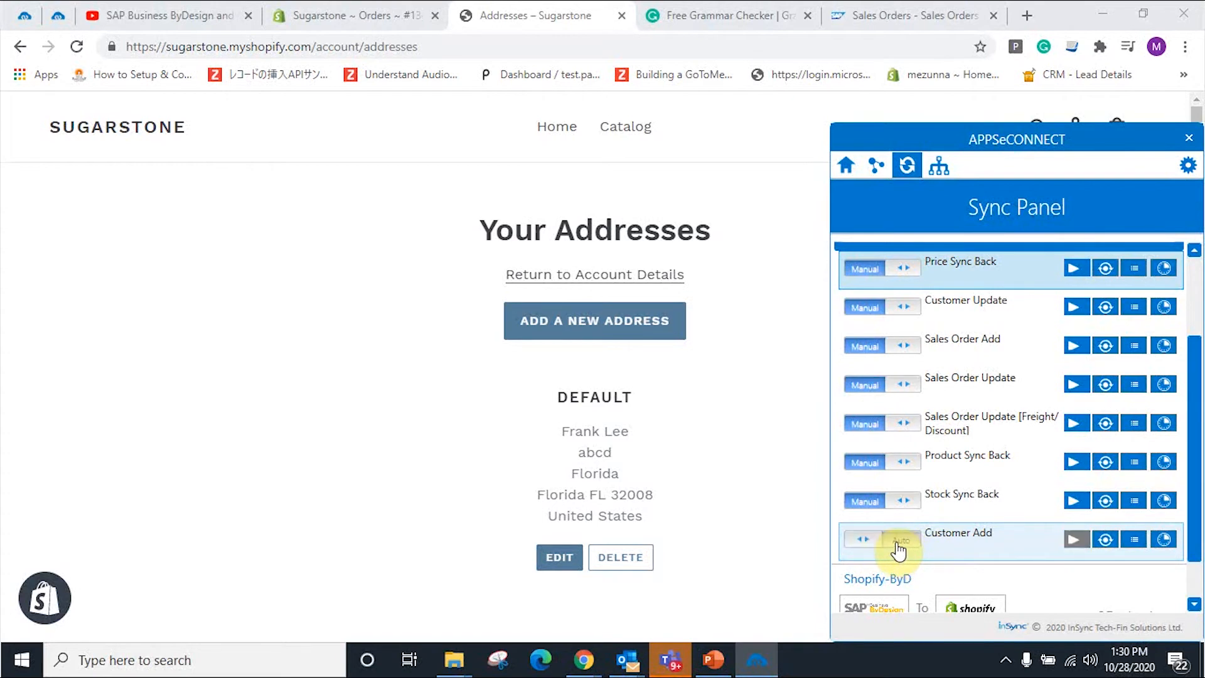
pyautogui.click(1164, 539)
pyautogui.moveTo(1047, 391); pyautogui.dragTo(982, 407)
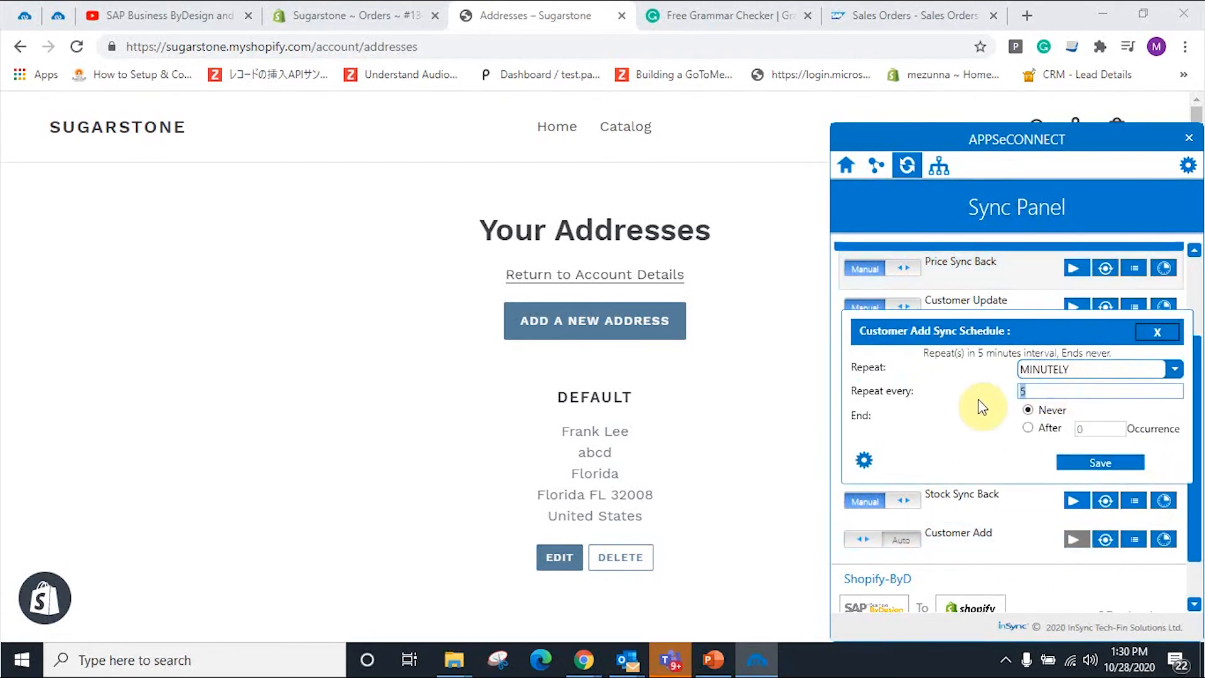
pyautogui.write('1')
pyautogui.click(1097, 464)
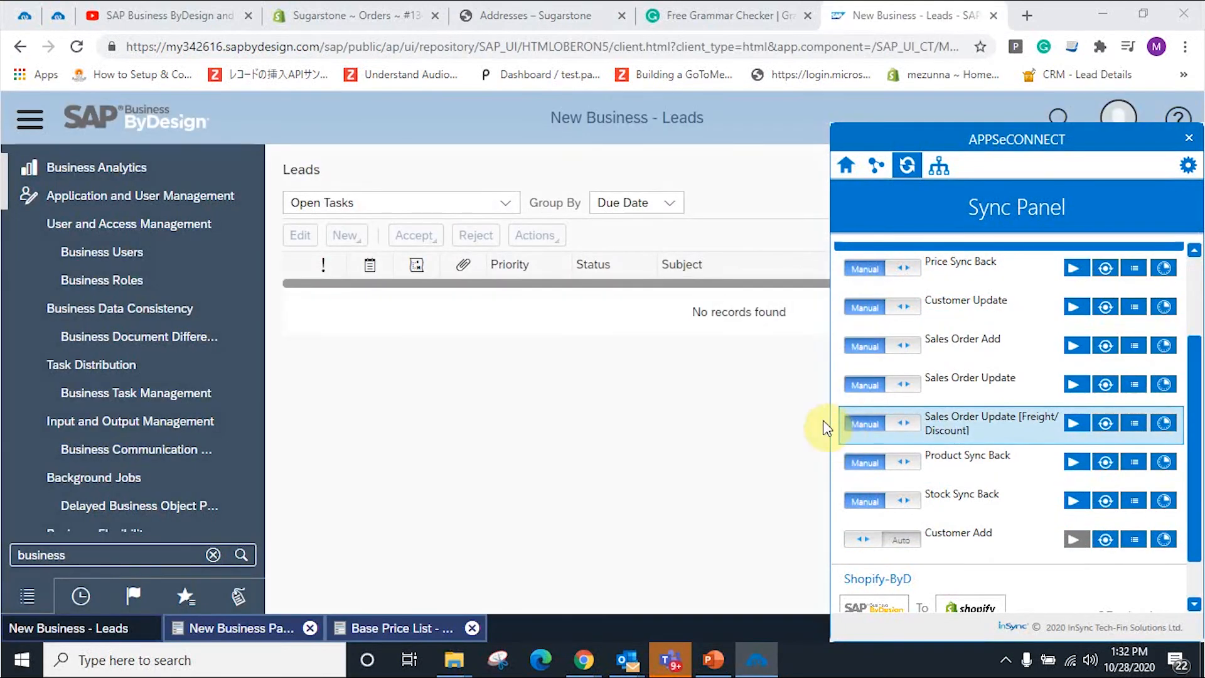
# Step: Search navigation for 'partner' and run the active Business Partners query
pyautogui.click(89, 556)
pyautogui.write('partner')
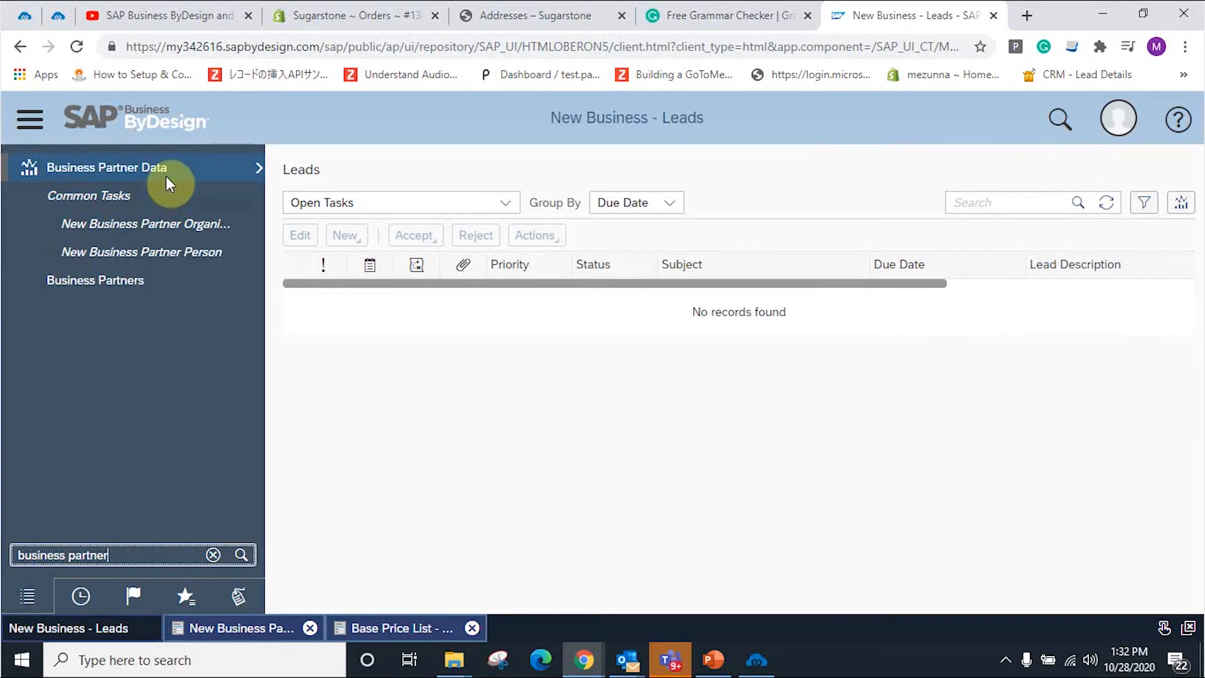
pyautogui.moveTo(166, 176)
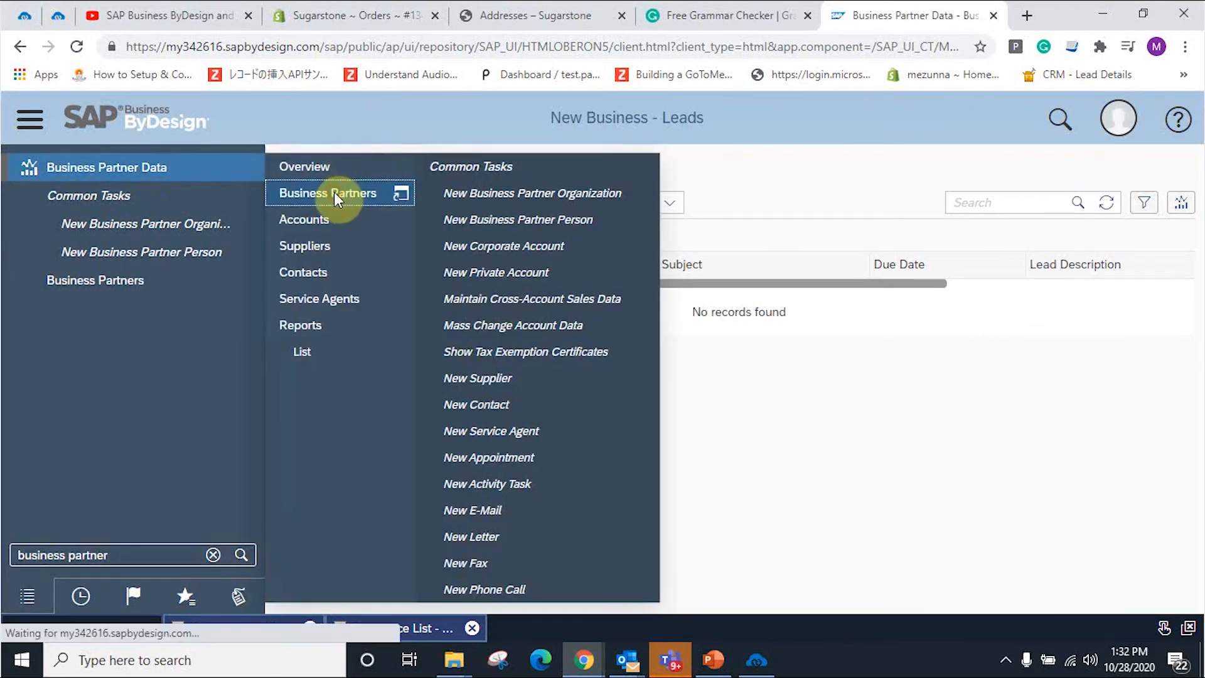
pyautogui.click(334, 193)
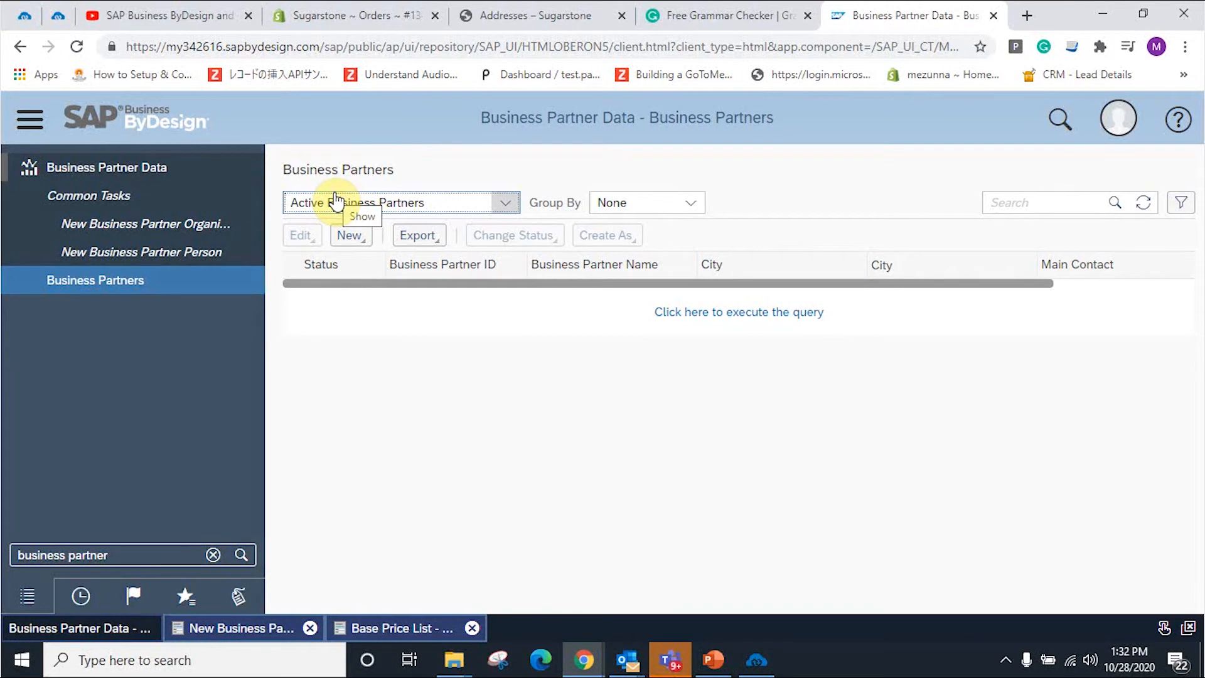
pyautogui.click(679, 313)
pyautogui.click(758, 660)
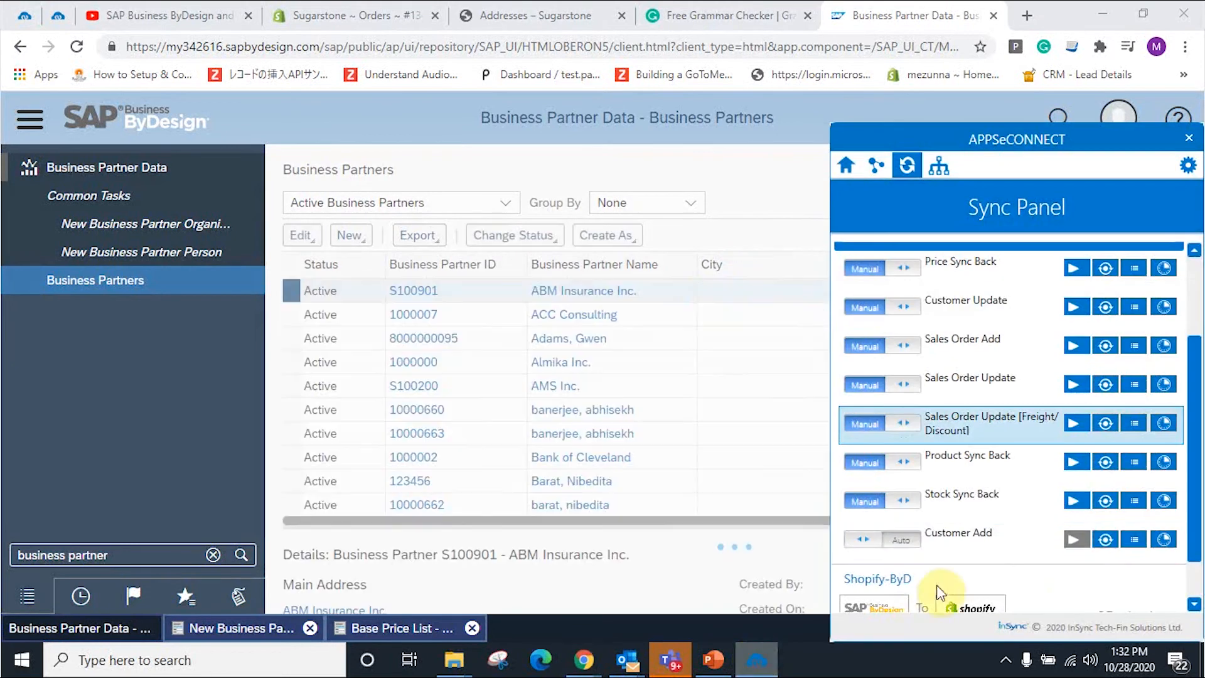
pyautogui.click(1108, 540)
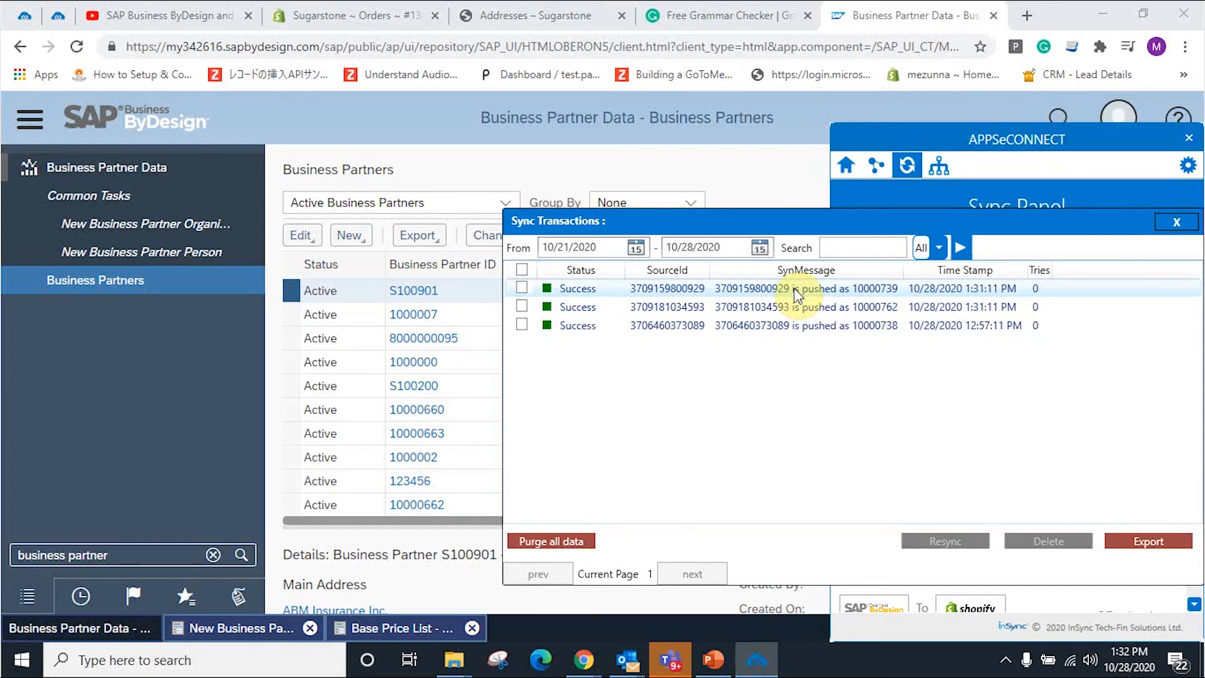
pyautogui.click(1165, 224)
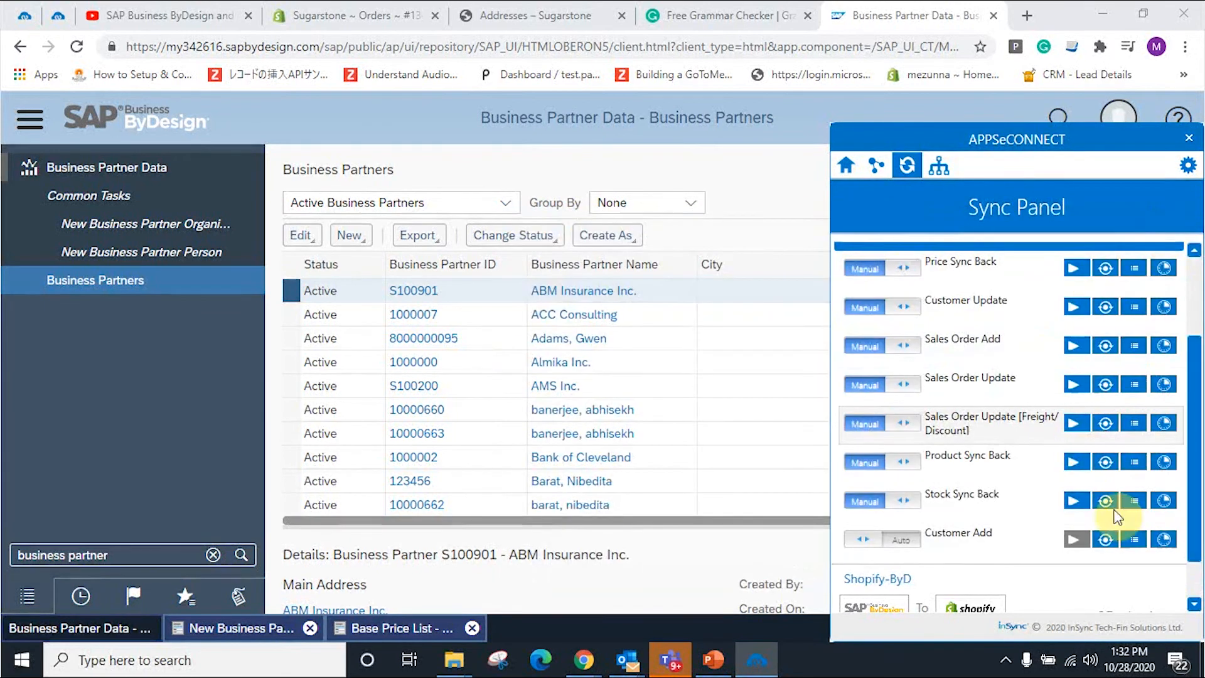
pyautogui.click(1134, 539)
pyautogui.moveTo(761, 285); pyautogui.dragTo(855, 285)
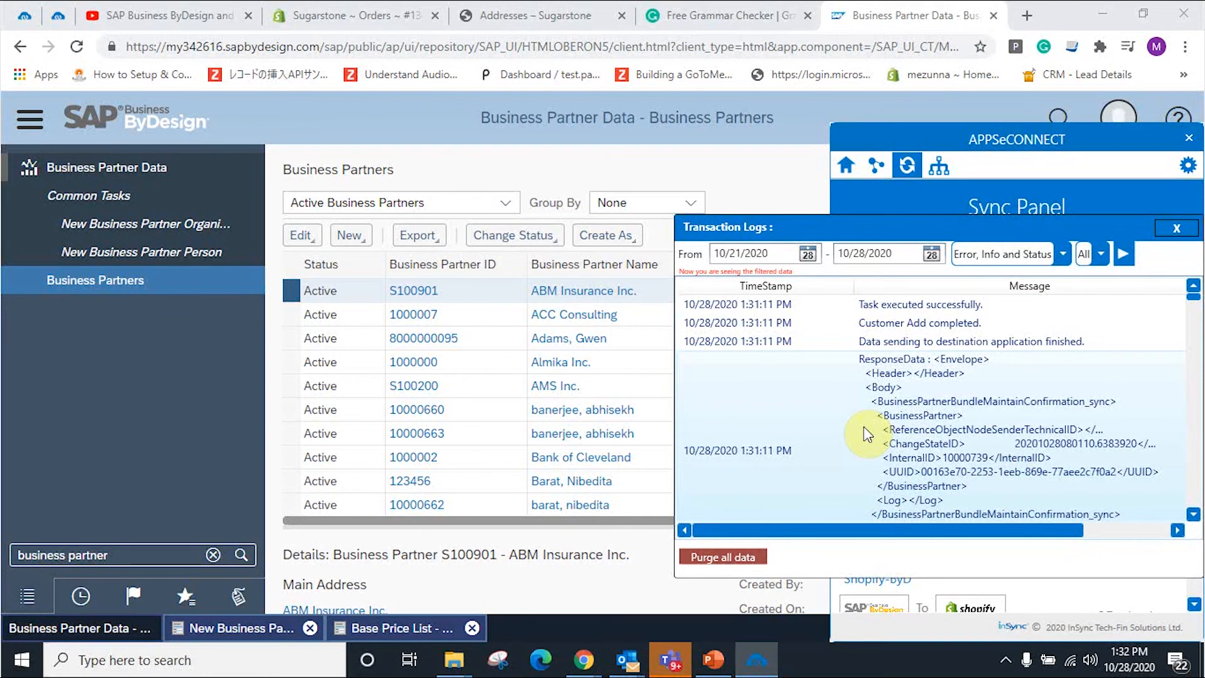
pyautogui.click(1178, 229)
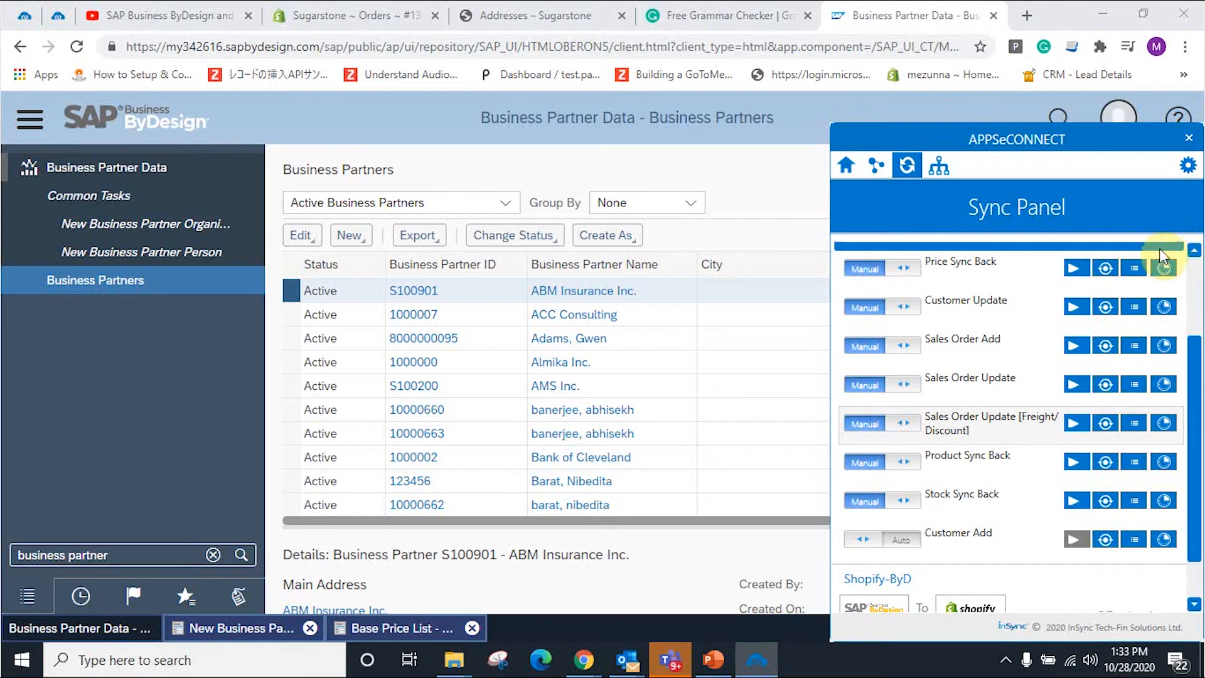
# Step: Search the Business Partners list by the customer's last name
pyautogui.click(766, 183)
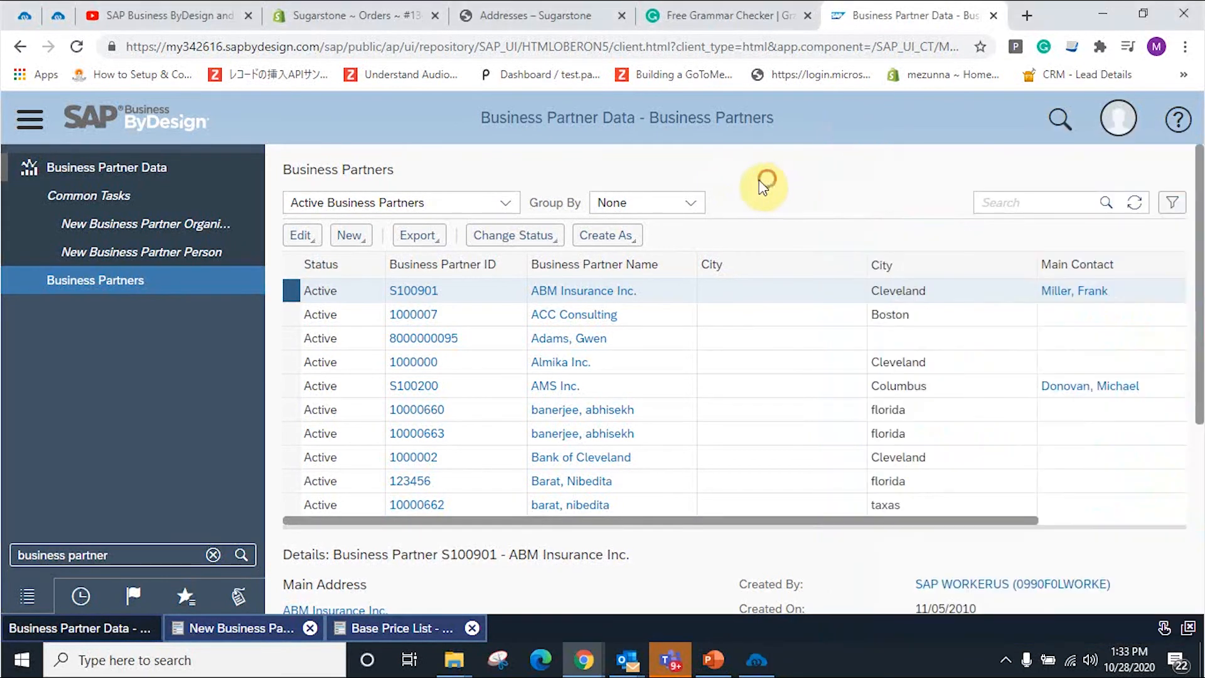
pyautogui.click(1037, 206)
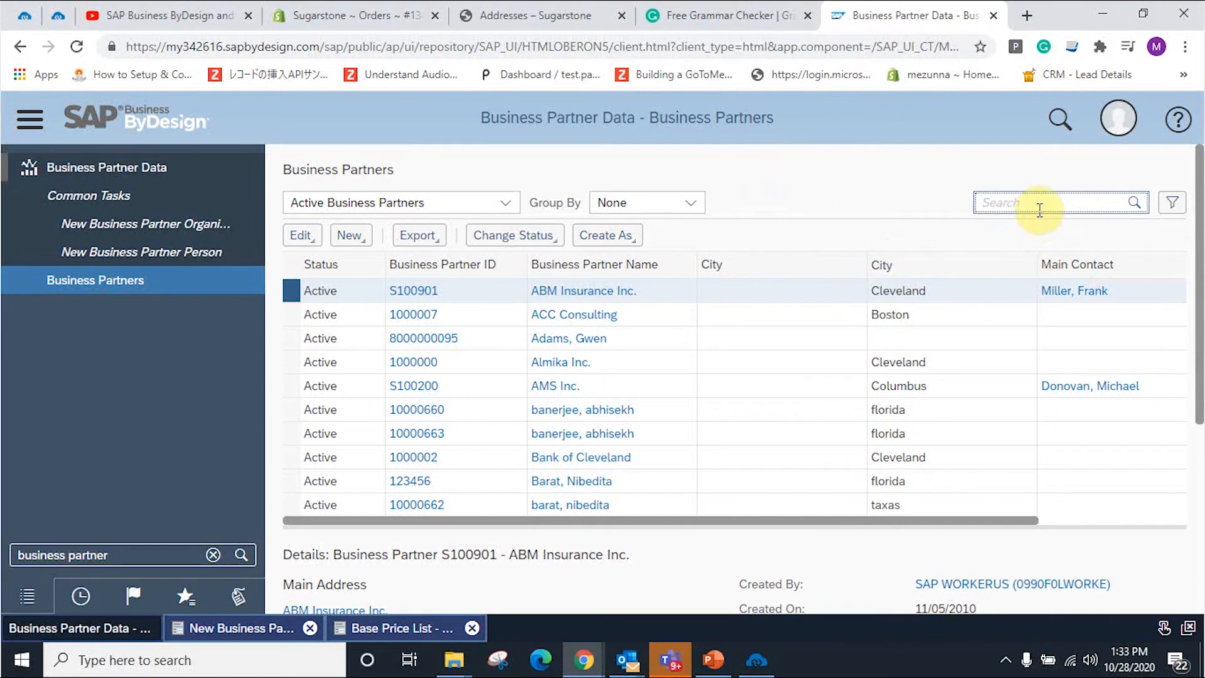
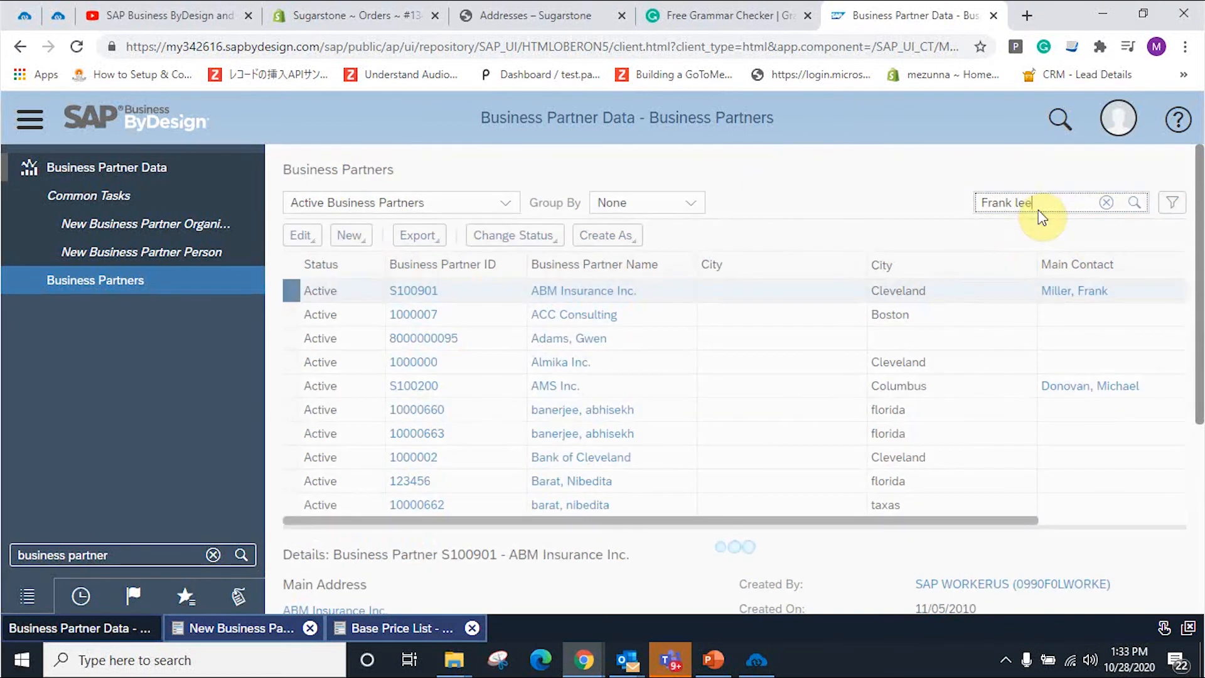
pyautogui.moveTo(1039, 204); pyautogui.dragTo(909, 215)
pyautogui.press('BackSpace')
pyautogui.write('lee')
pyautogui.press('Return')
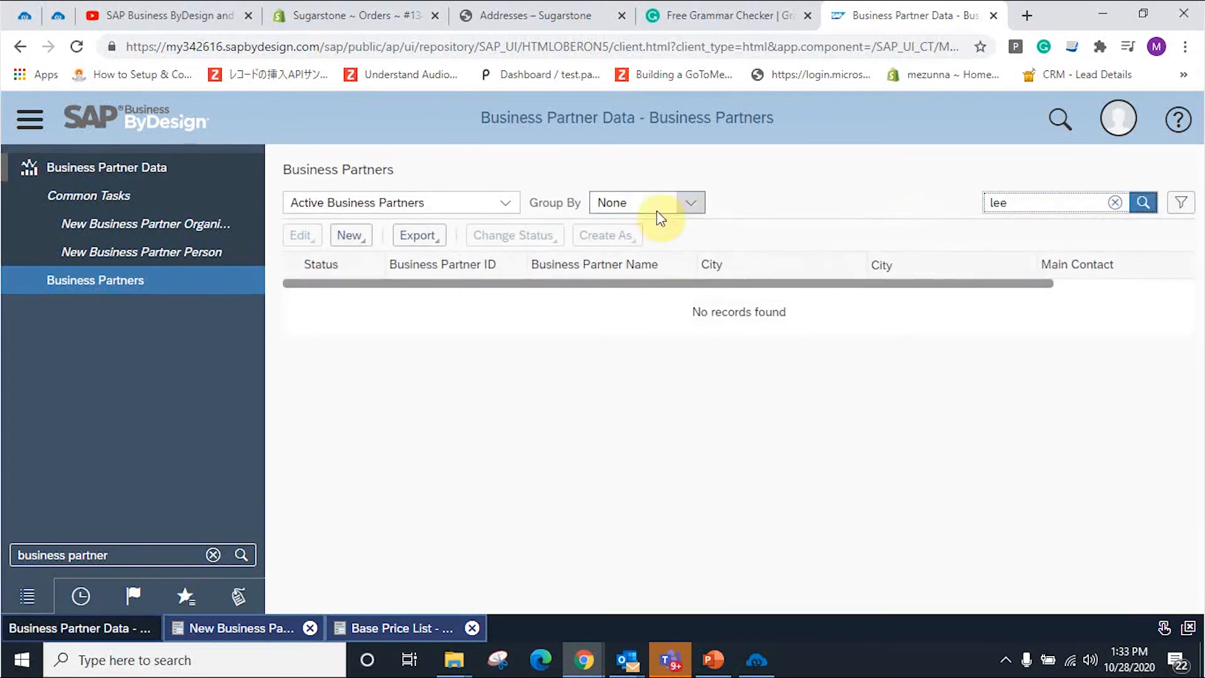
# Step: Switch the filter to All Business Partners, search again, and open the customer's record
pyautogui.click(503, 202)
pyautogui.click(411, 286)
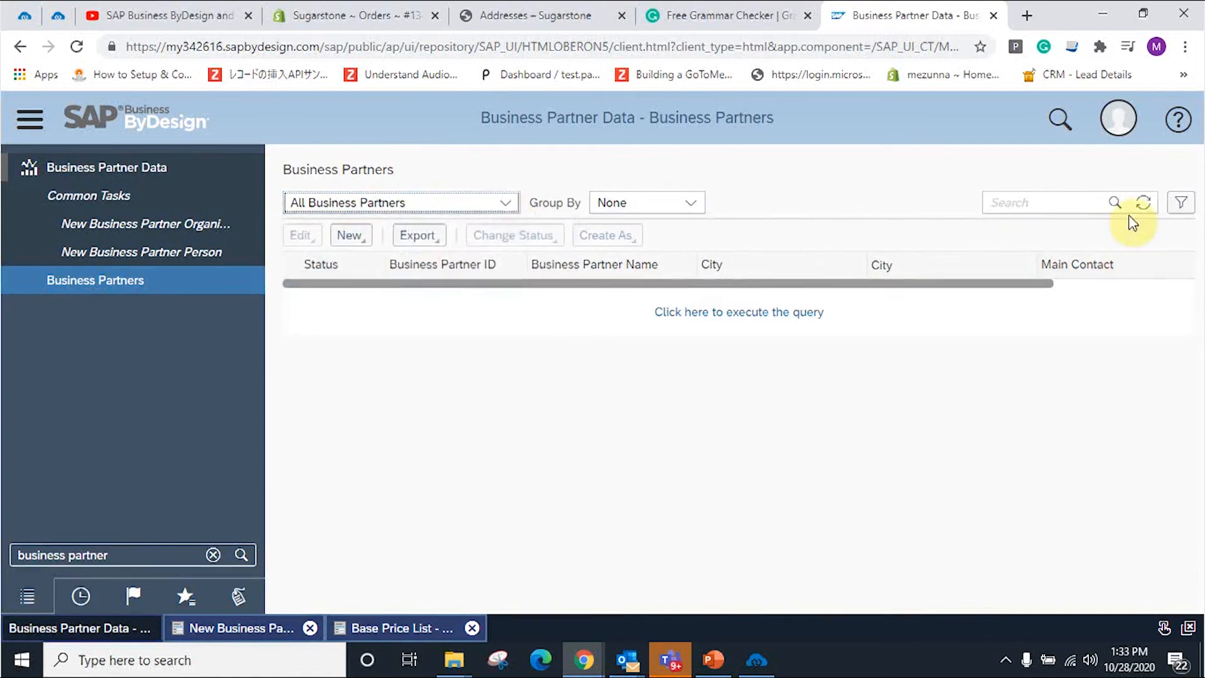
pyautogui.click(1075, 207)
pyautogui.write('lee')
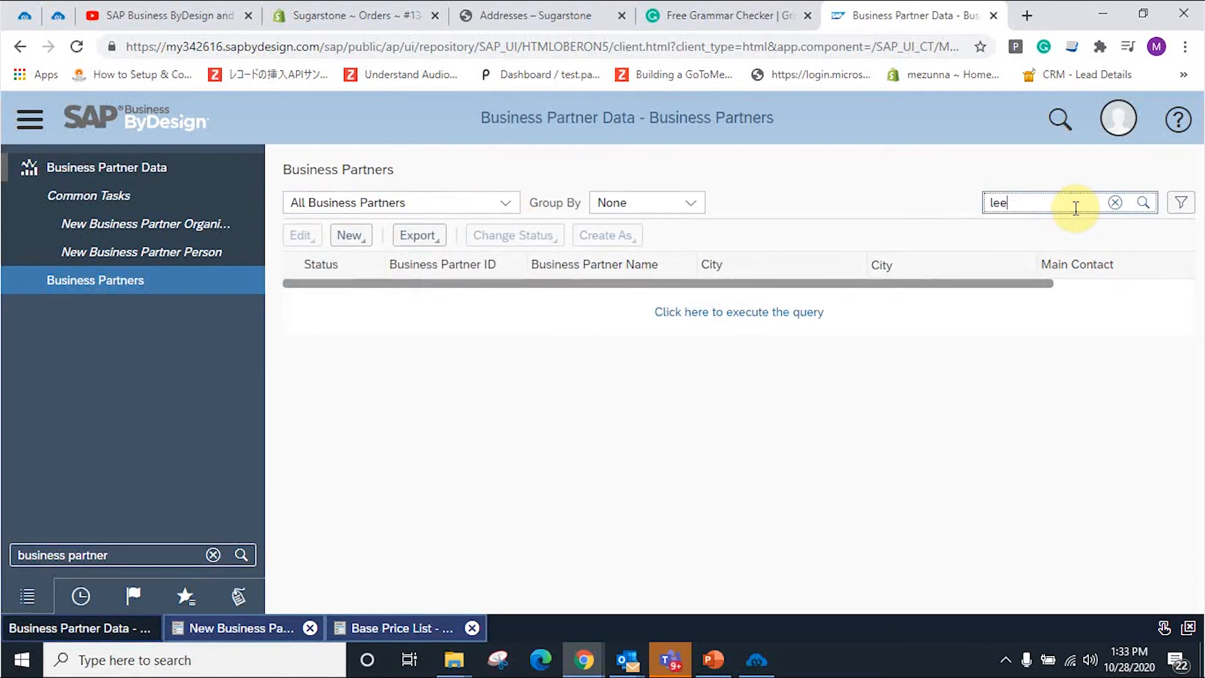
pyautogui.press('Return')
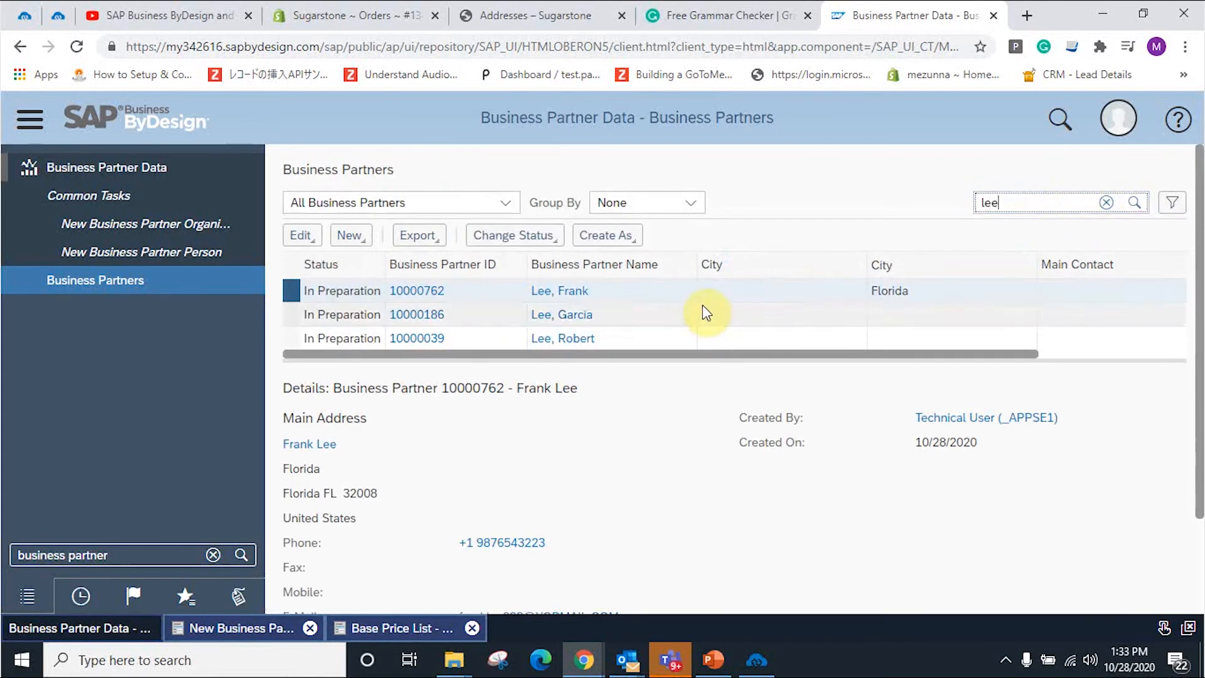
pyautogui.click(535, 296)
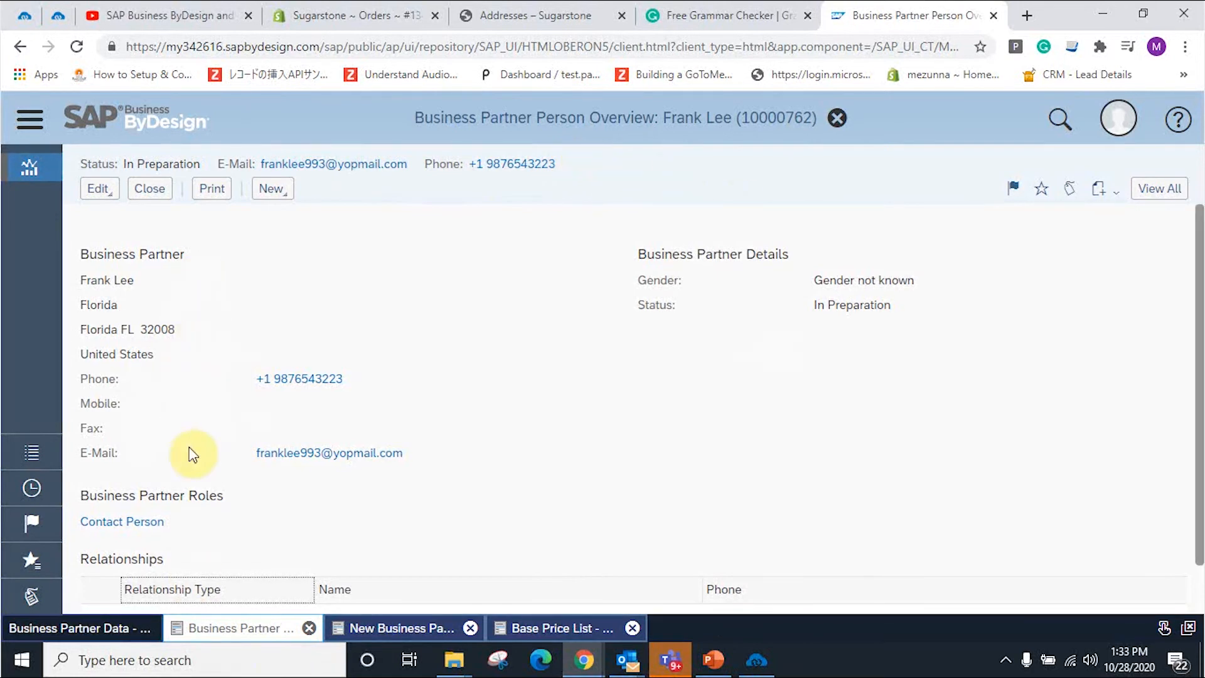
# Step: Scroll down and back up through the business partner overview to review it
pyautogui.scroll(-1, 347, 481)
pyautogui.scroll(1, 352, 481)
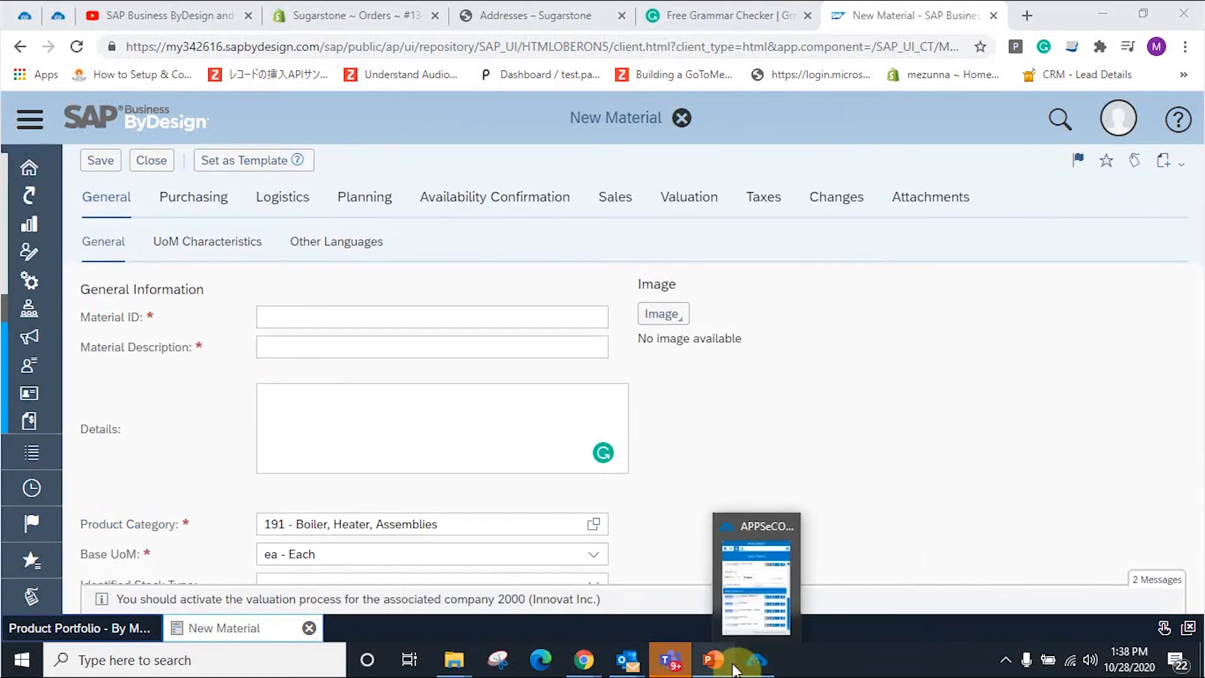
# Step: Enter Material ID MAT-08, description 'Combi MEE-Un 08' and details 'Combi MEE-08'
pyautogui.click(920, 412)
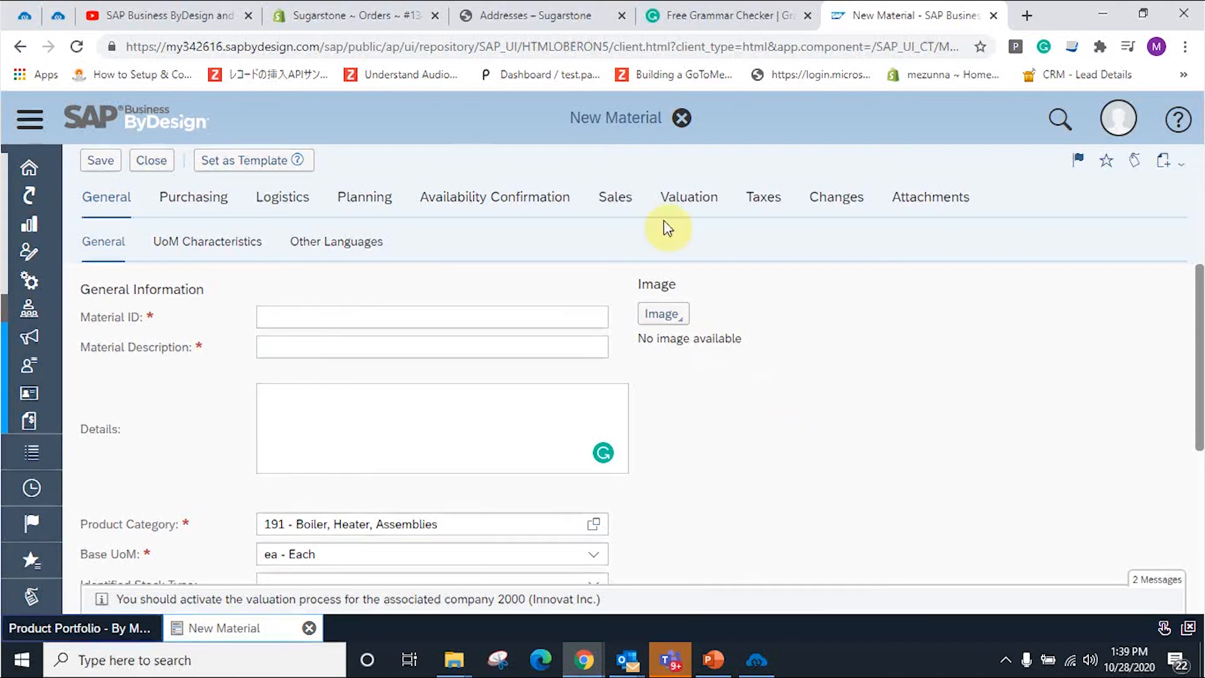
pyautogui.click(359, 320)
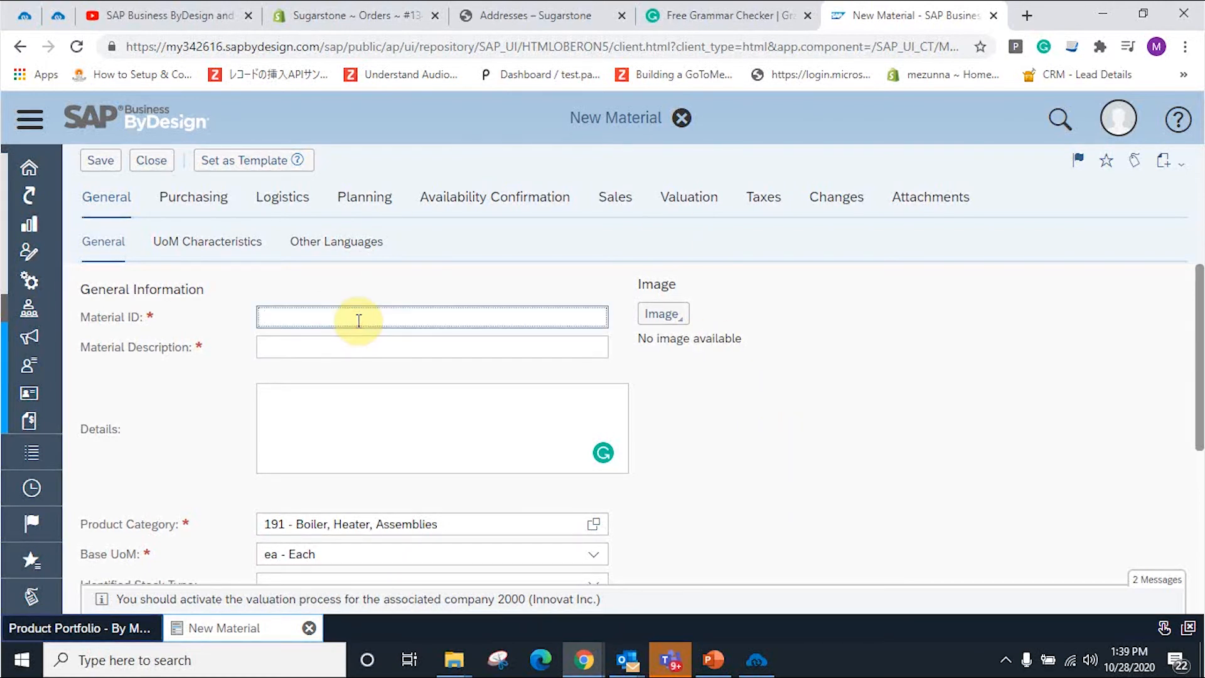
pyautogui.write('MAT-08')
pyautogui.click(342, 349)
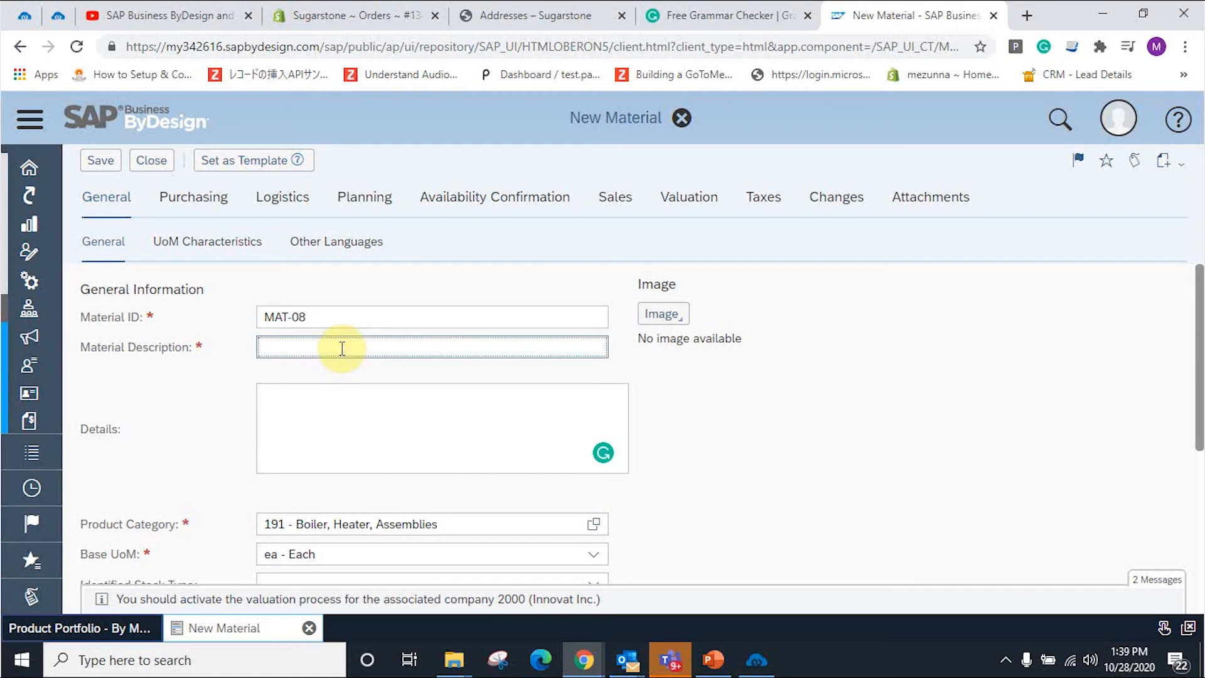
pyautogui.write('Combi MEE-Un 08')
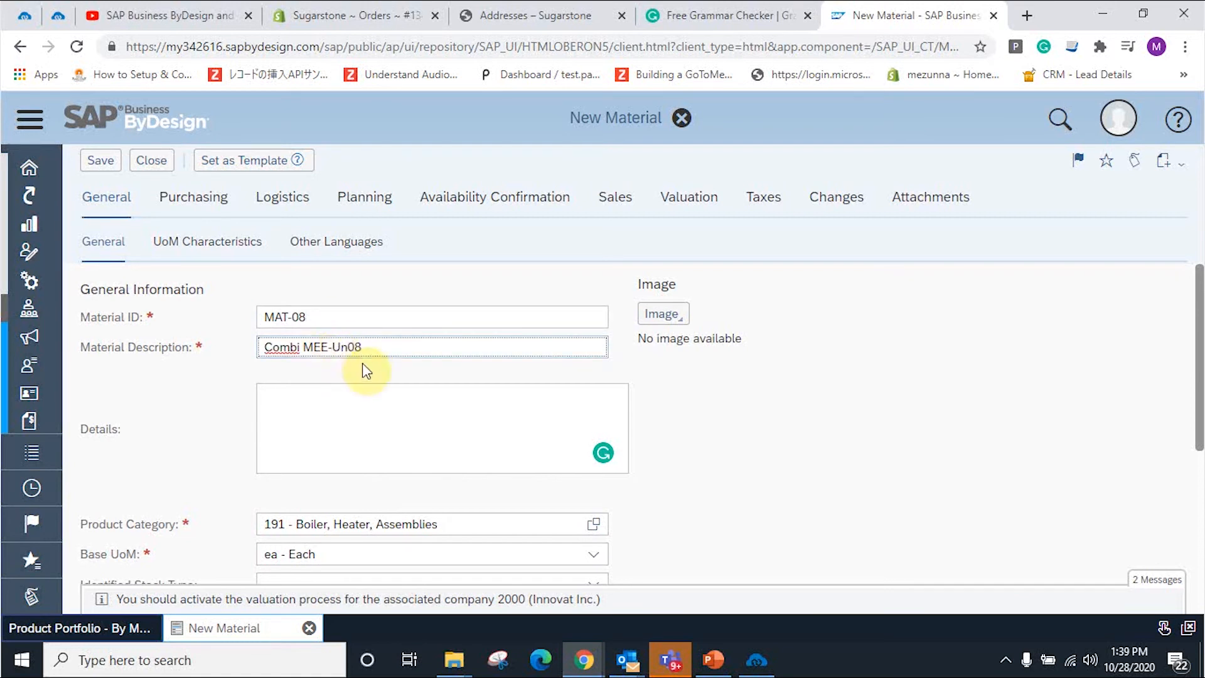
pyautogui.click(348, 407)
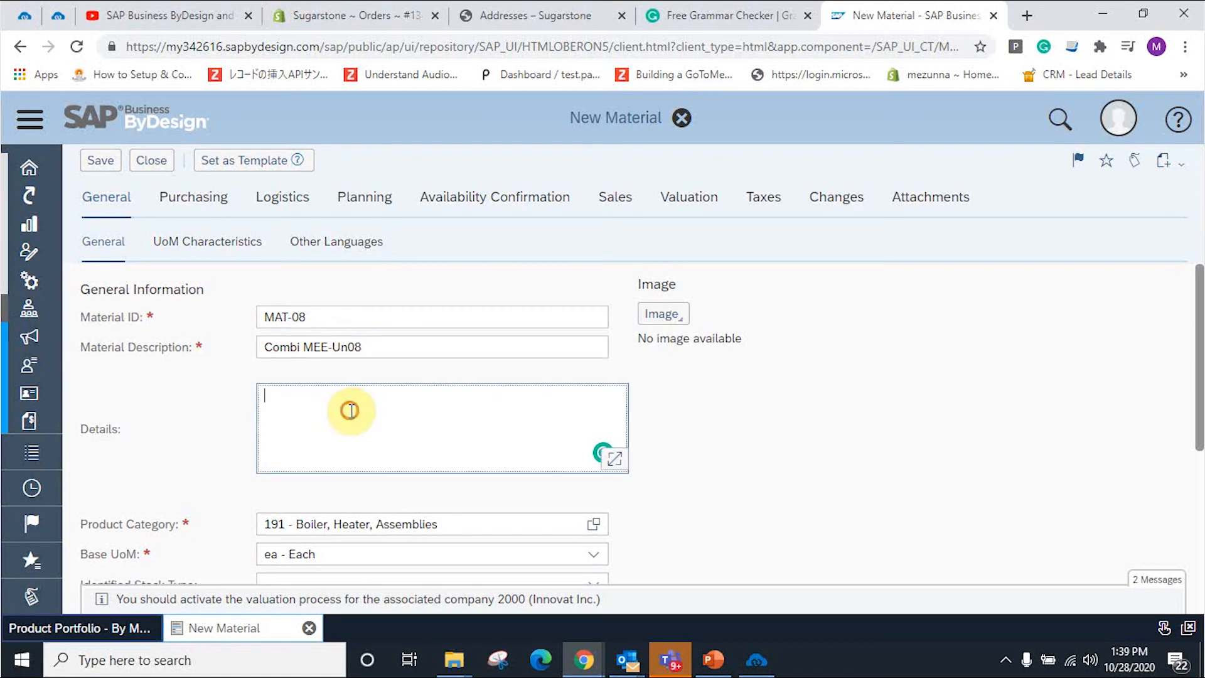
pyautogui.write('Combi MEE-U')
pyautogui.press('BackSpace')
pyautogui.write('08')
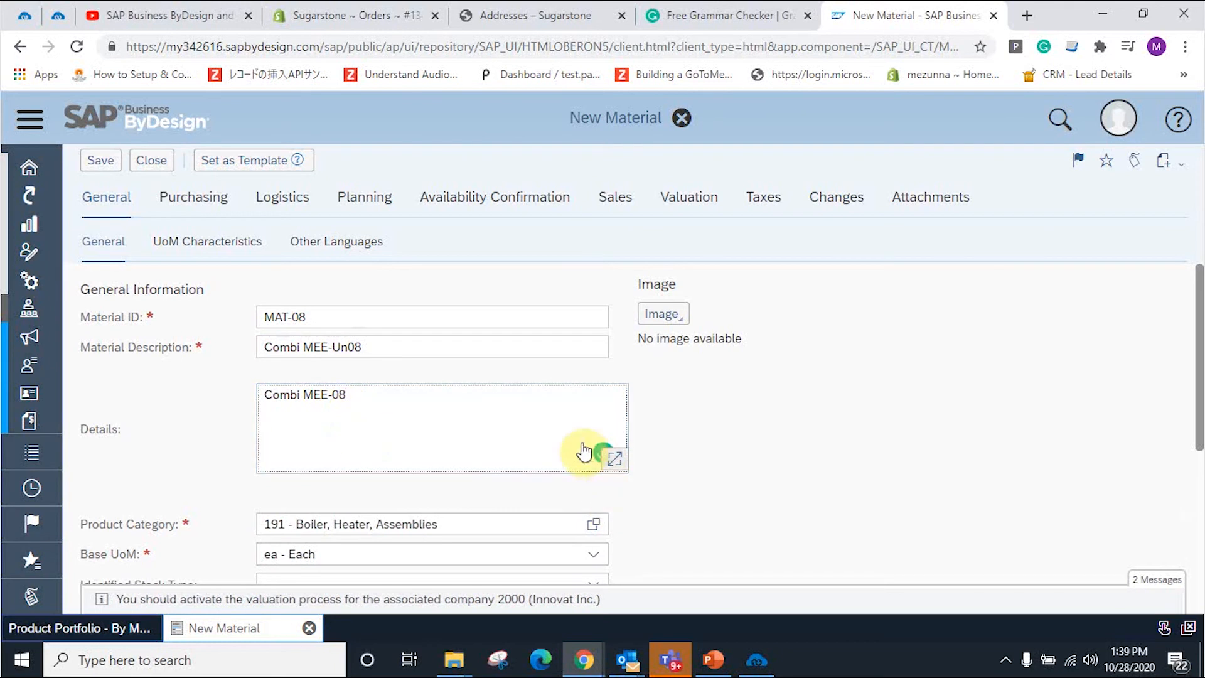
pyautogui.click(747, 427)
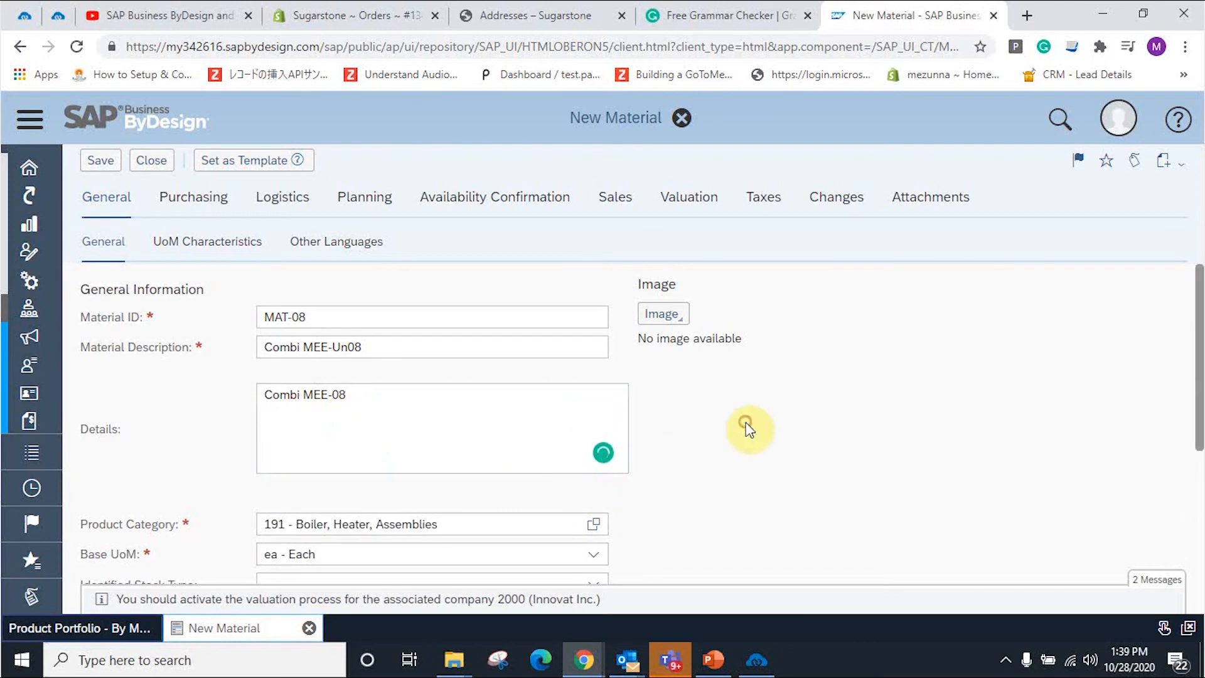
# Step: Check the Purchasing, Logistics, Planning, Availability Confirmation and Sales settings, then save the material
pyautogui.click(204, 198)
pyautogui.click(288, 200)
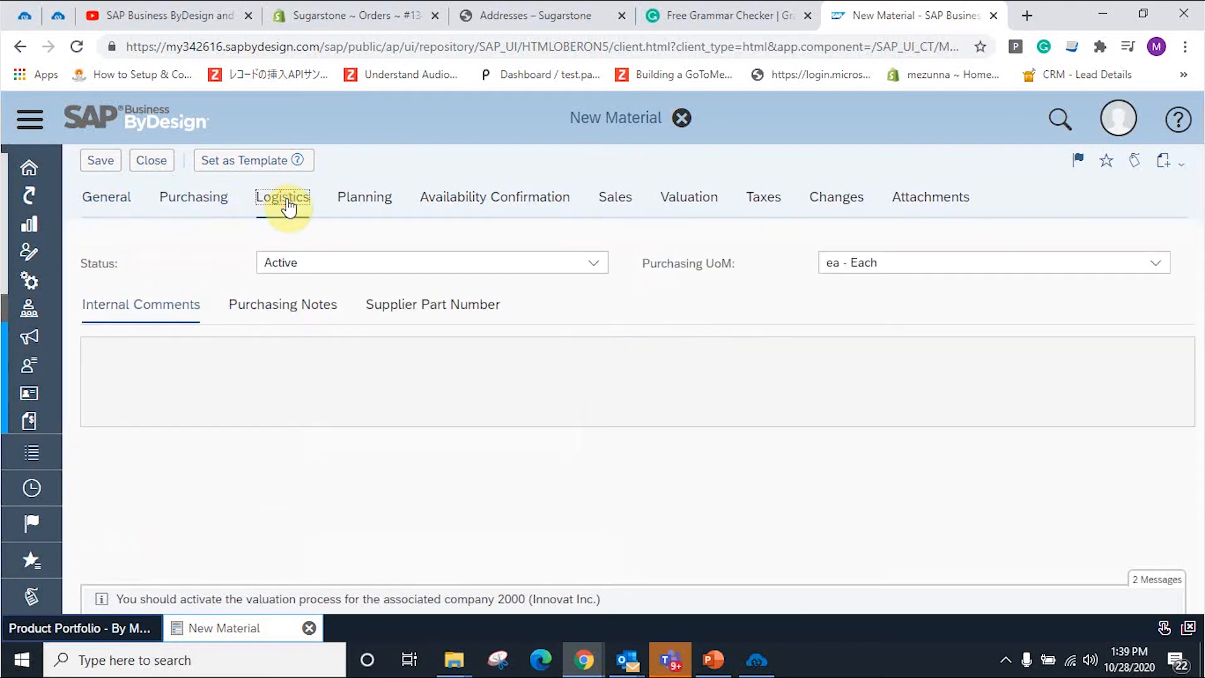
pyautogui.click(379, 203)
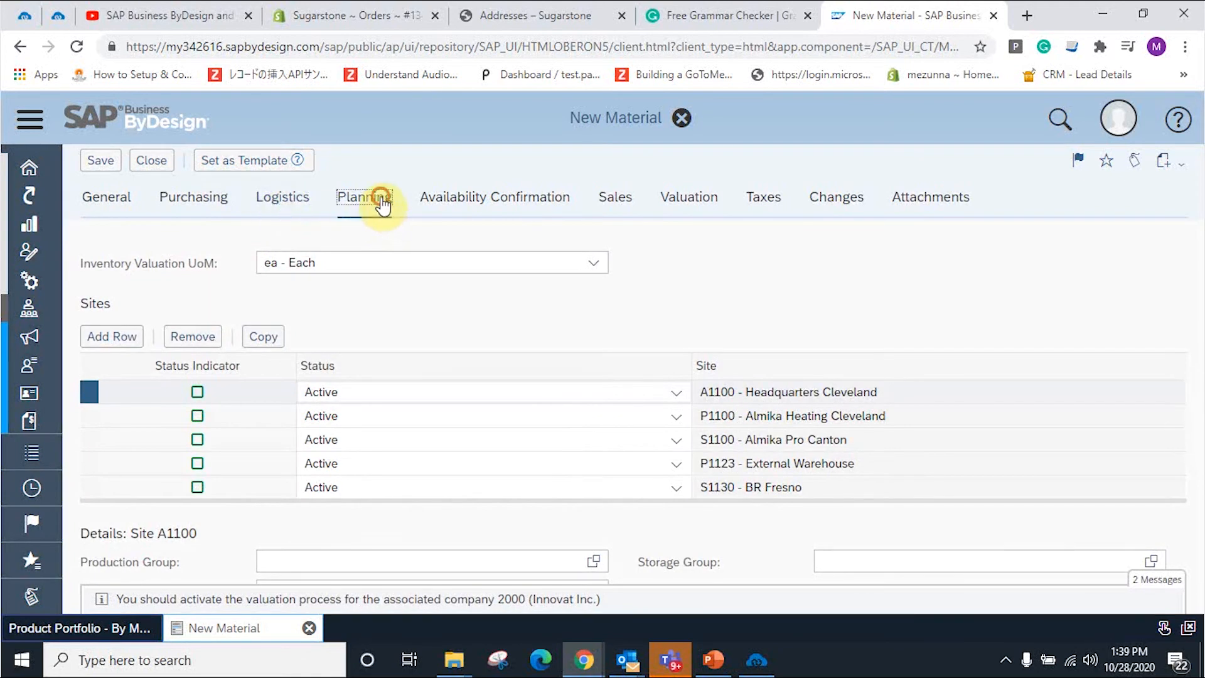
pyautogui.click(512, 207)
pyautogui.click(614, 199)
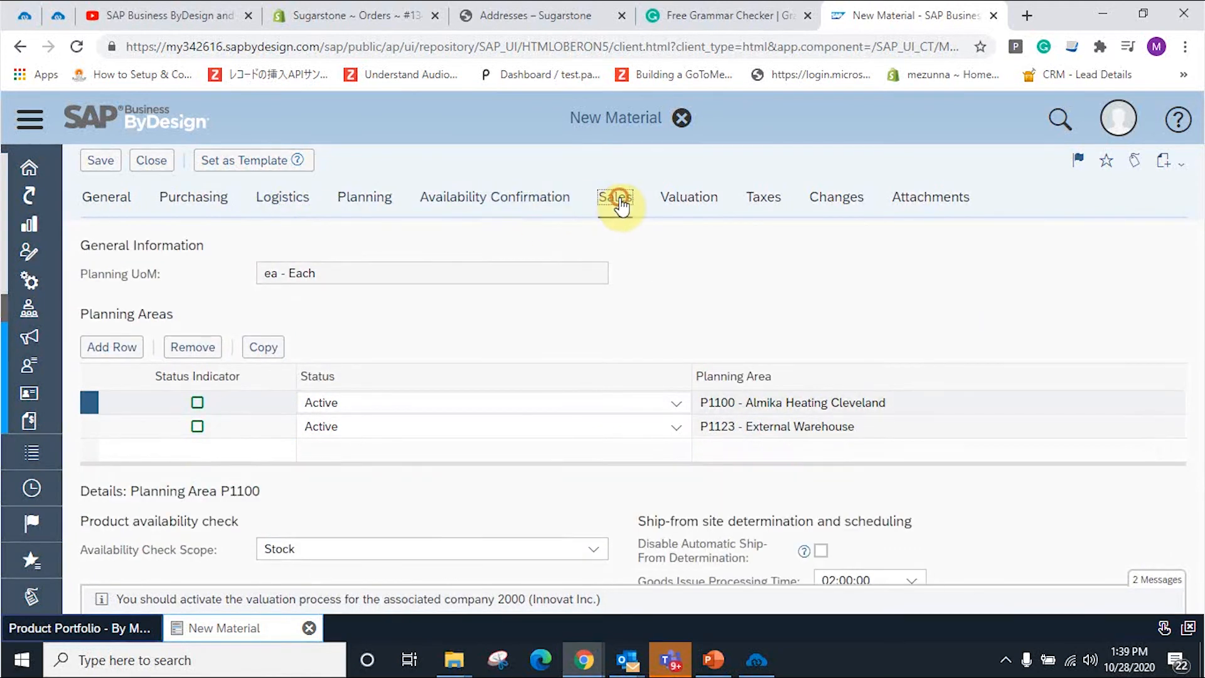
pyautogui.click(106, 164)
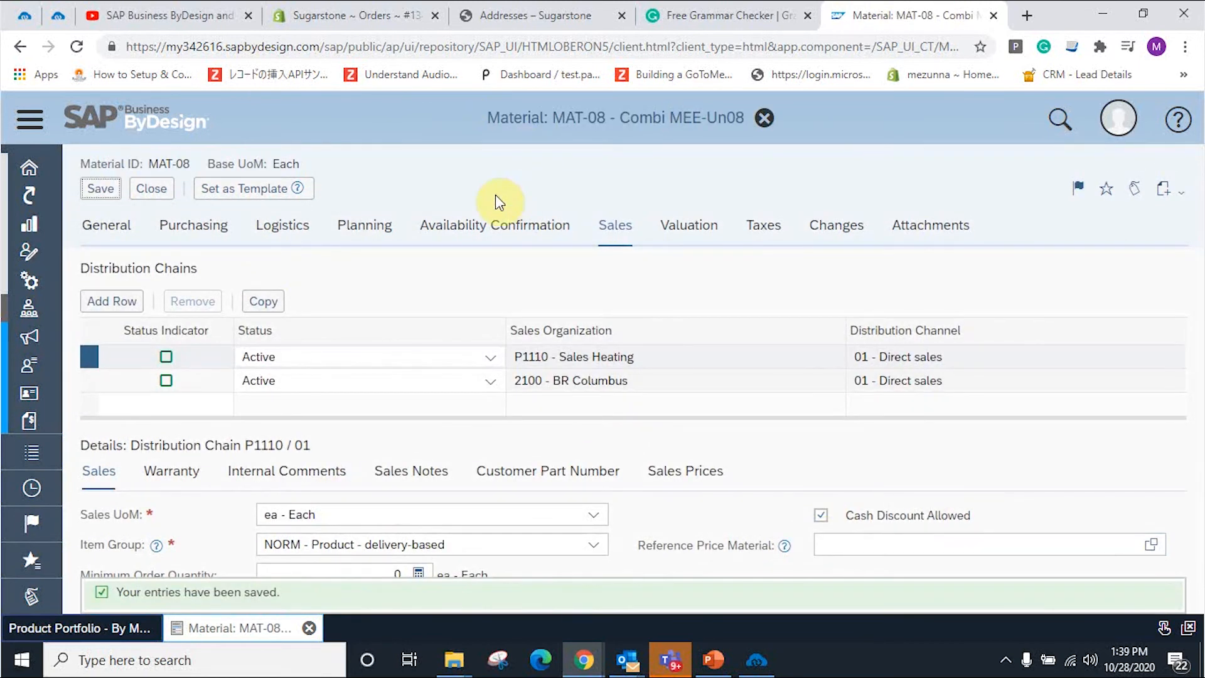
# Step: Filter the navigation menu with 'pric' and open Price Lists under Pricing
pyautogui.click(757, 660)
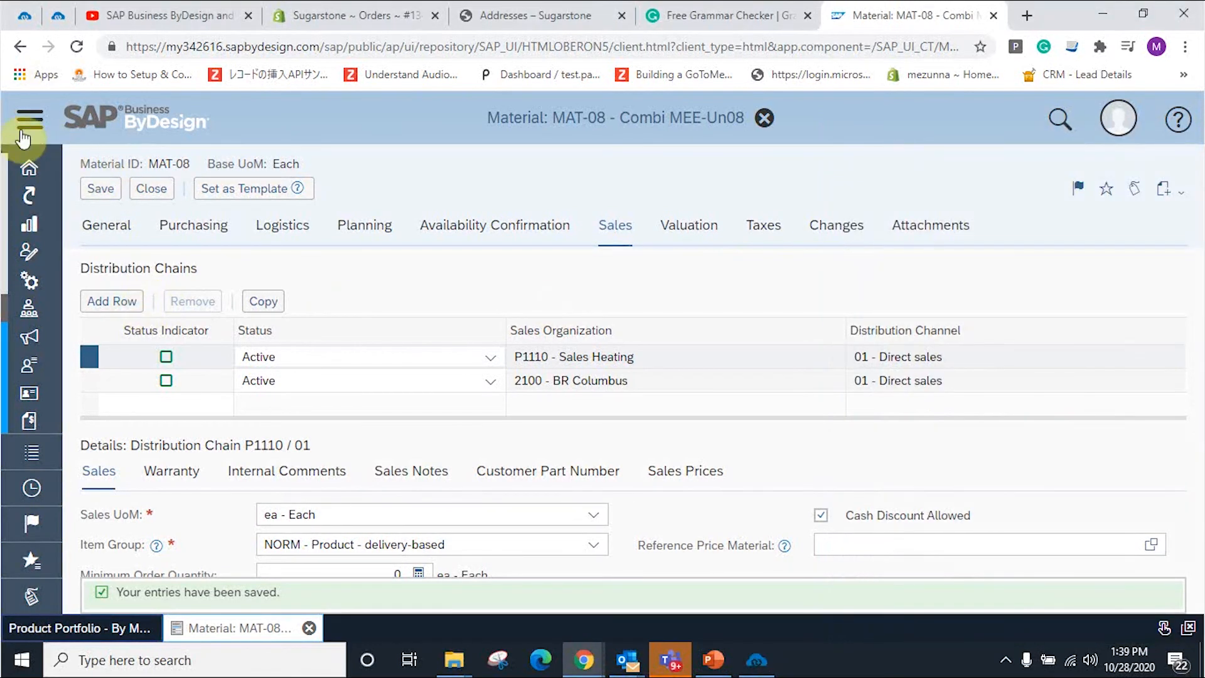
pyautogui.click(26, 126)
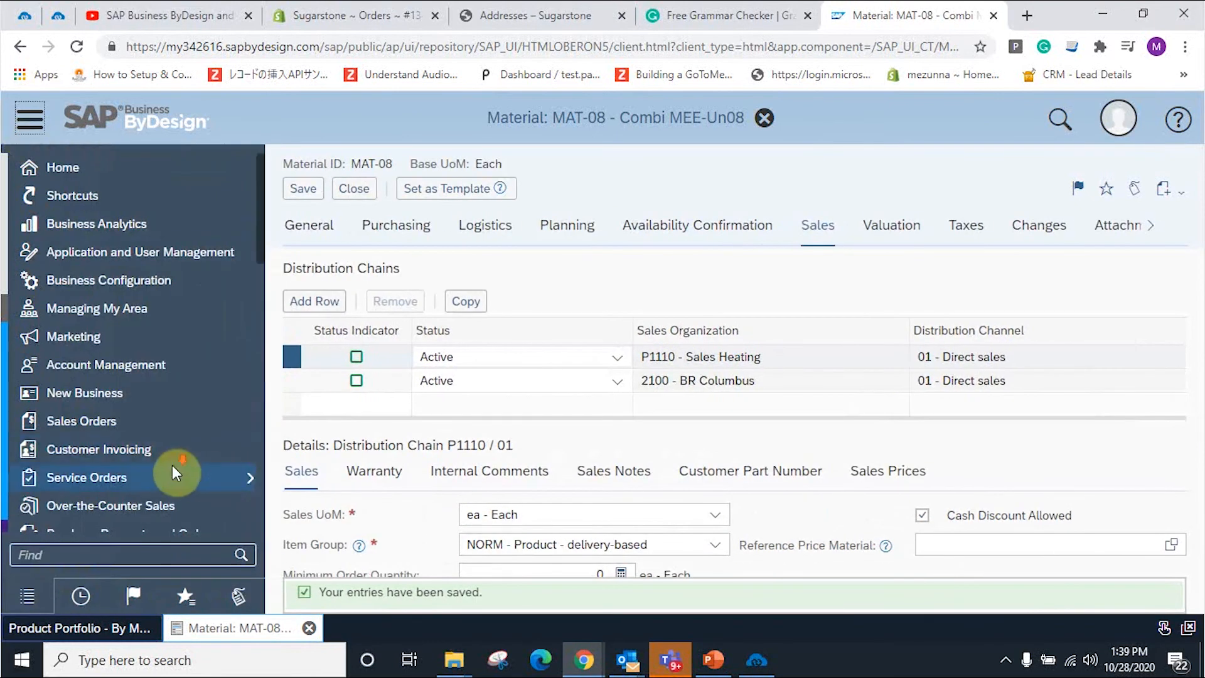
pyautogui.scroll(-2, 172, 469)
pyautogui.scroll(-2, 162, 483)
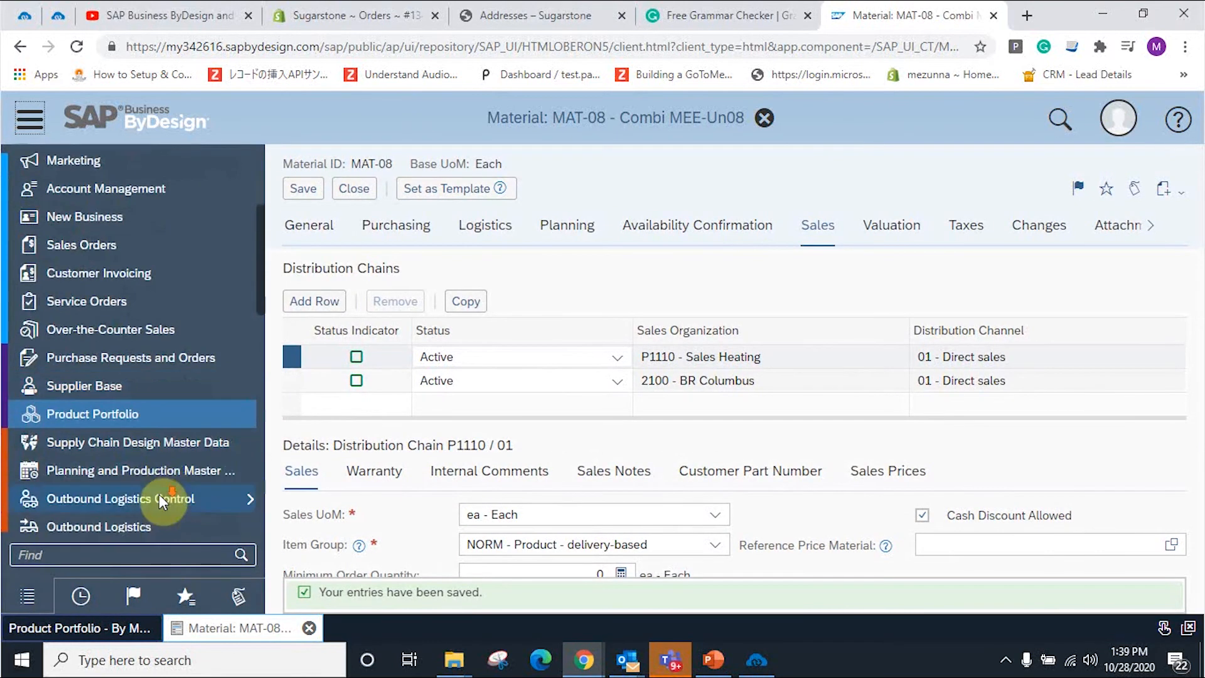
pyautogui.click(159, 555)
pyautogui.write('price')
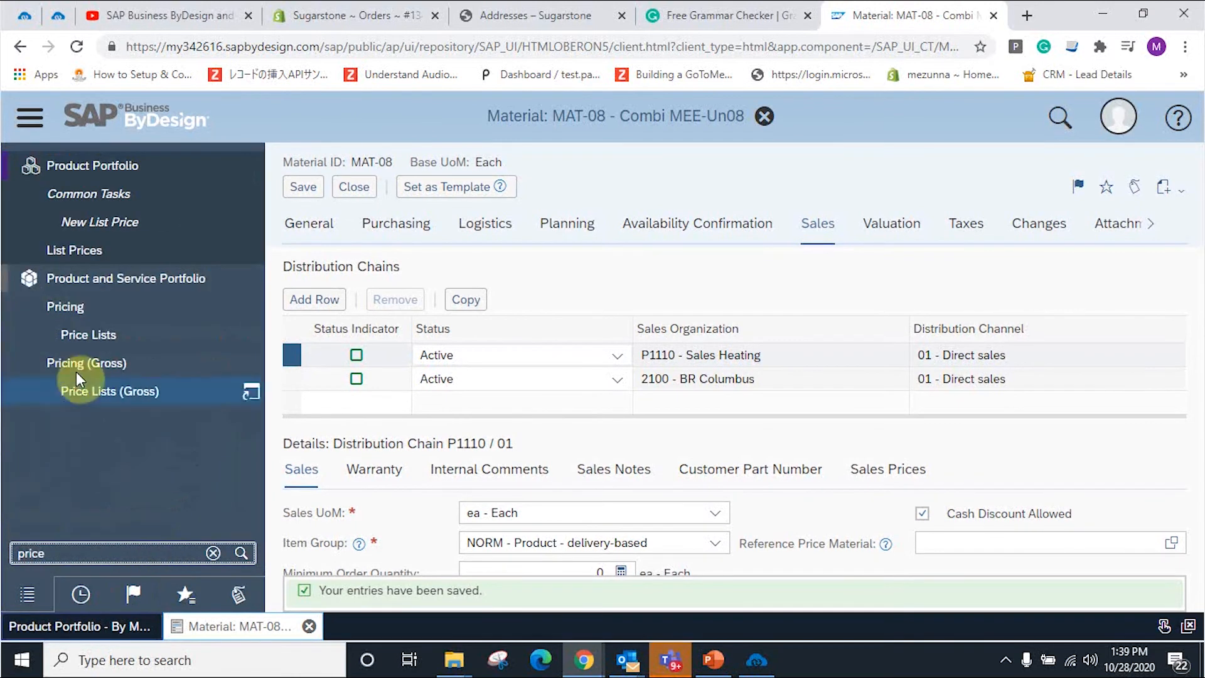
pyautogui.click(87, 345)
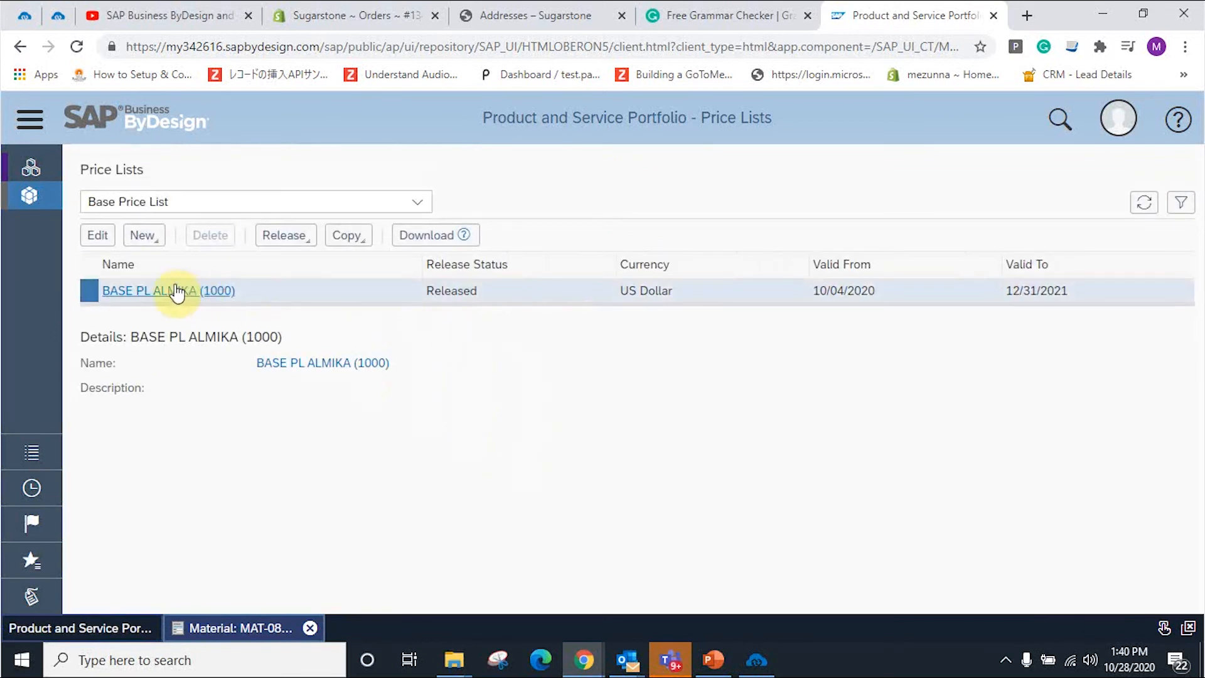
# Step: Edit the BASE PL ALMIKA (1000) list and add an item row for MAT-08 Combi MEE-Un08
pyautogui.click(171, 288)
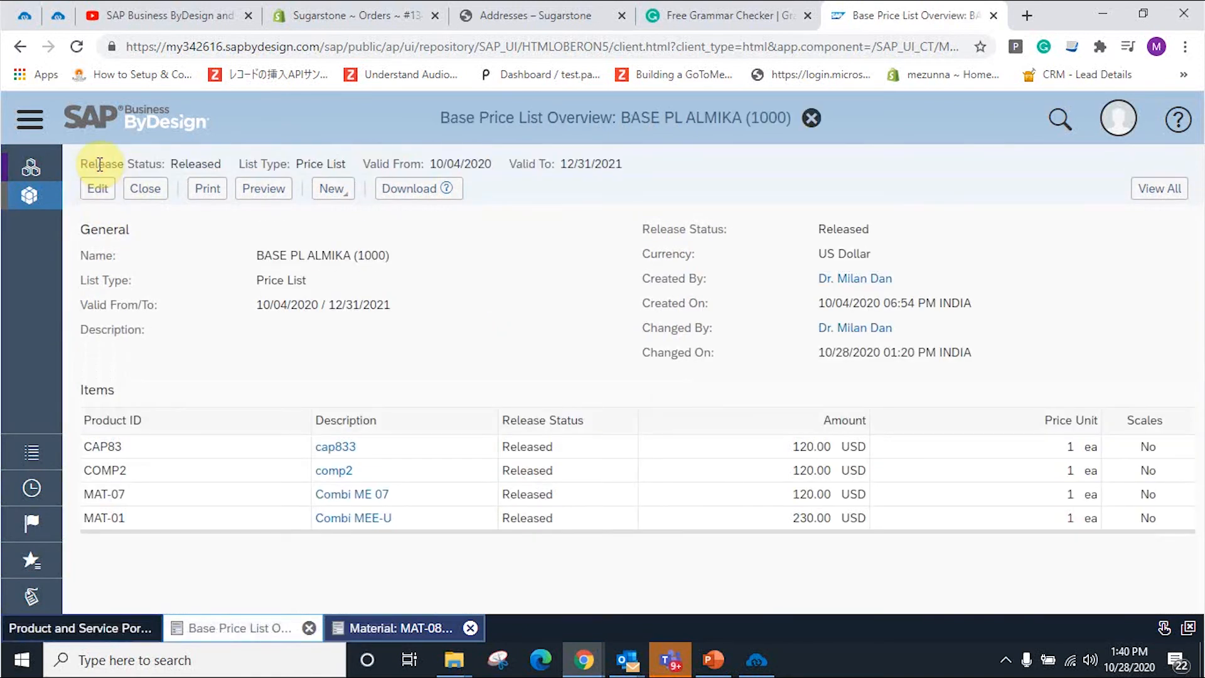
pyautogui.click(104, 190)
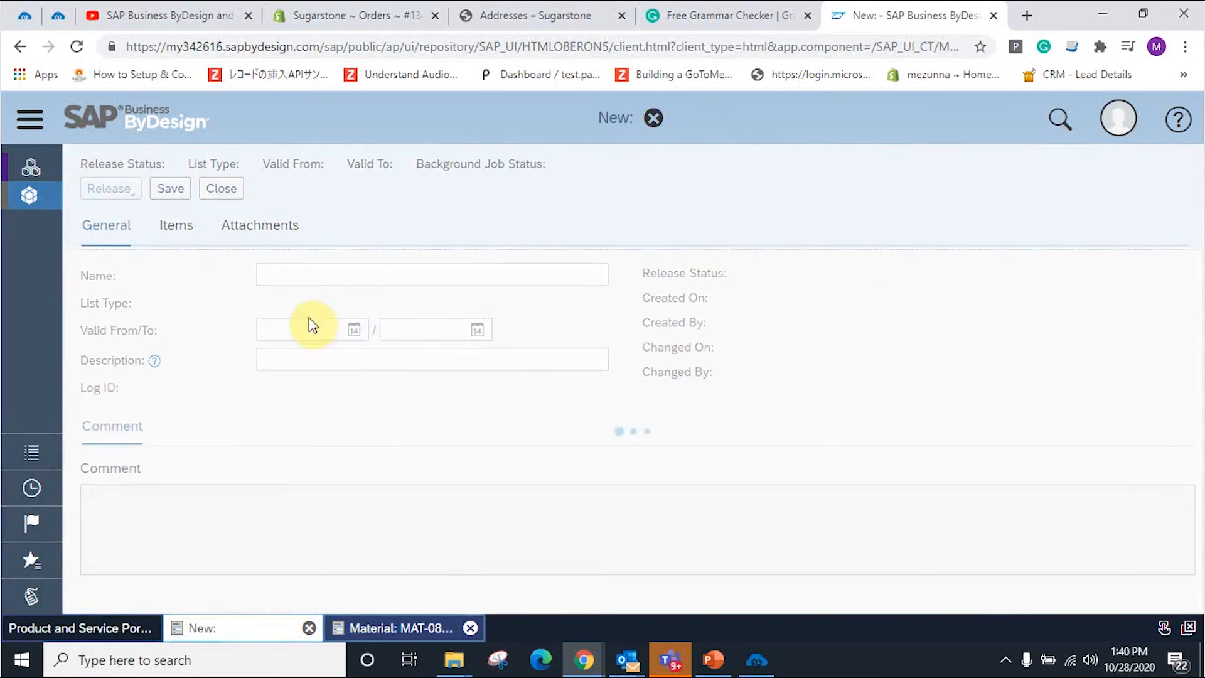
pyautogui.click(186, 232)
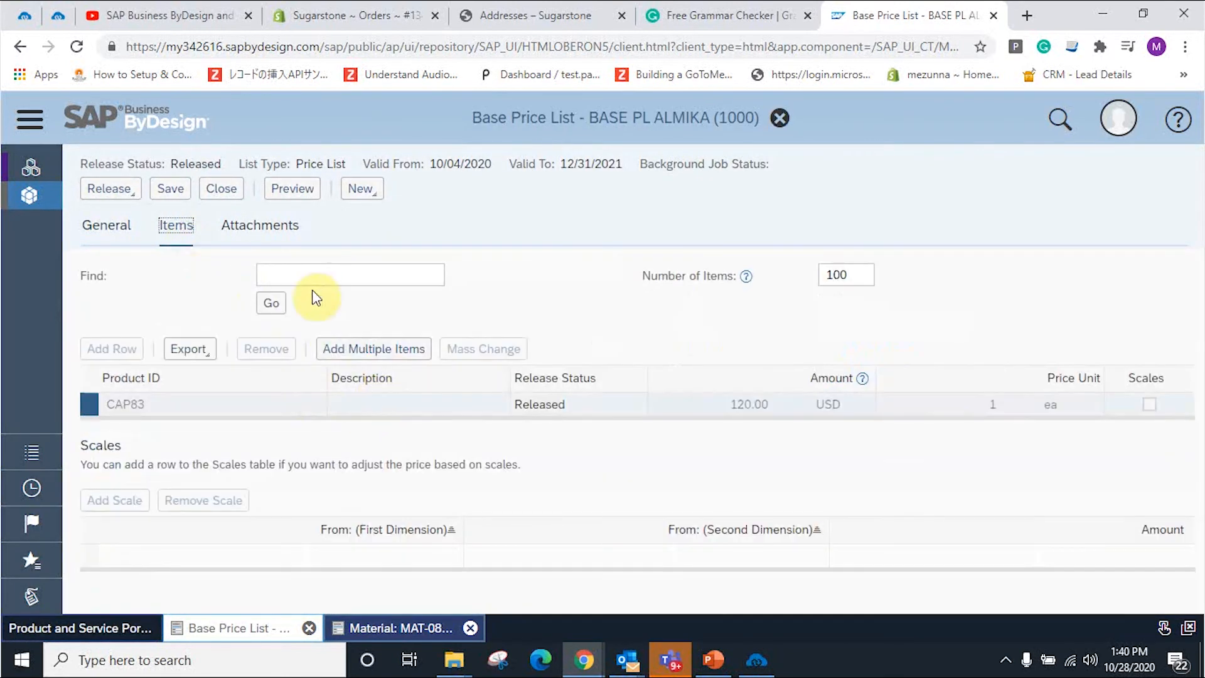
pyautogui.click(113, 348)
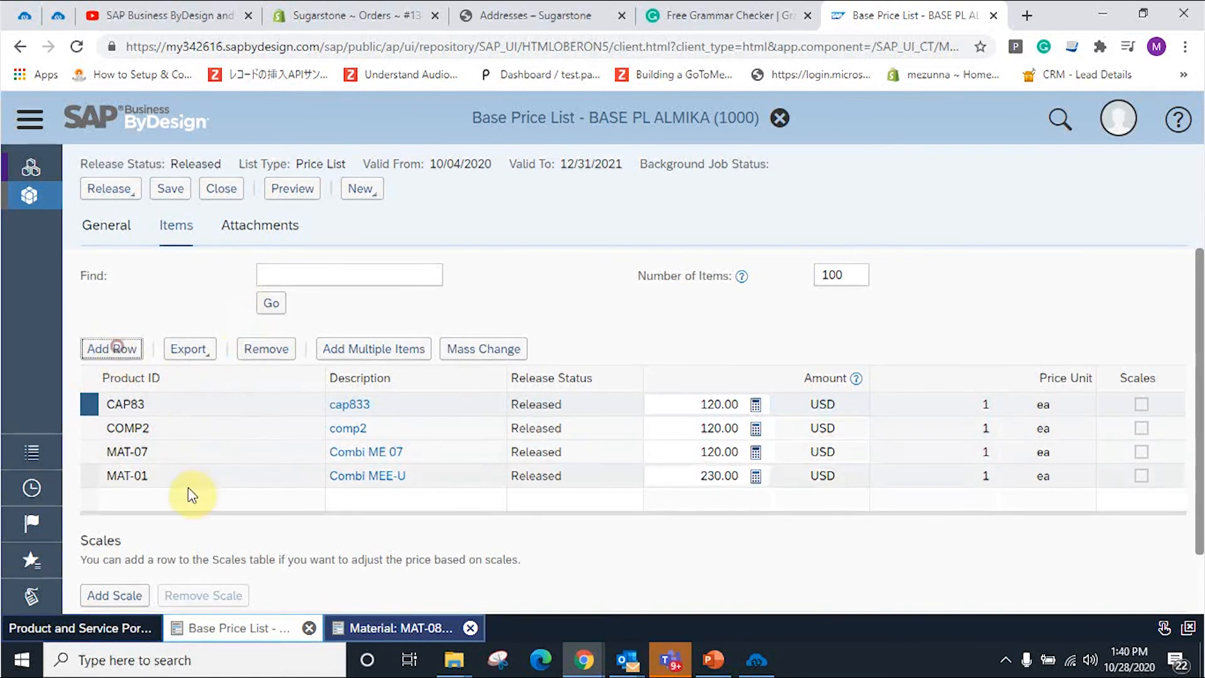
pyautogui.click(164, 500)
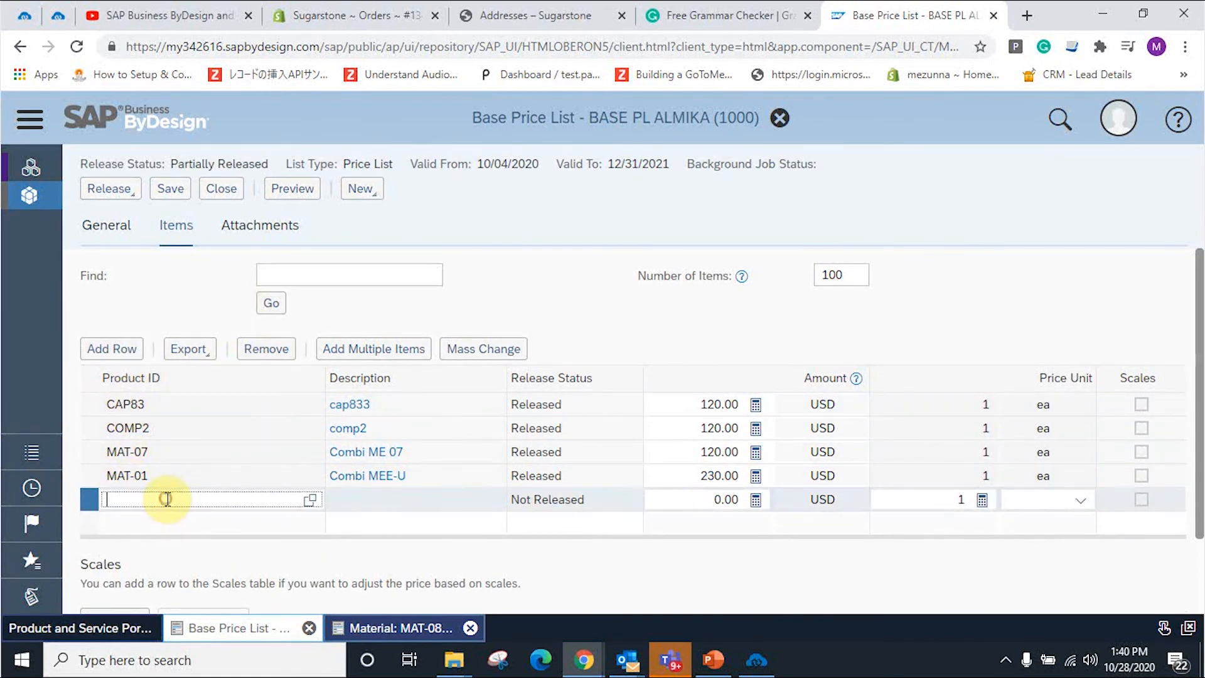
pyautogui.write('MAT')
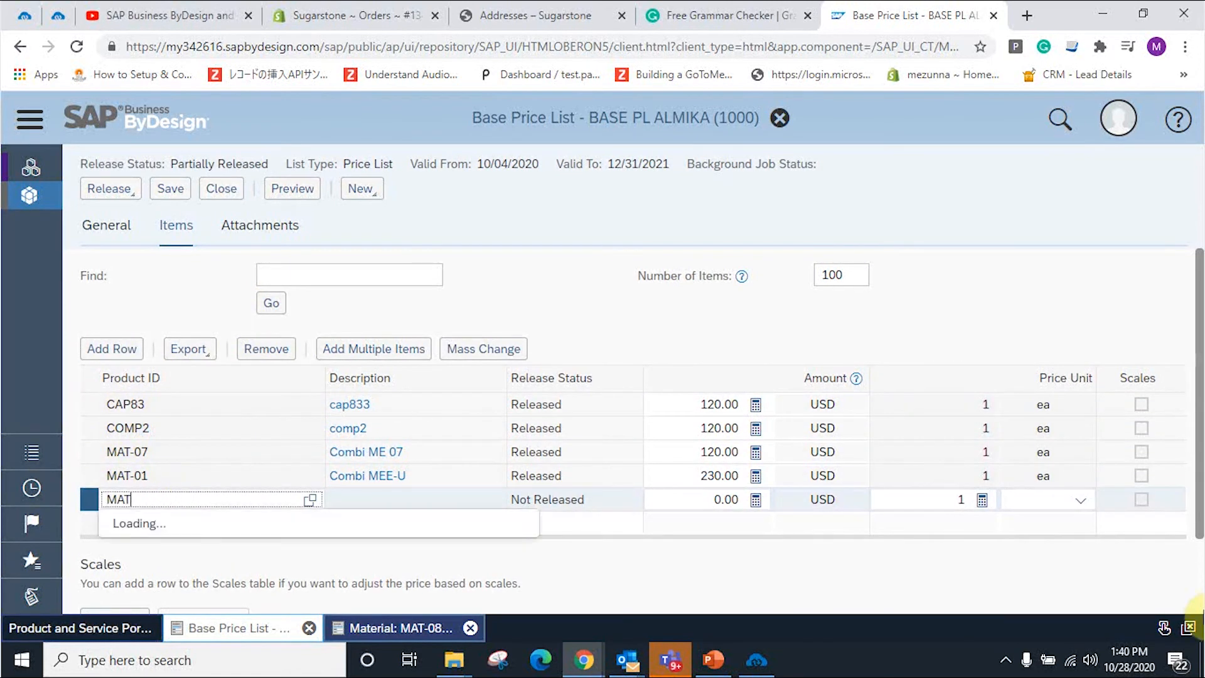
pyautogui.write('-08')
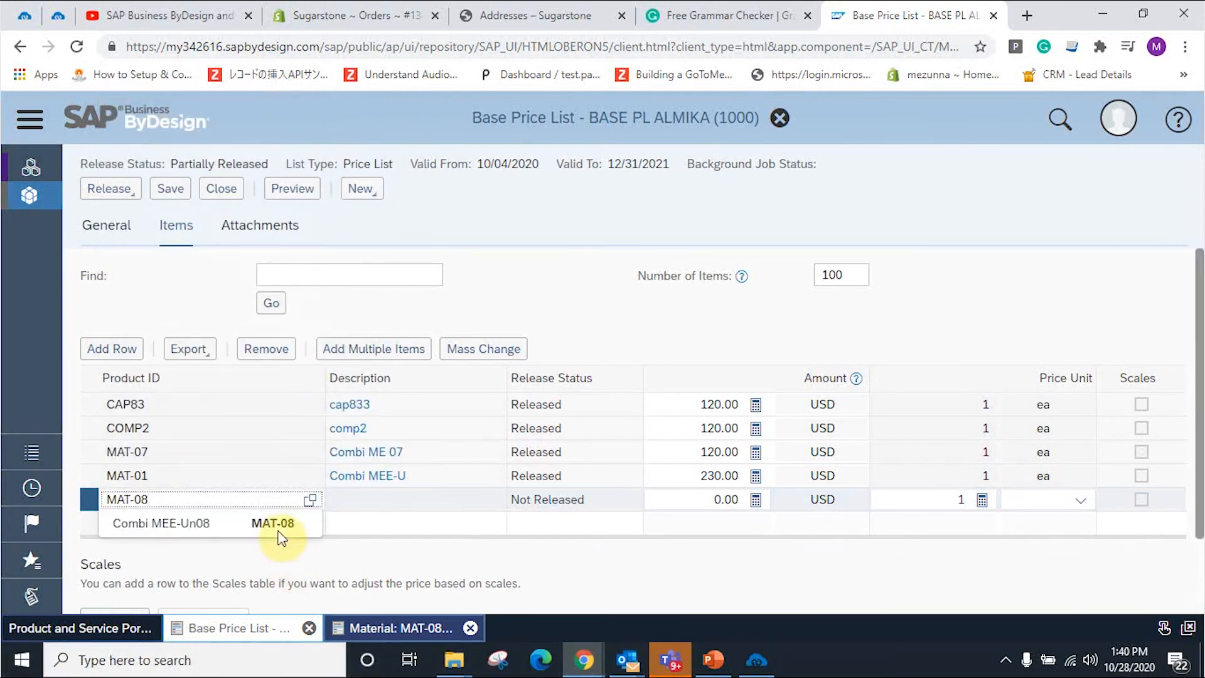
pyautogui.click(276, 523)
pyautogui.click(368, 502)
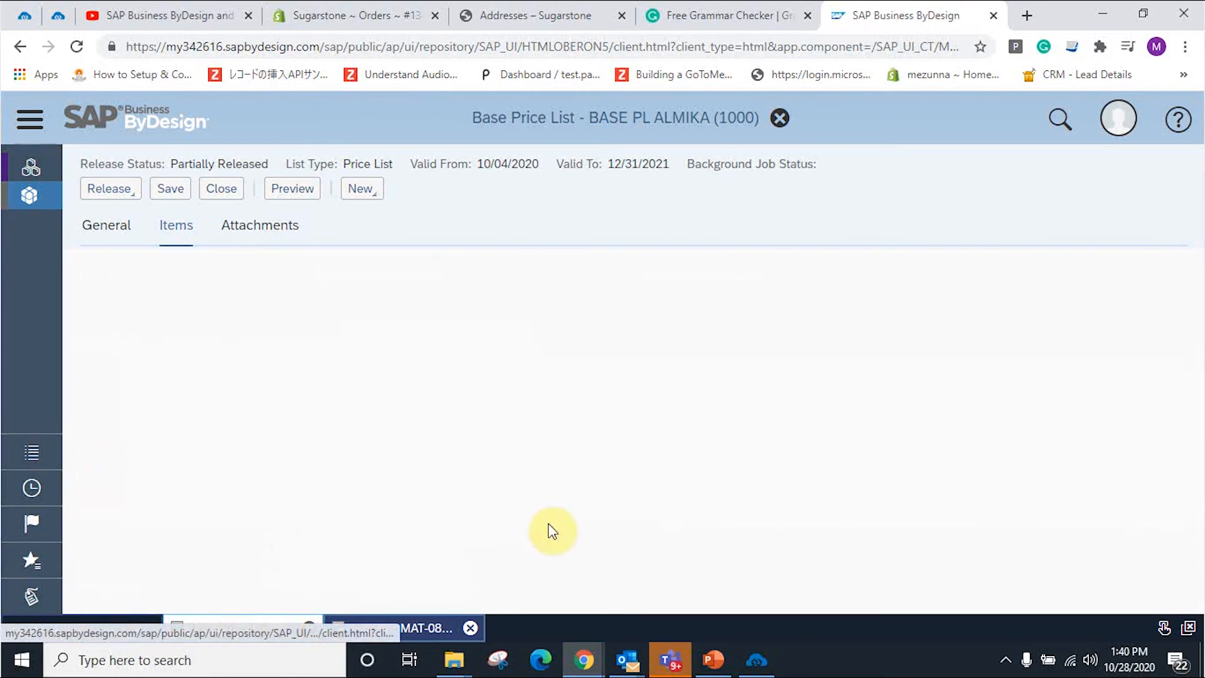
pyautogui.click(151, 187)
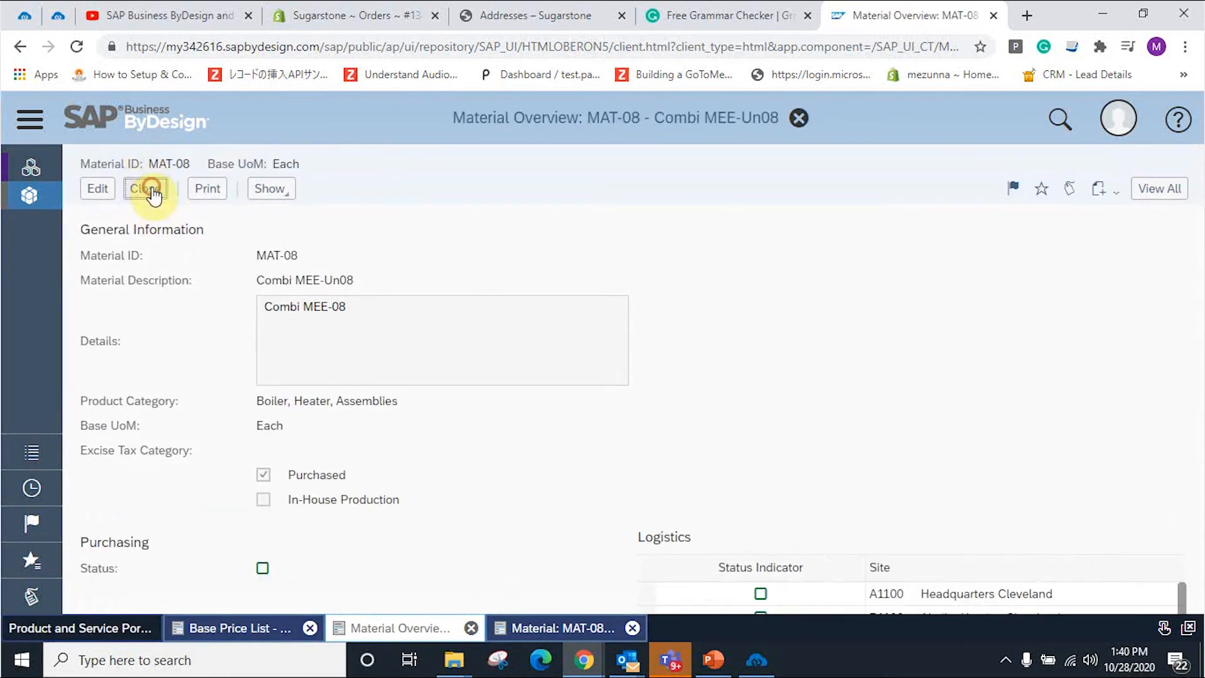
# Step: Price MAT-08 at 230 USD, save, and release the price list
pyautogui.click(707, 501)
pyautogui.write('230')
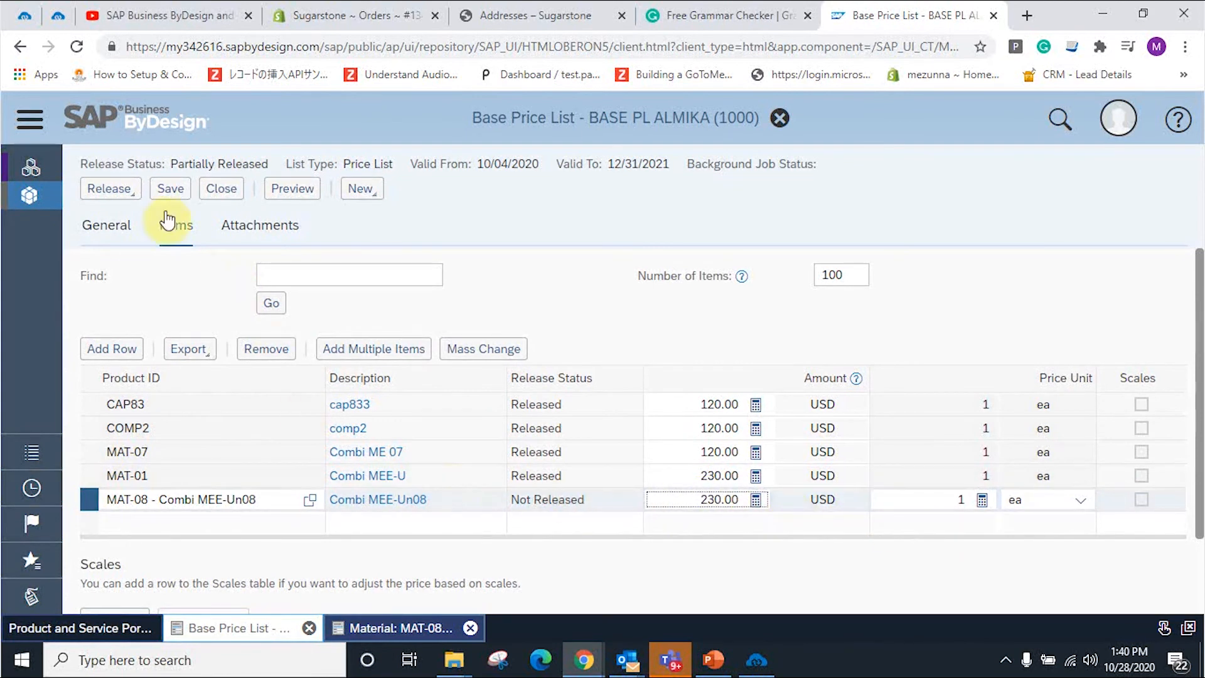
pyautogui.click(165, 191)
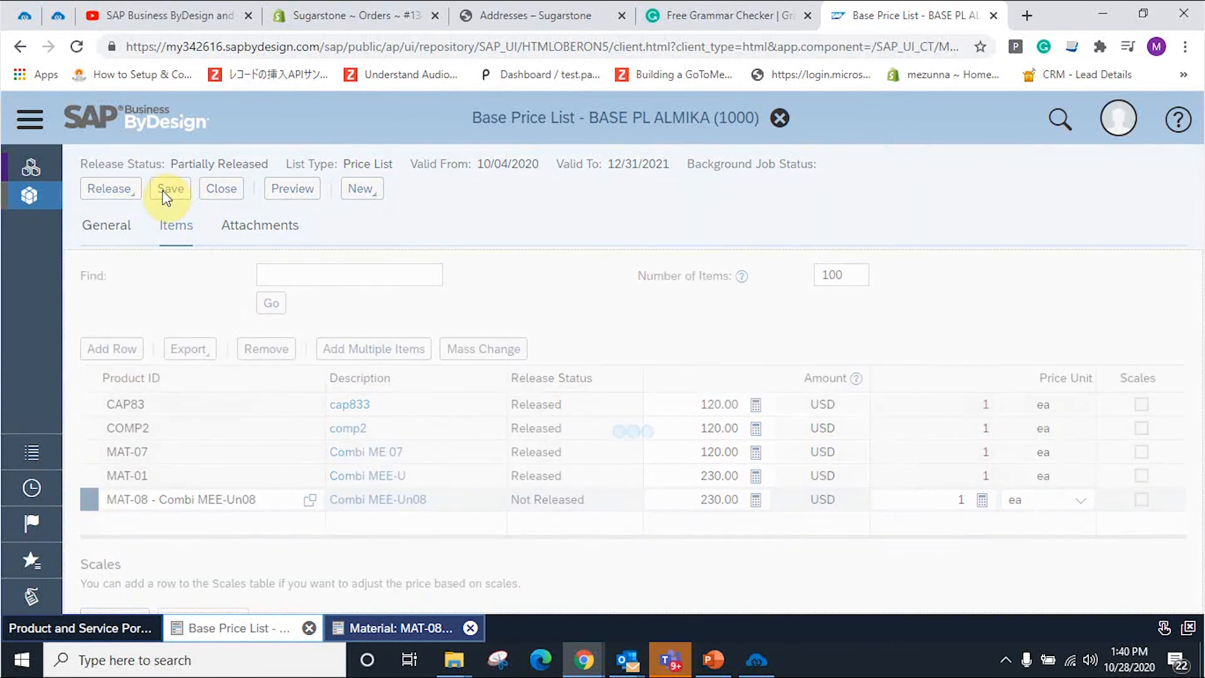
pyautogui.click(104, 196)
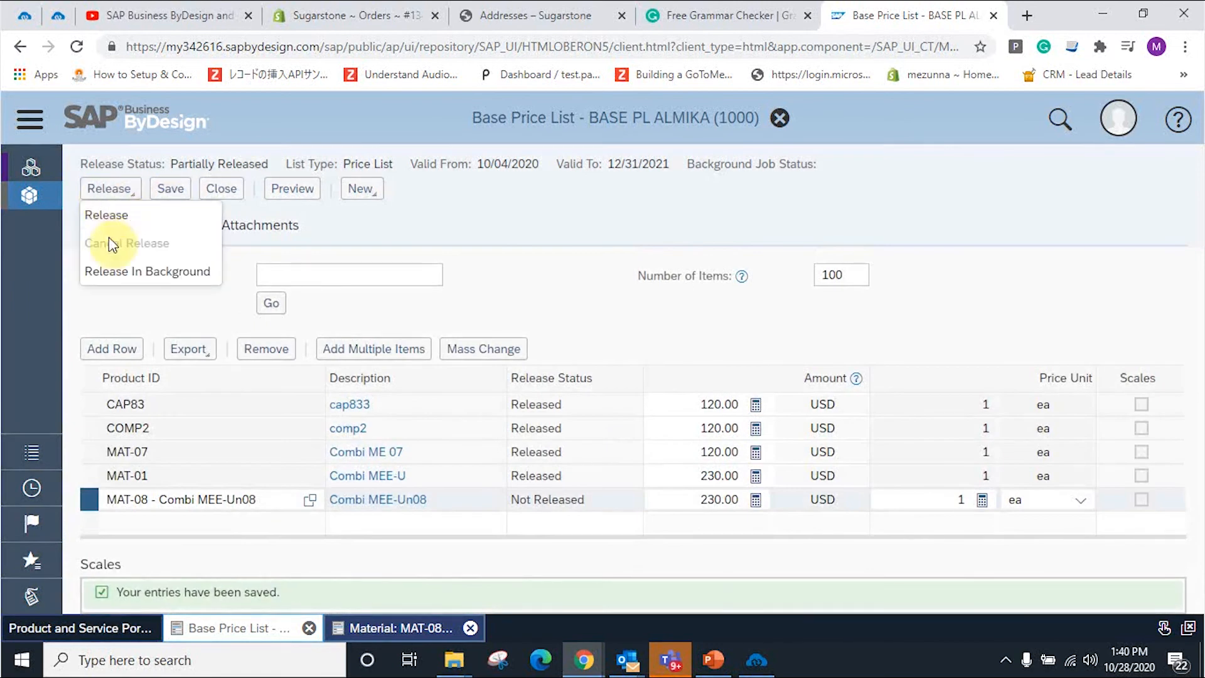
pyautogui.click(108, 223)
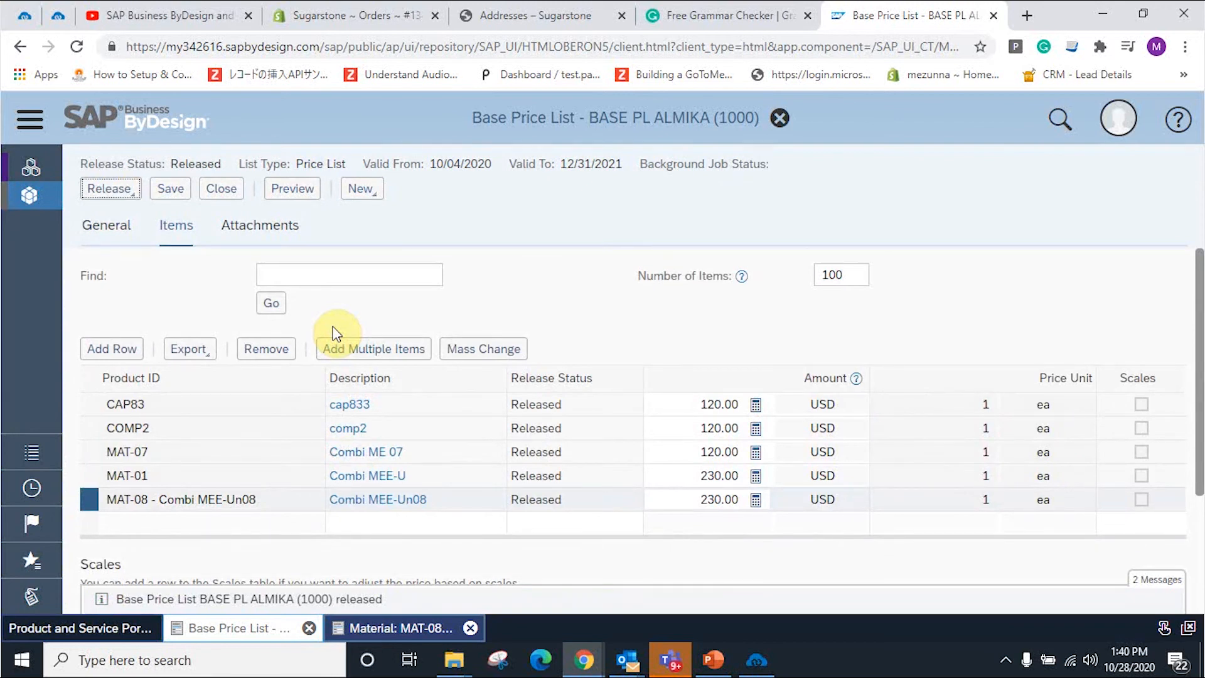
pyautogui.click(752, 653)
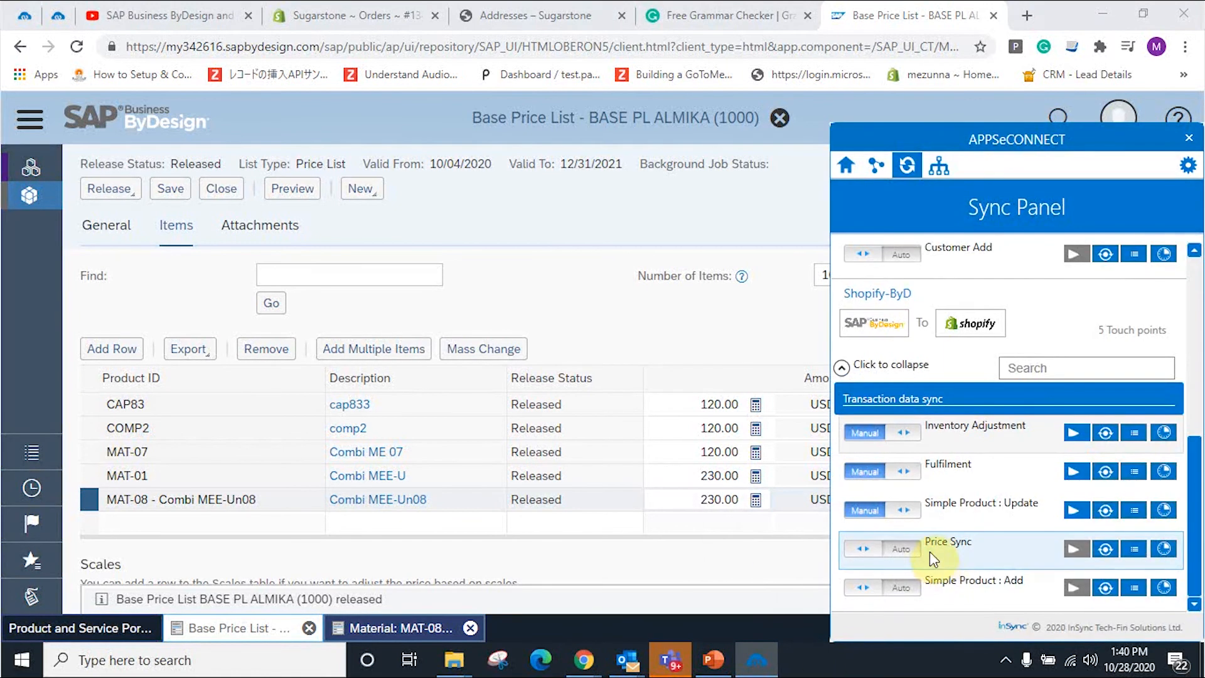
pyautogui.click(760, 565)
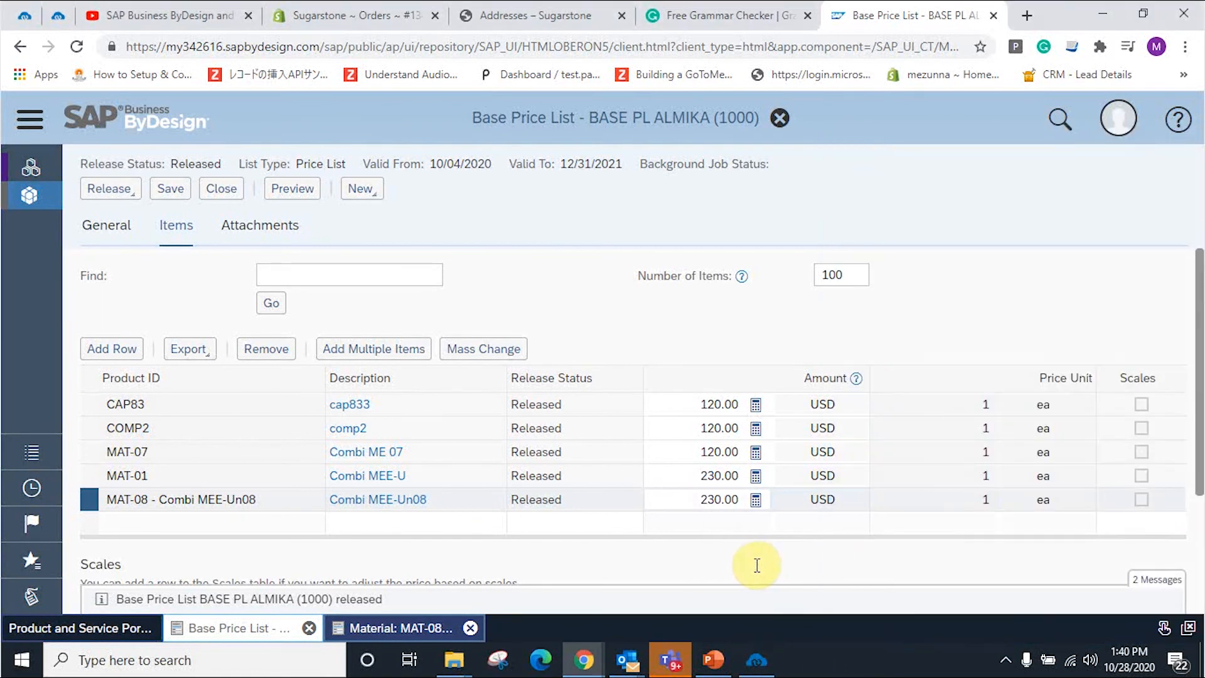
# Step: In the Sugarstone Shopify admin, go to Products and open Combi MEE-Un08
pyautogui.click(314, 10)
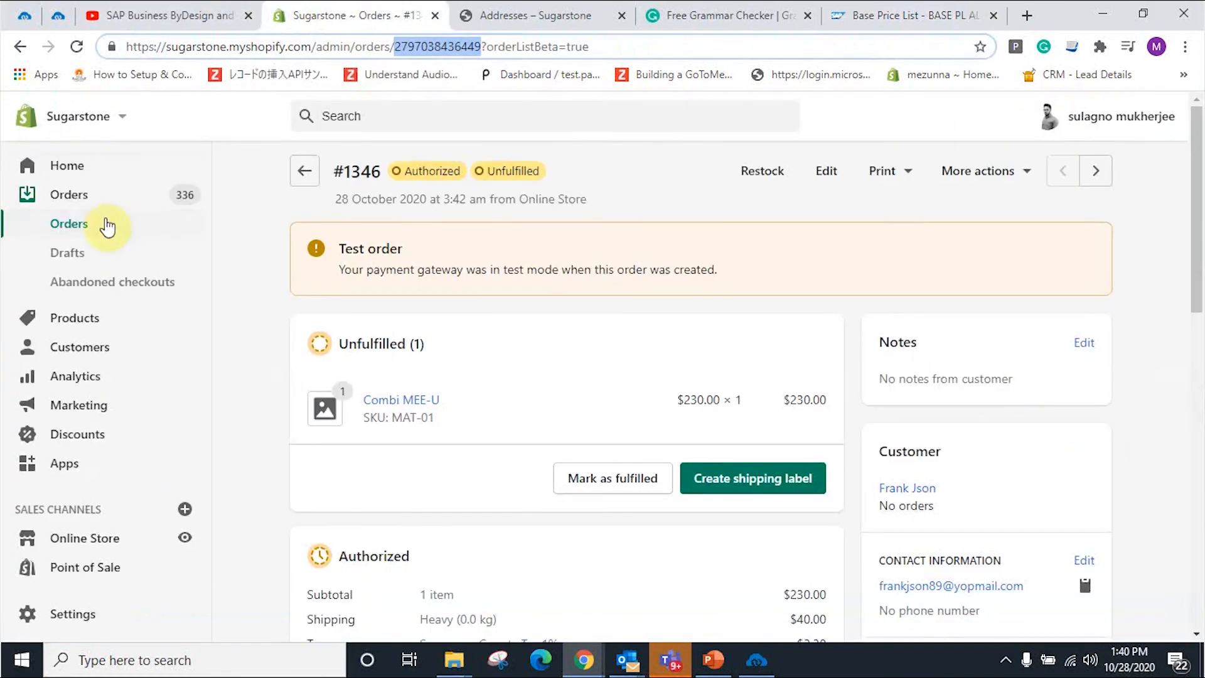
pyautogui.click(80, 317)
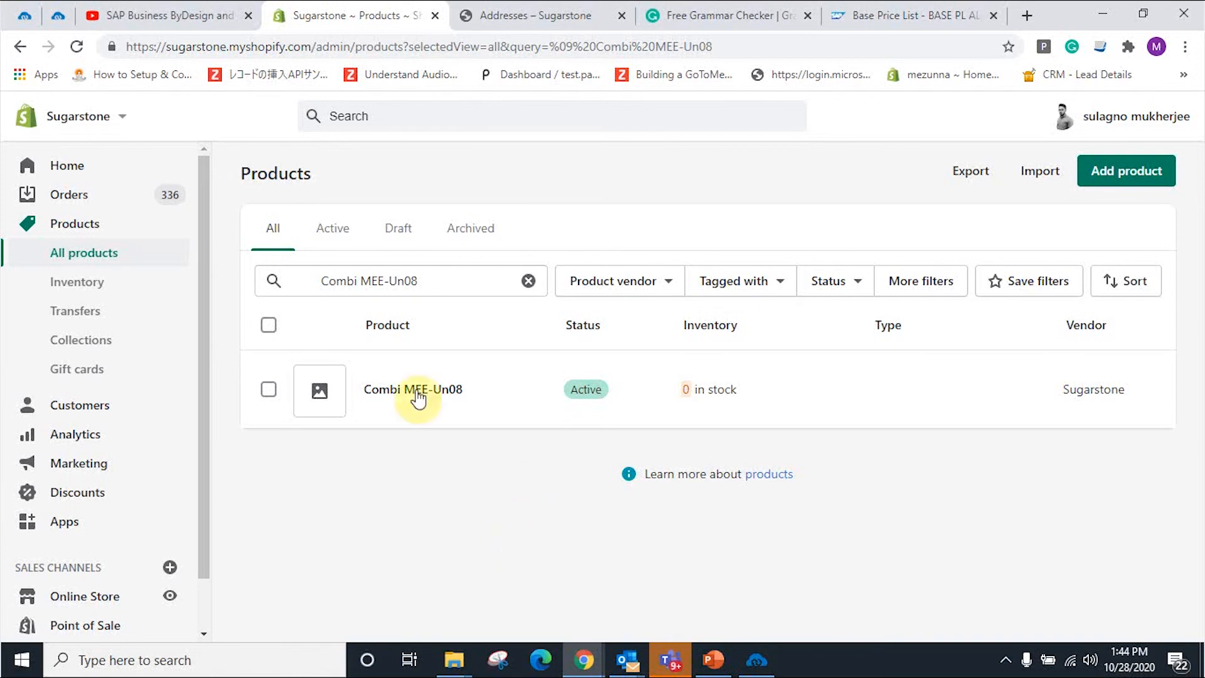
pyautogui.click(404, 394)
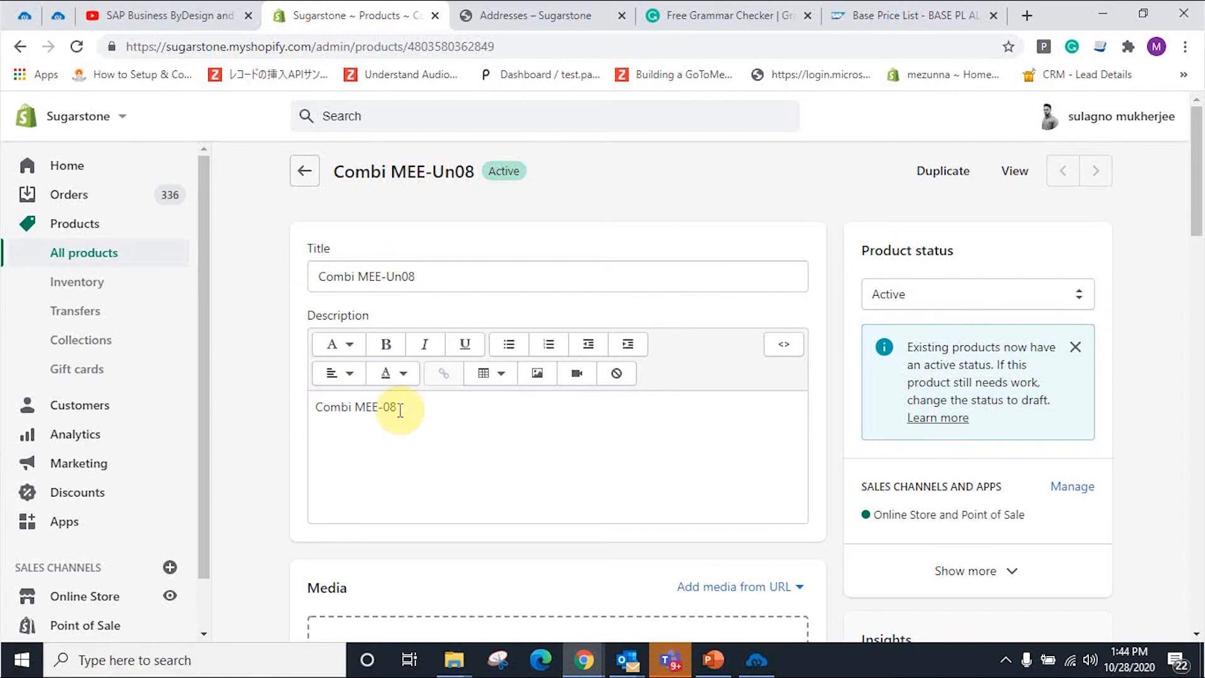
# Step: Check the CA$ 230.00 price and SKU MAT-08, then switch to the storefront Addresses page
pyautogui.scroll(-7, 400, 410)
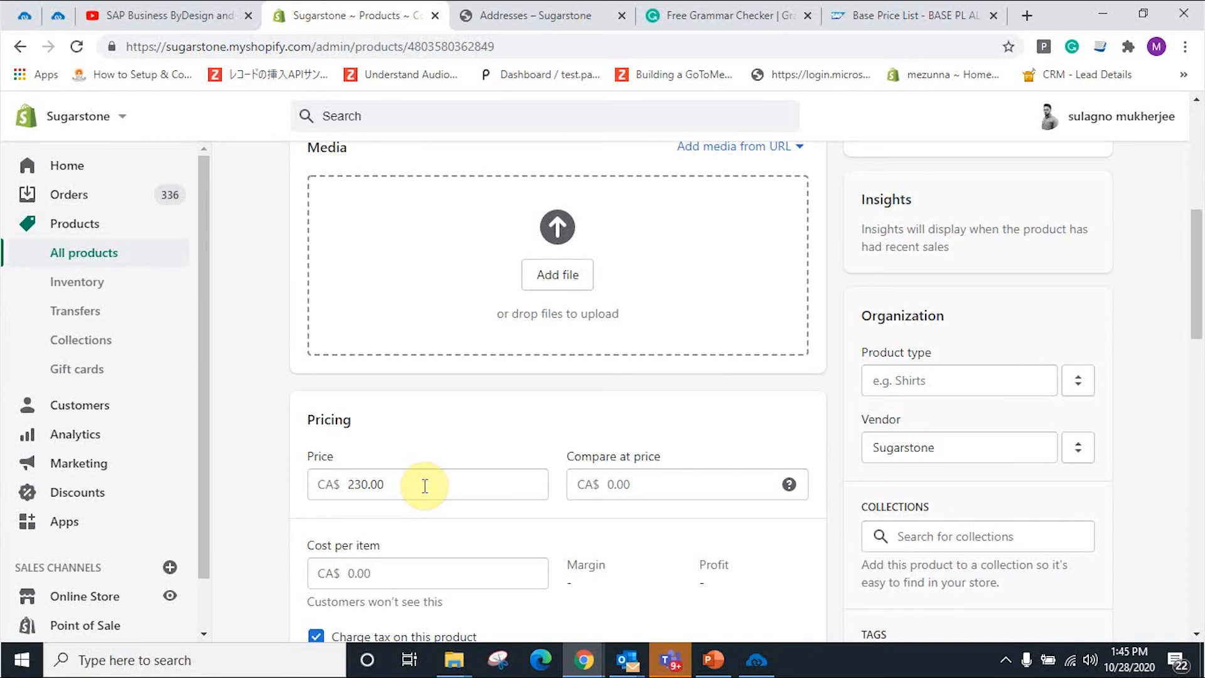
pyautogui.scroll(-7, 477, 487)
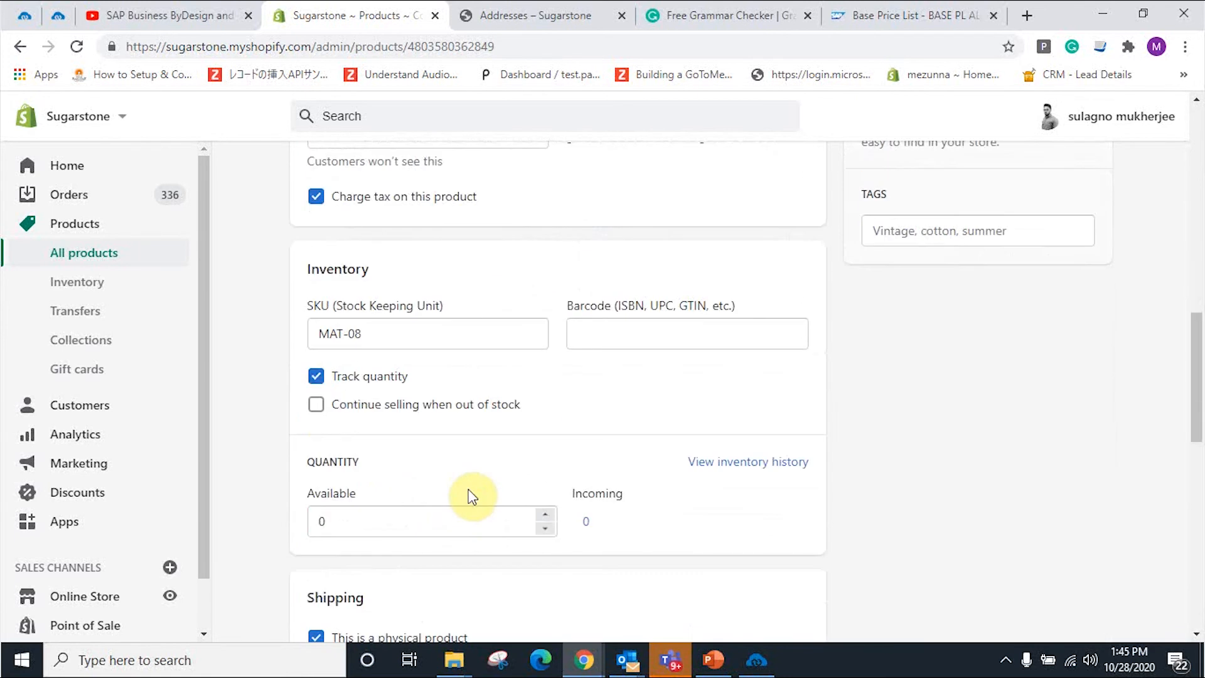
pyautogui.scroll(3, 472, 496)
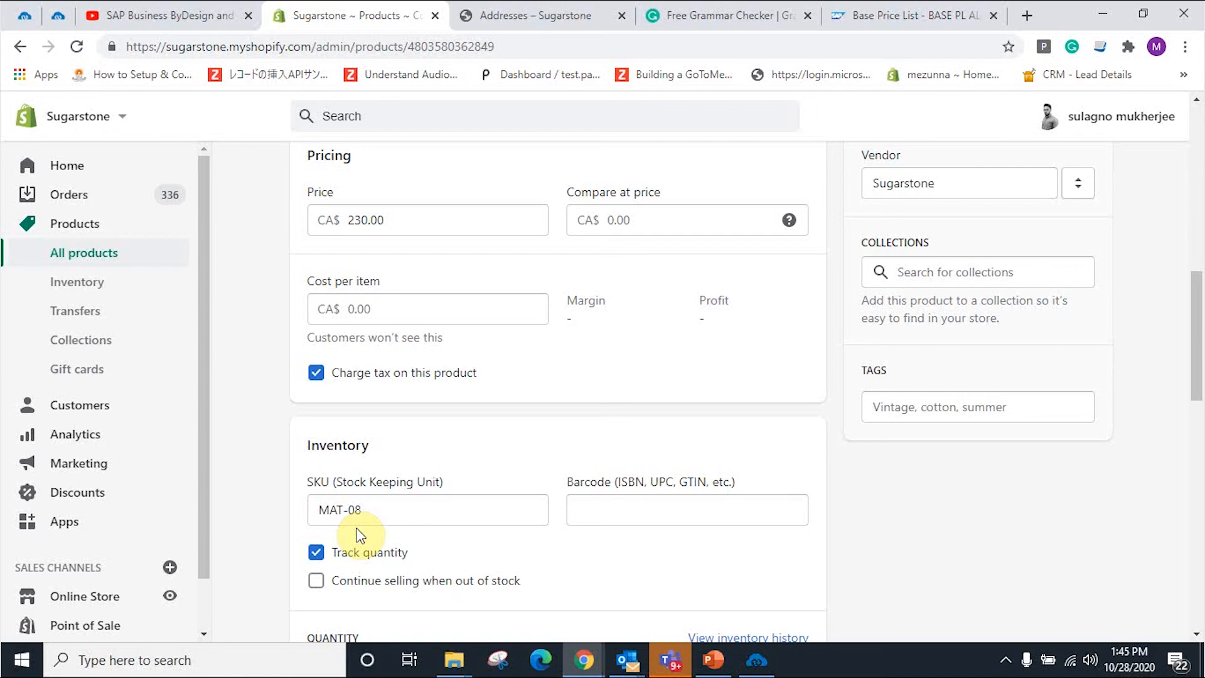
pyautogui.click(503, 13)
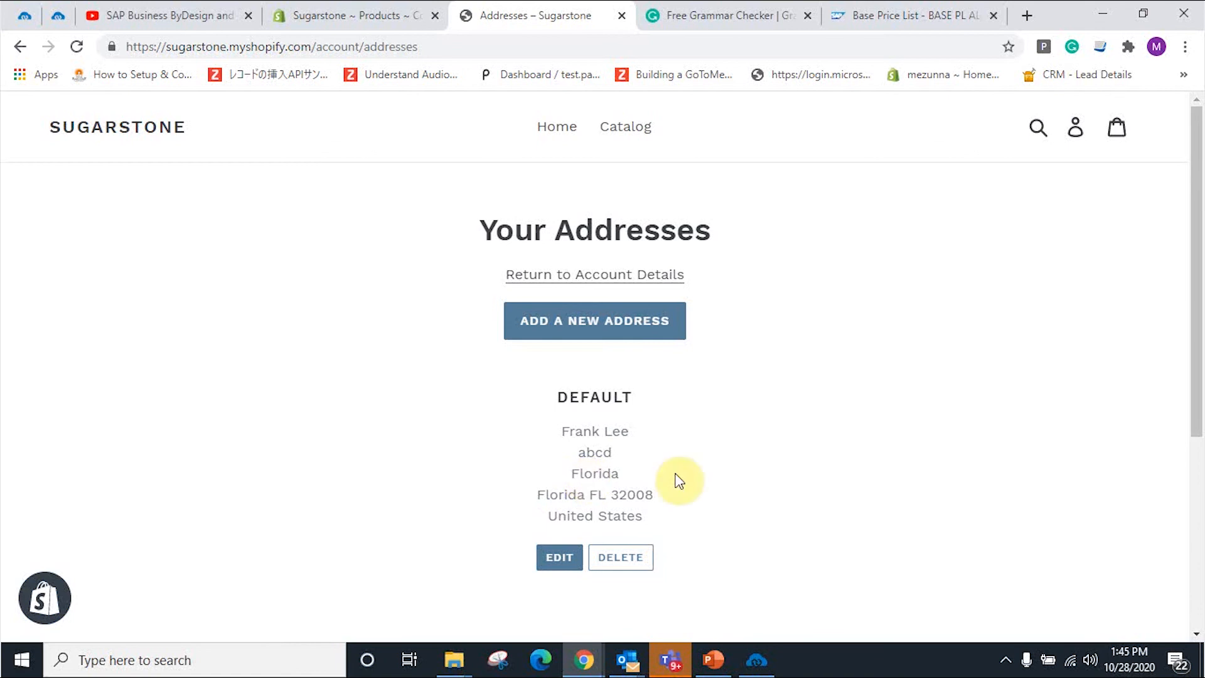
# Step: Search the storefront for MAT-01, add Combi MEE-U to the cart, and check out
pyautogui.click(1039, 128)
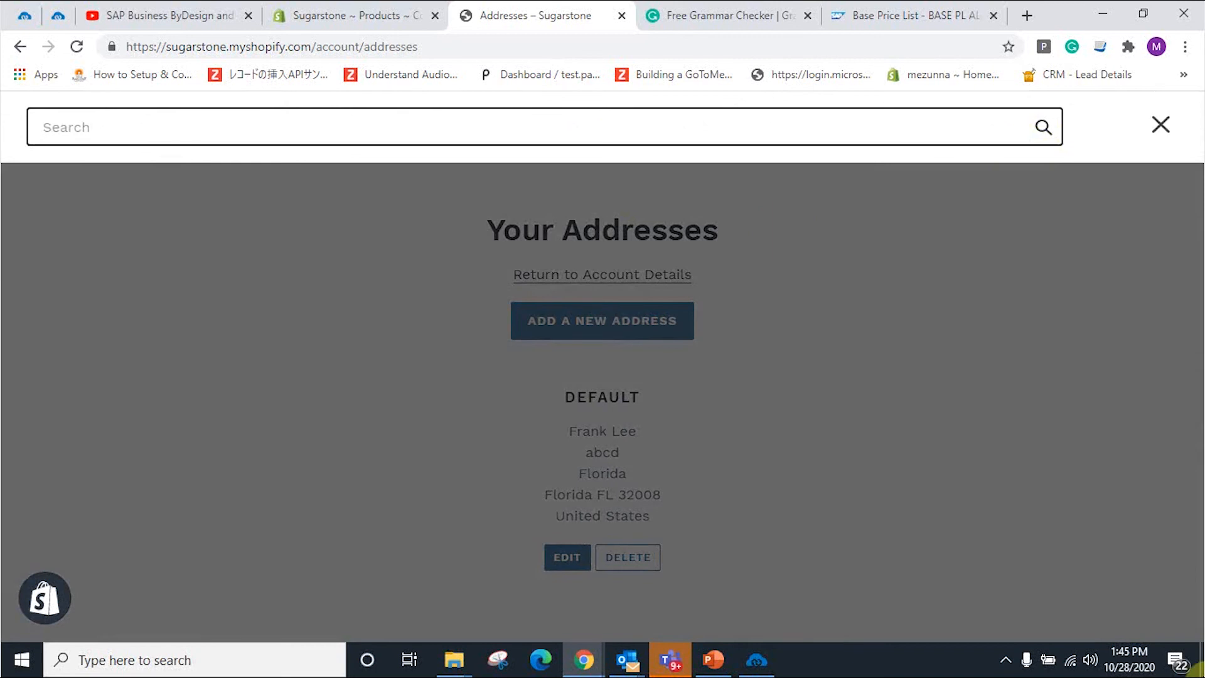
pyautogui.write('MA')
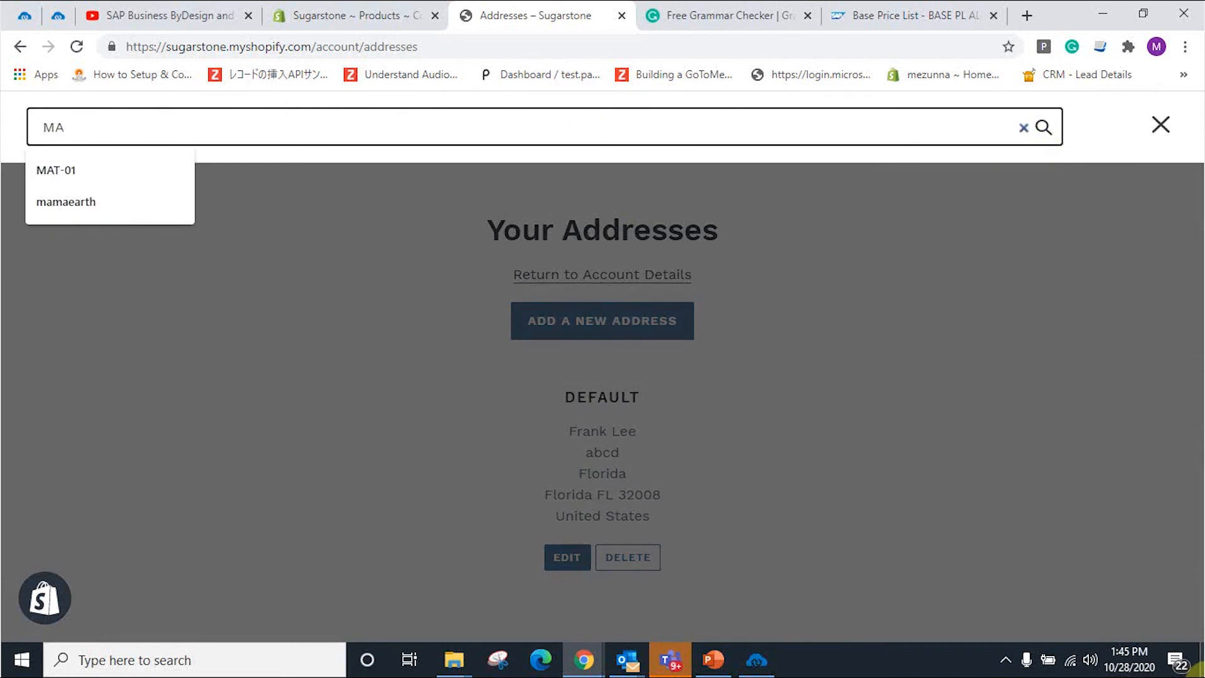
pyautogui.write('t-01')
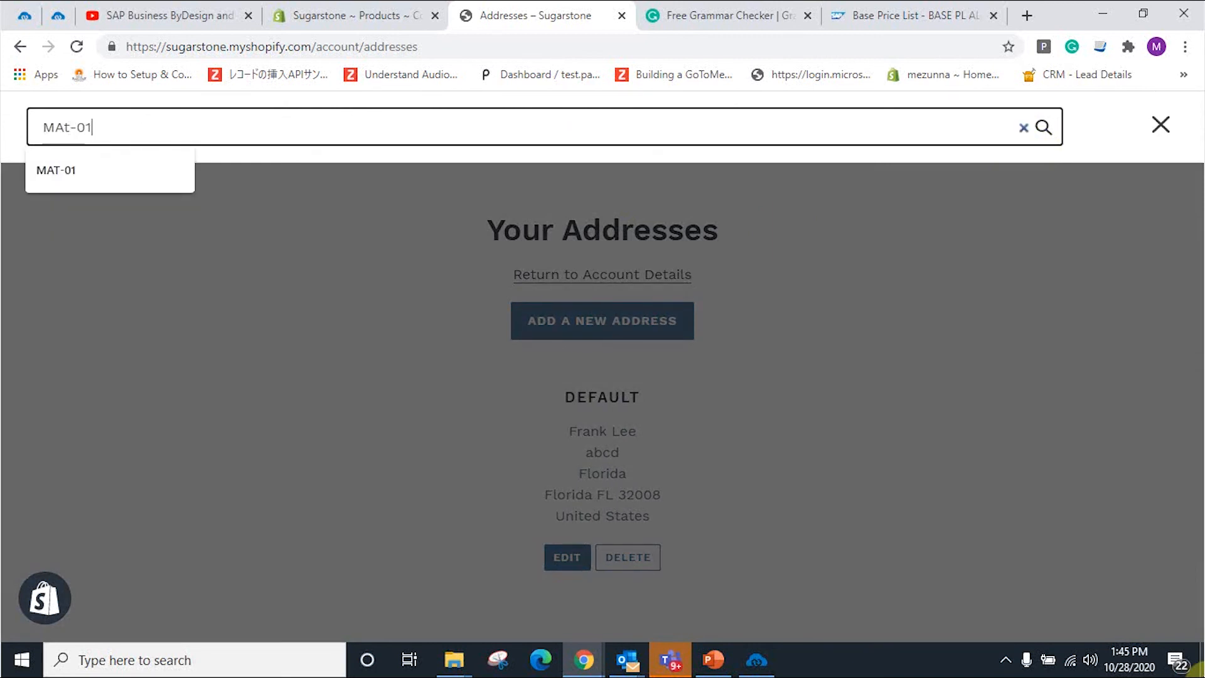
pyautogui.press('Return')
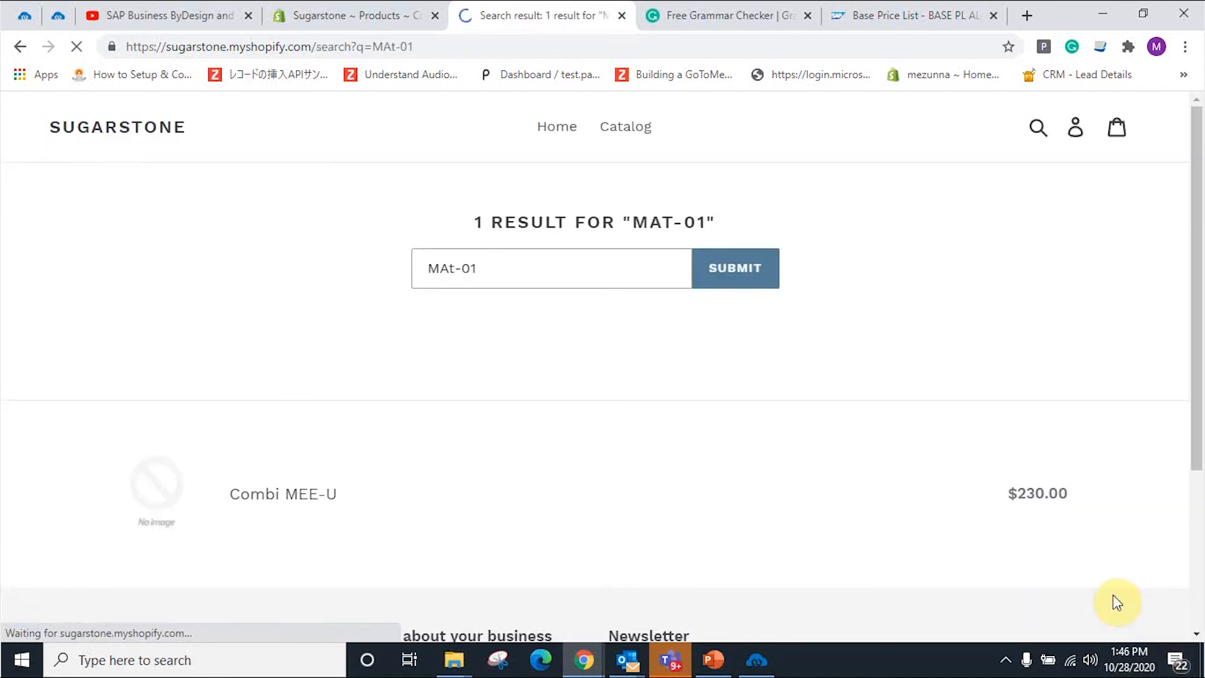
pyautogui.click(312, 496)
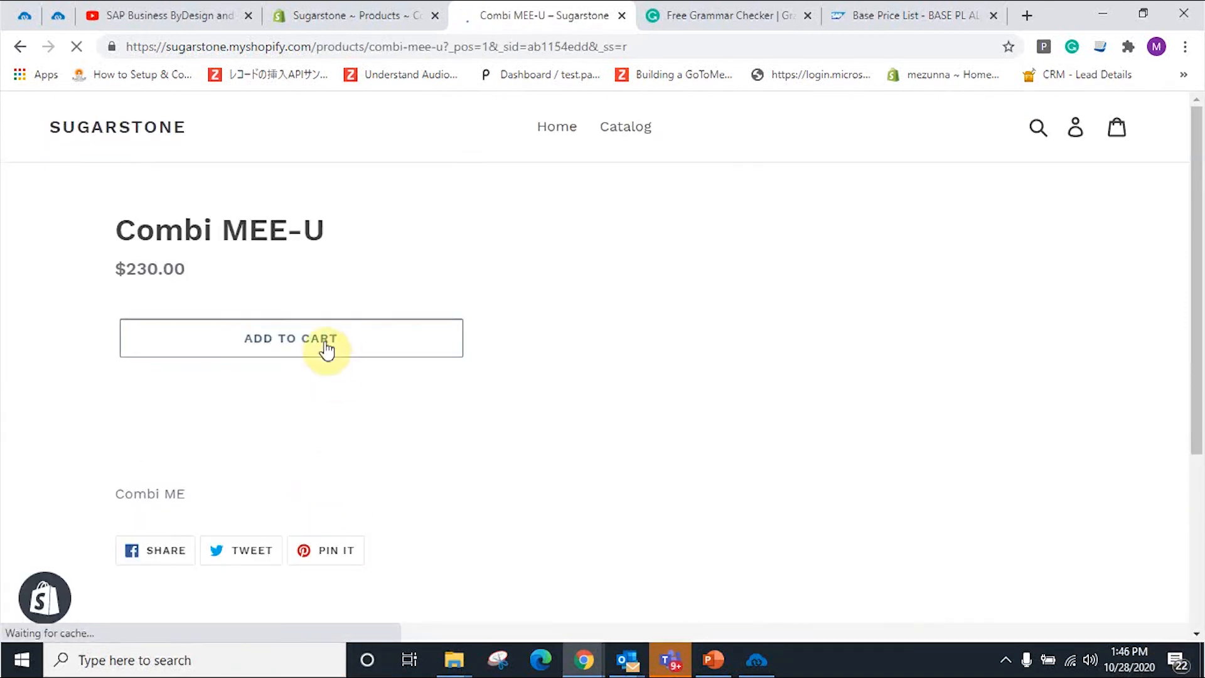
pyautogui.click(317, 342)
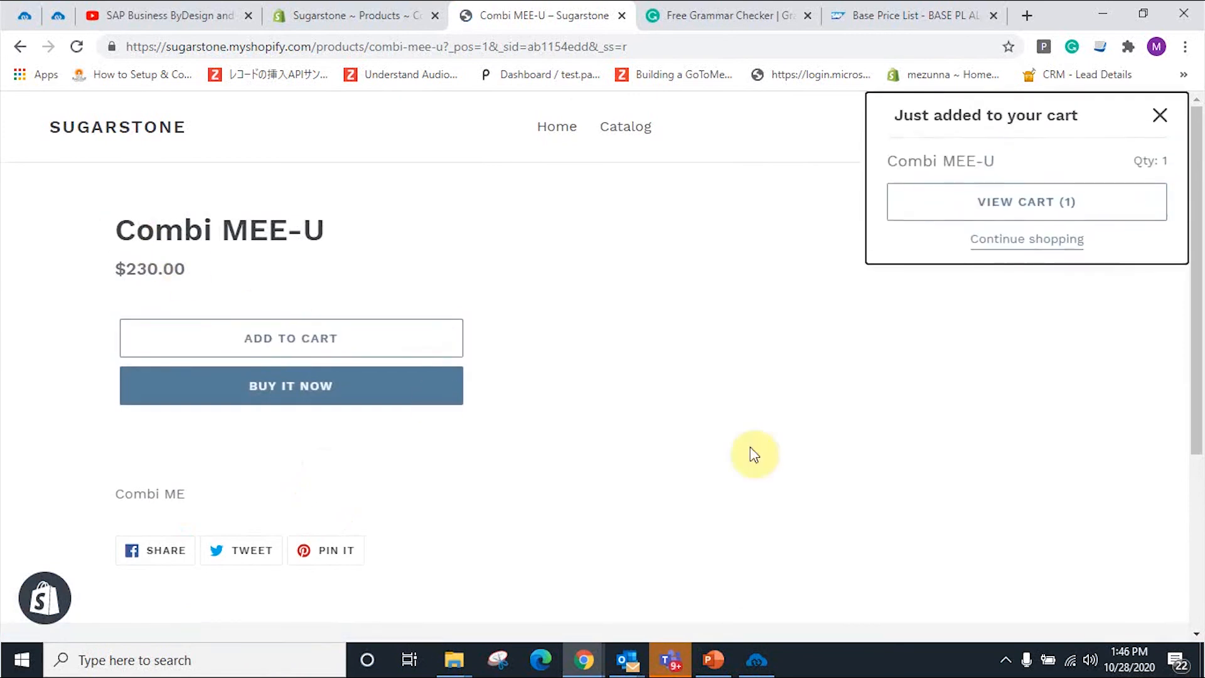
pyautogui.click(1088, 211)
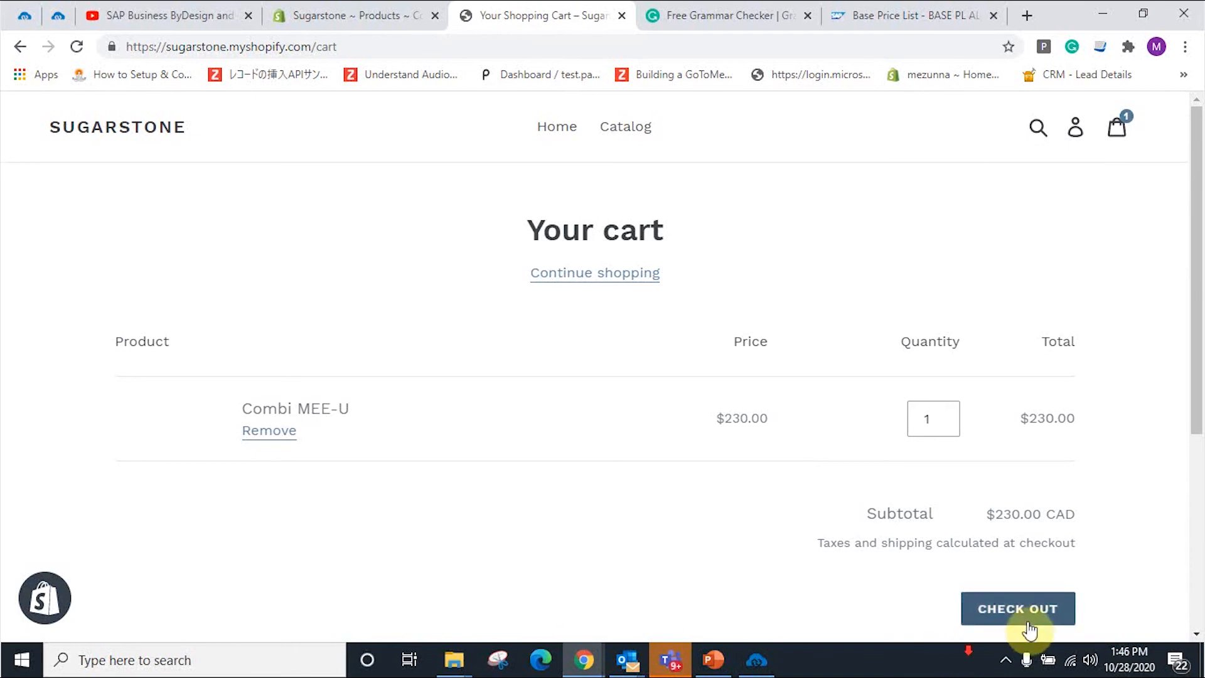
pyautogui.click(1028, 626)
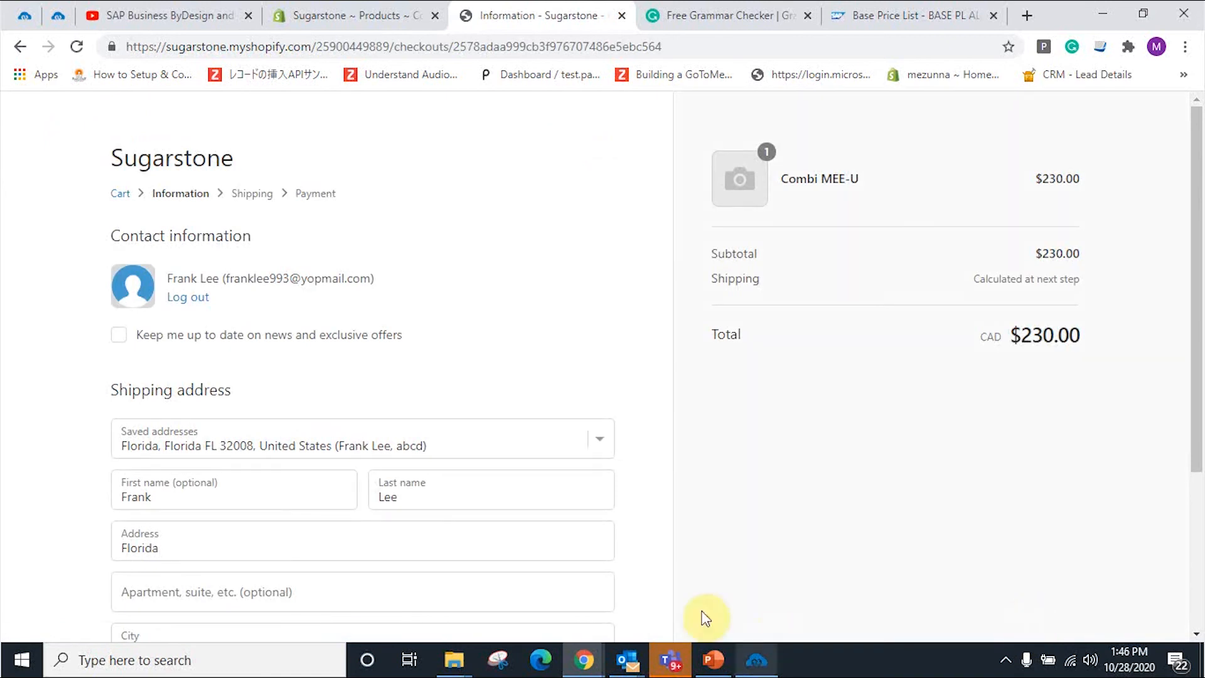
# Step: Continue past the saved address and Heavy $40.00 shipping to the payment step
pyautogui.scroll(-4, 351, 295)
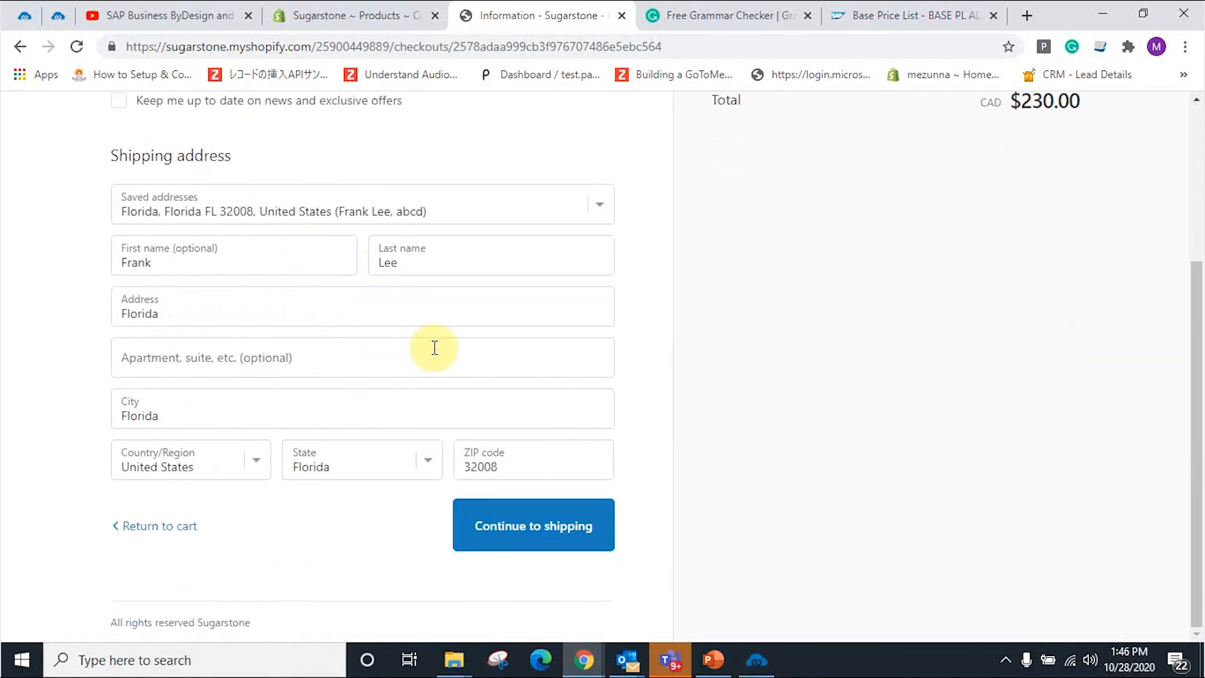
pyautogui.click(552, 535)
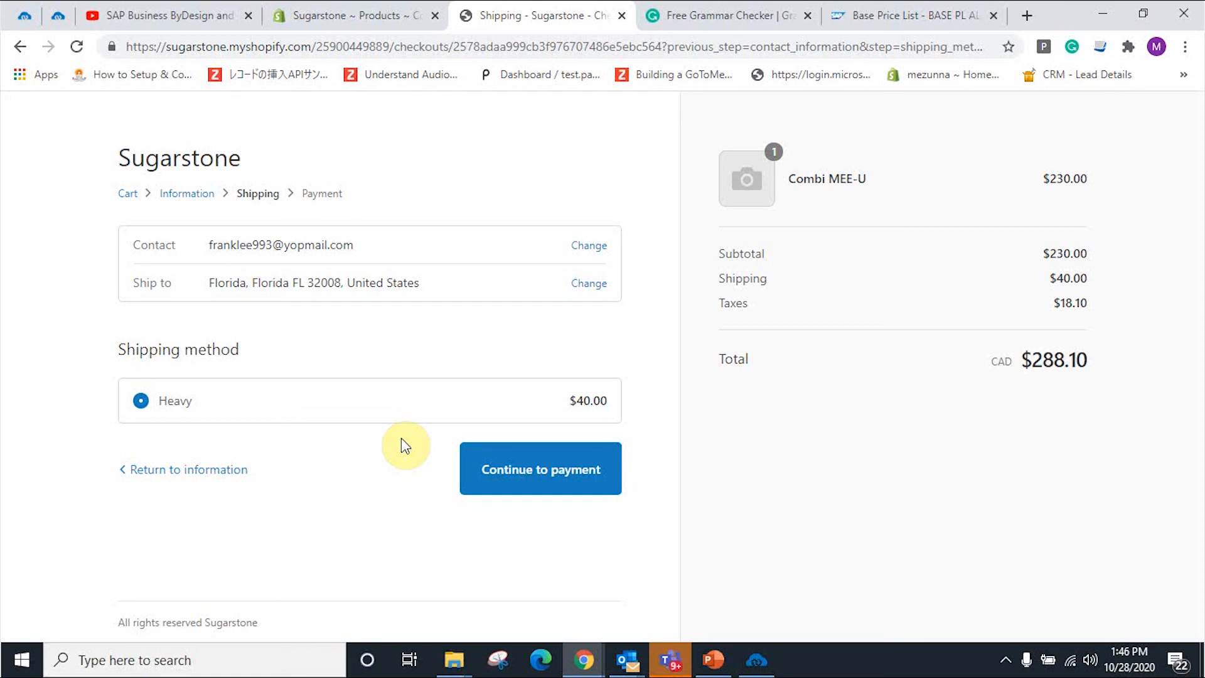
pyautogui.click(520, 471)
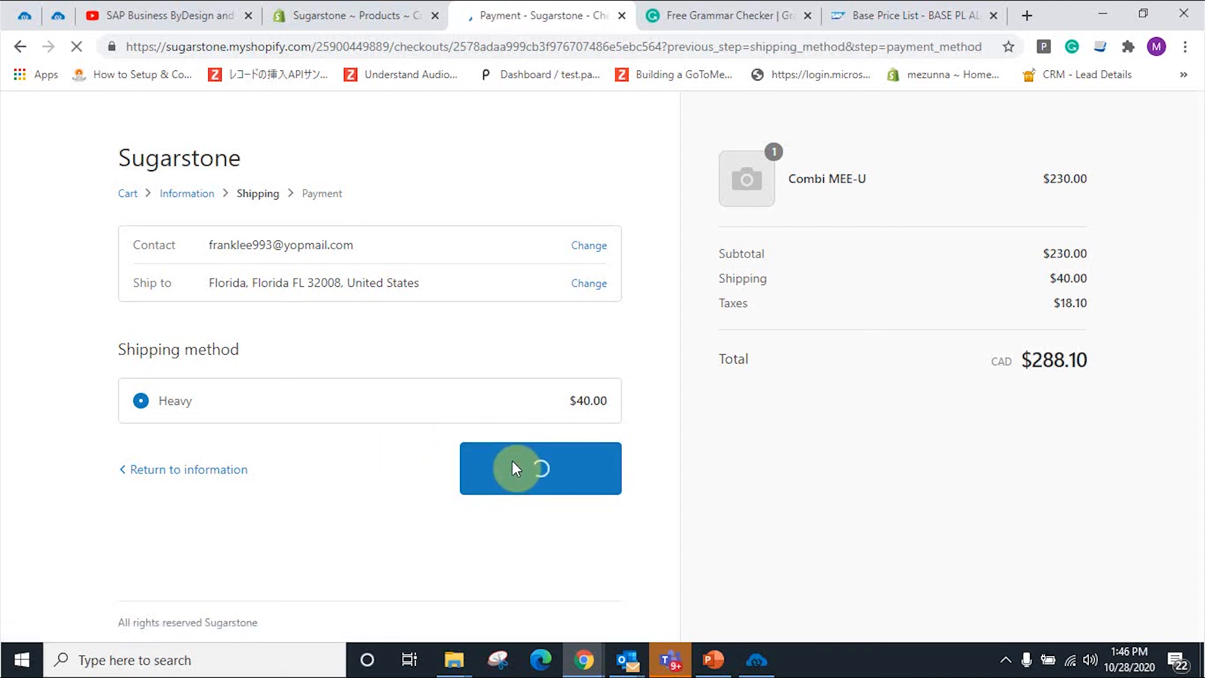
pyautogui.scroll(-2, 350, 517)
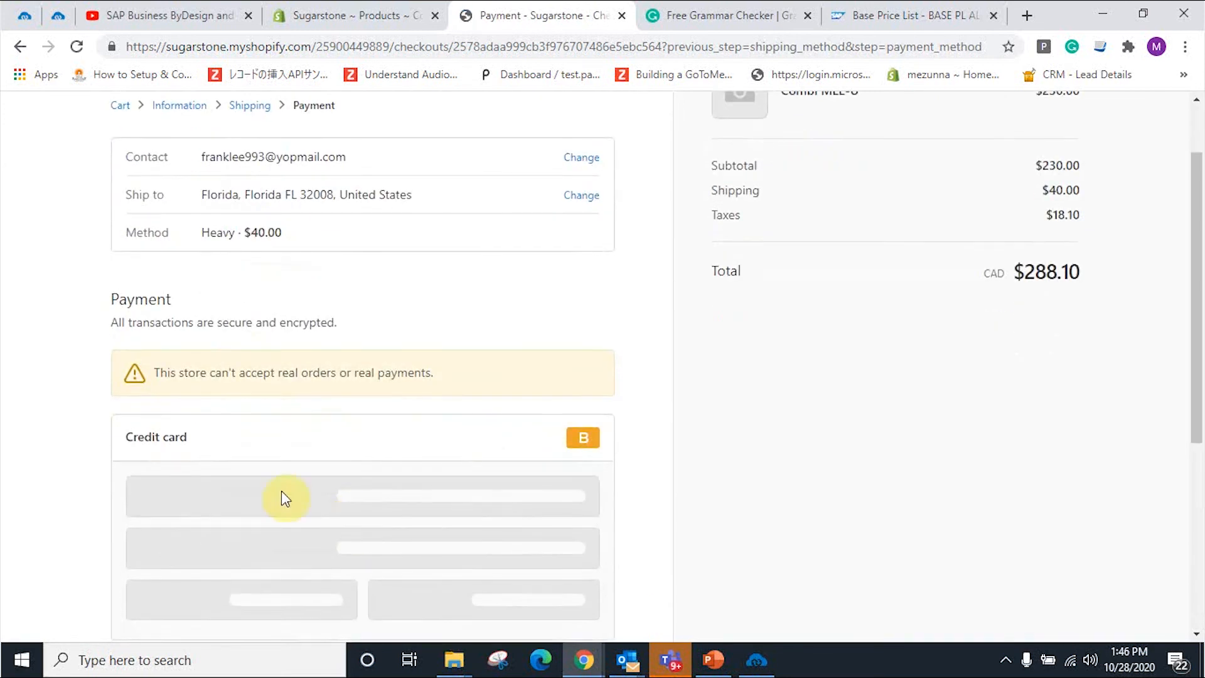
# Step: Enter the test card with the cardholder's name, expiry 10 / 29 and security code, then pay
pyautogui.click(281, 492)
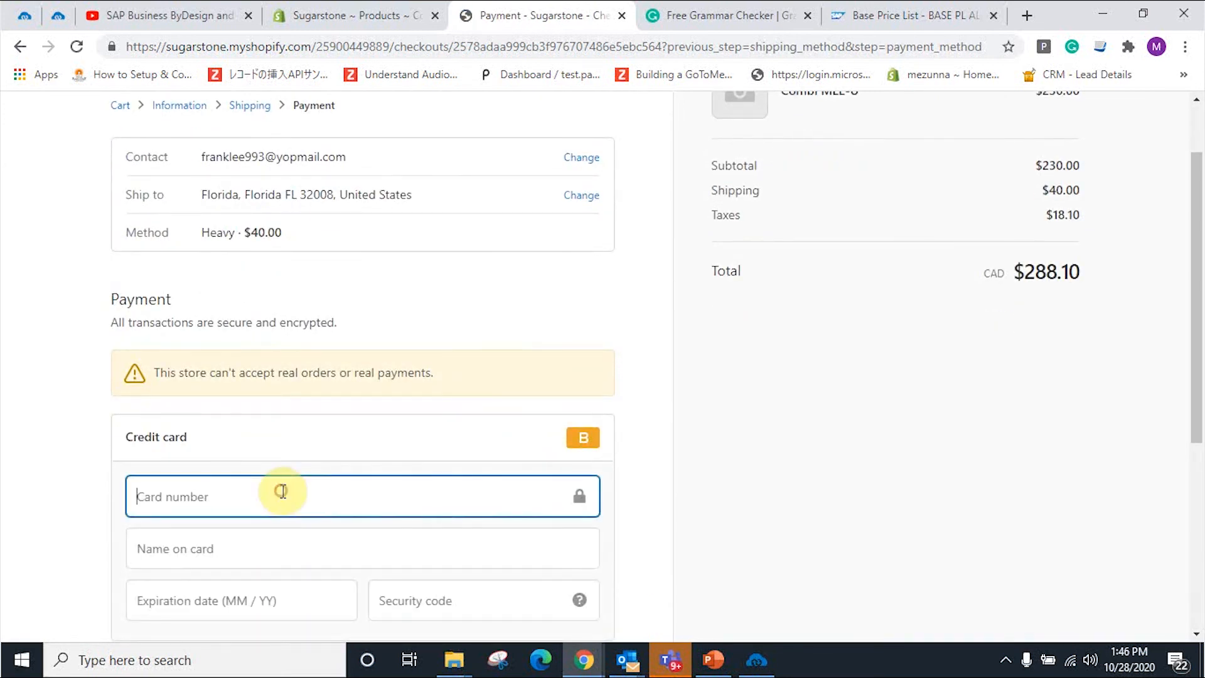
pyautogui.click(289, 549)
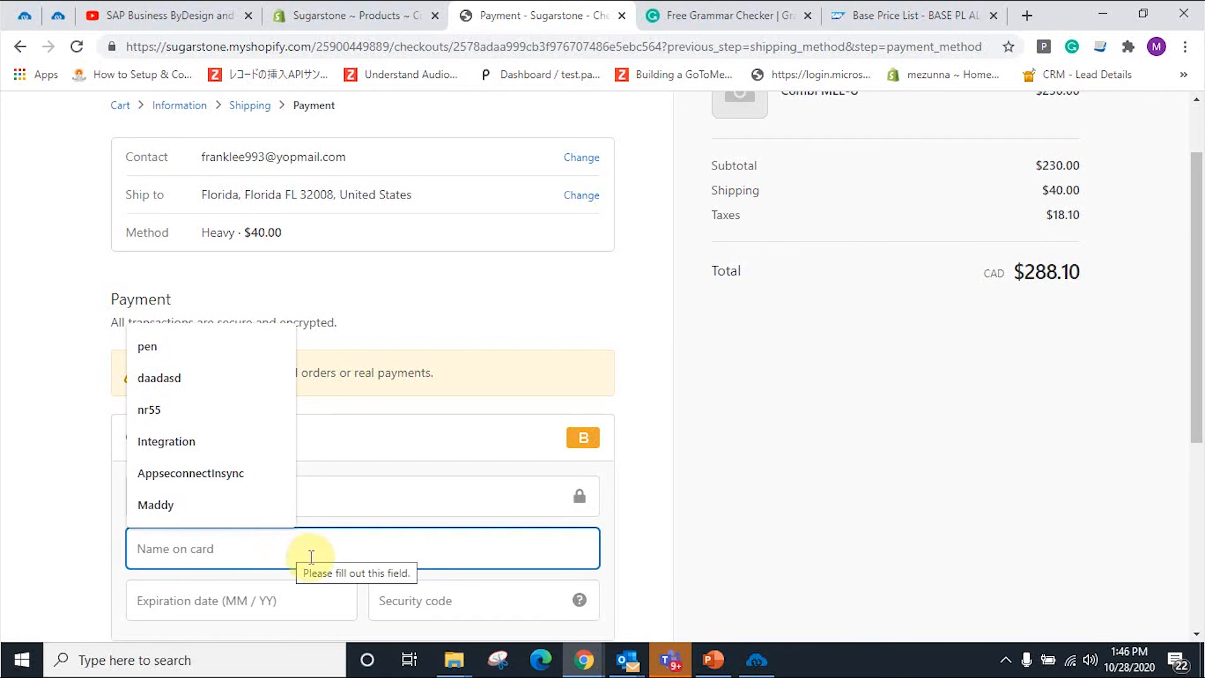
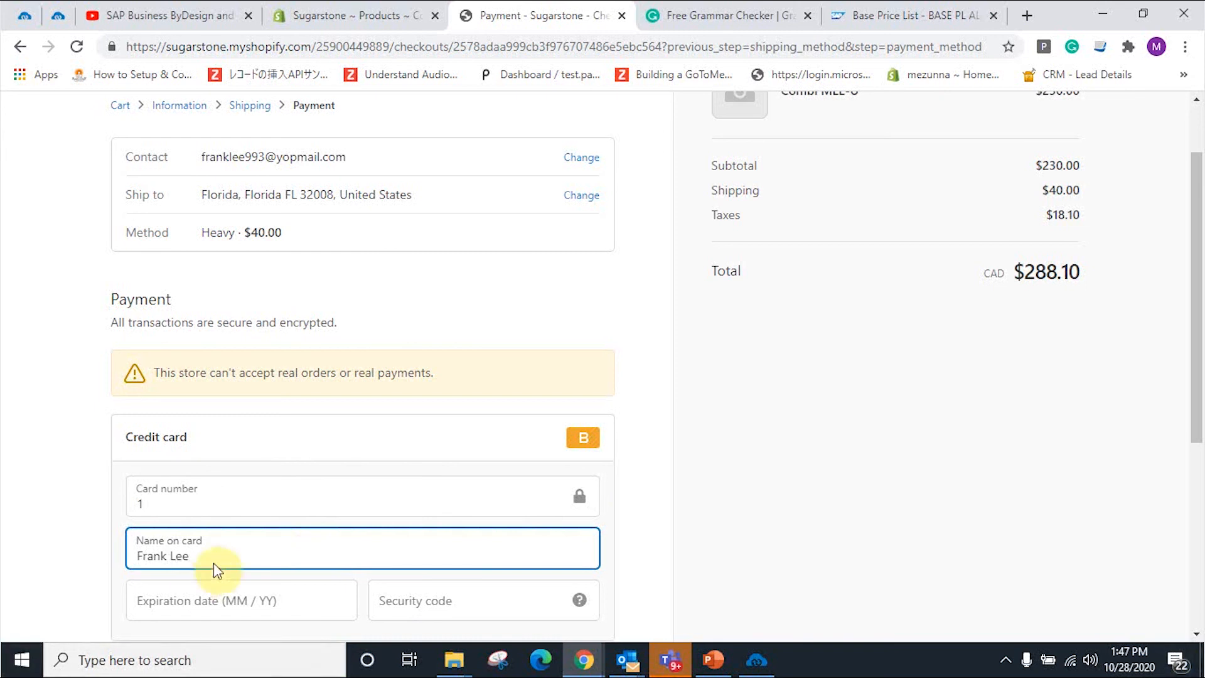
pyautogui.scroll(-1, 188, 586)
pyautogui.click(219, 519)
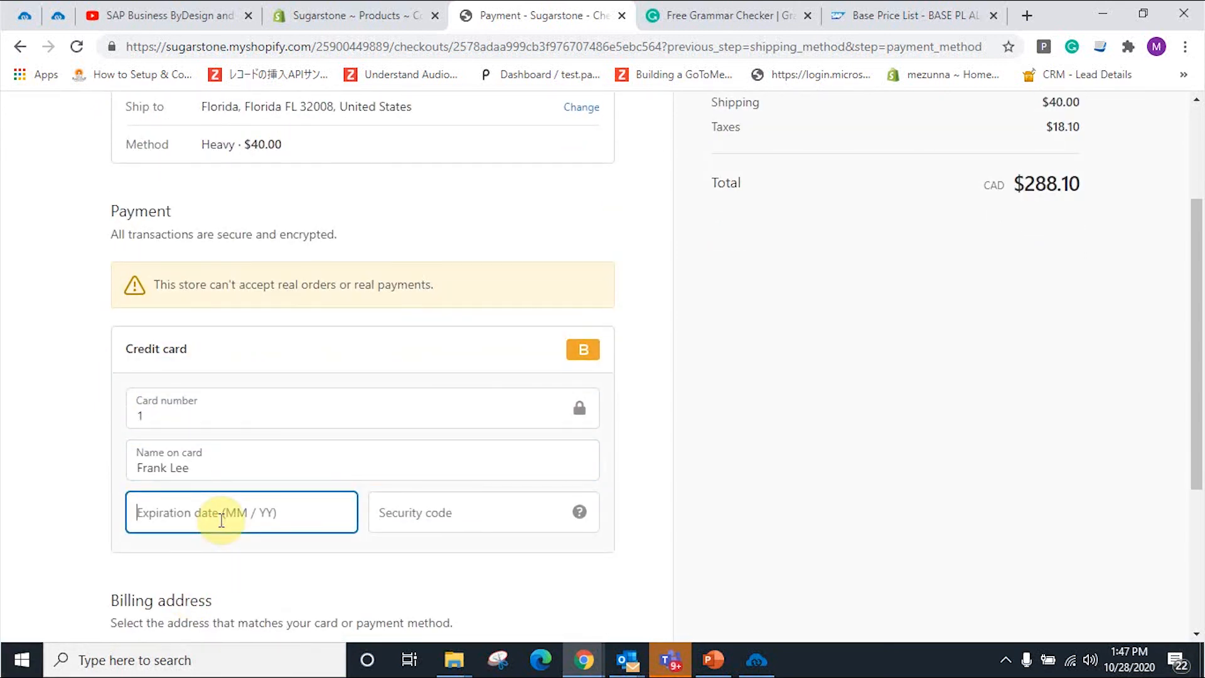
pyautogui.write('10 / 29')
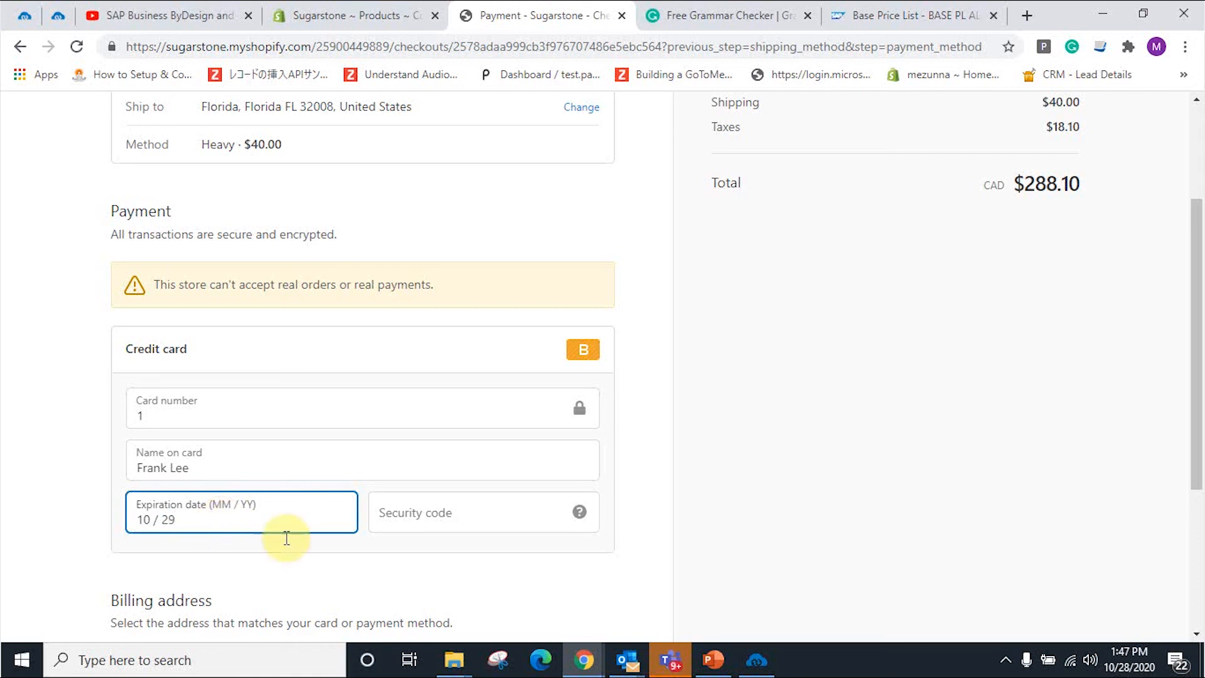
pyautogui.click(430, 505)
pyautogui.write('100')
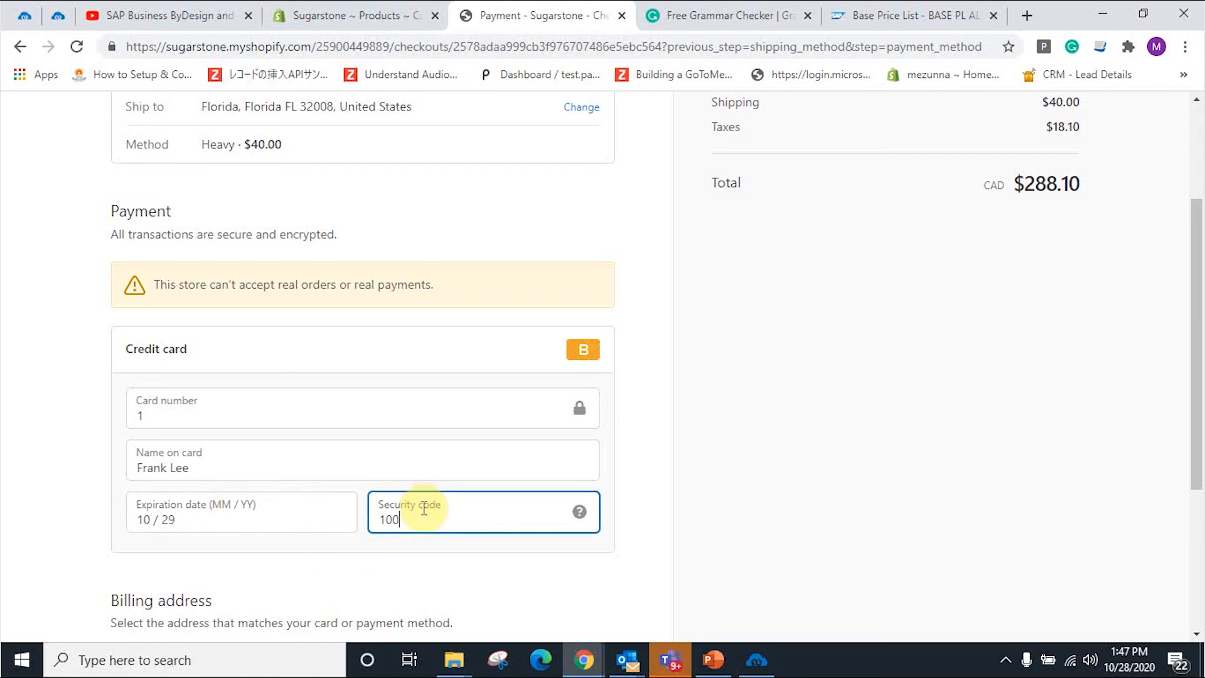
pyautogui.scroll(-4, 358, 572)
pyautogui.click(577, 539)
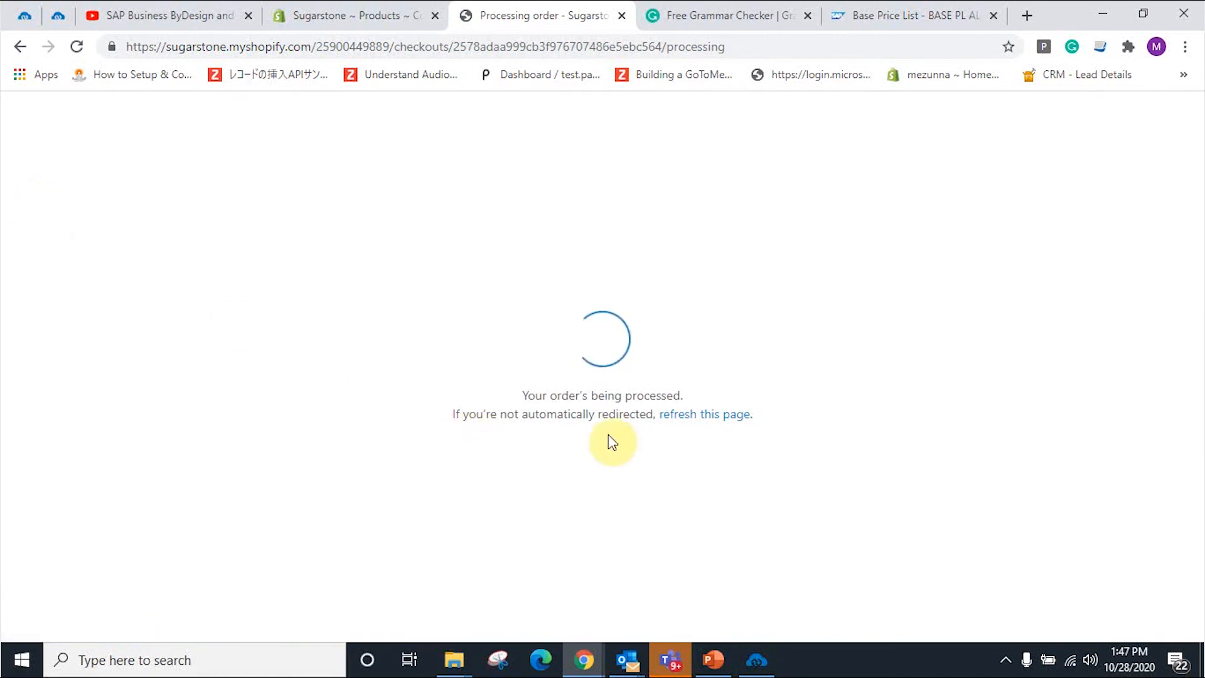
# Step: Run the APPSeCONNECT Sales Order Add sync, then return to the BASE PL ALMIKA price list
pyautogui.moveTo(771, 670)
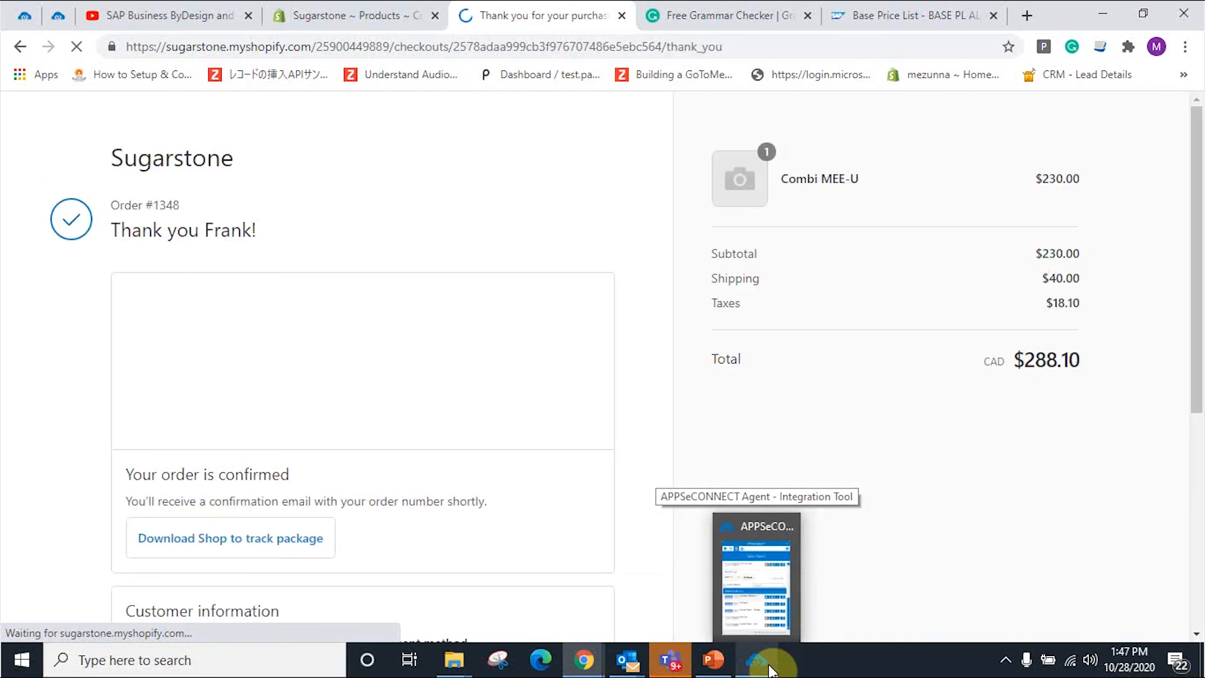
pyautogui.click(771, 669)
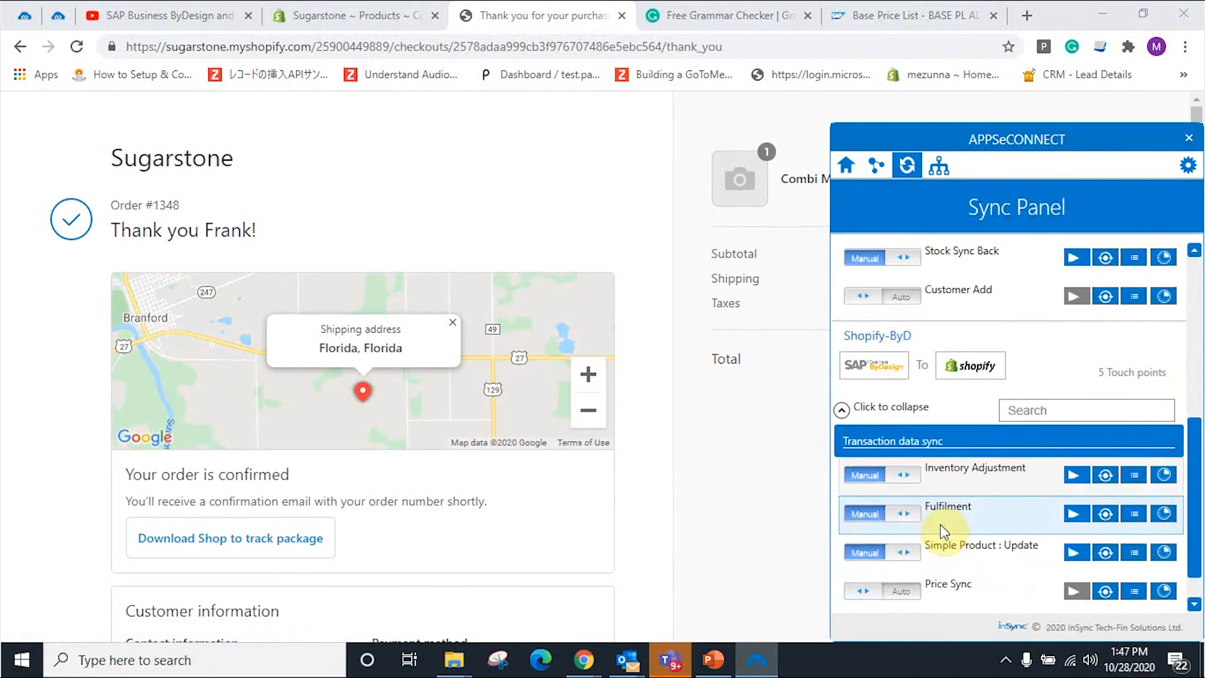
pyautogui.scroll(5, 941, 524)
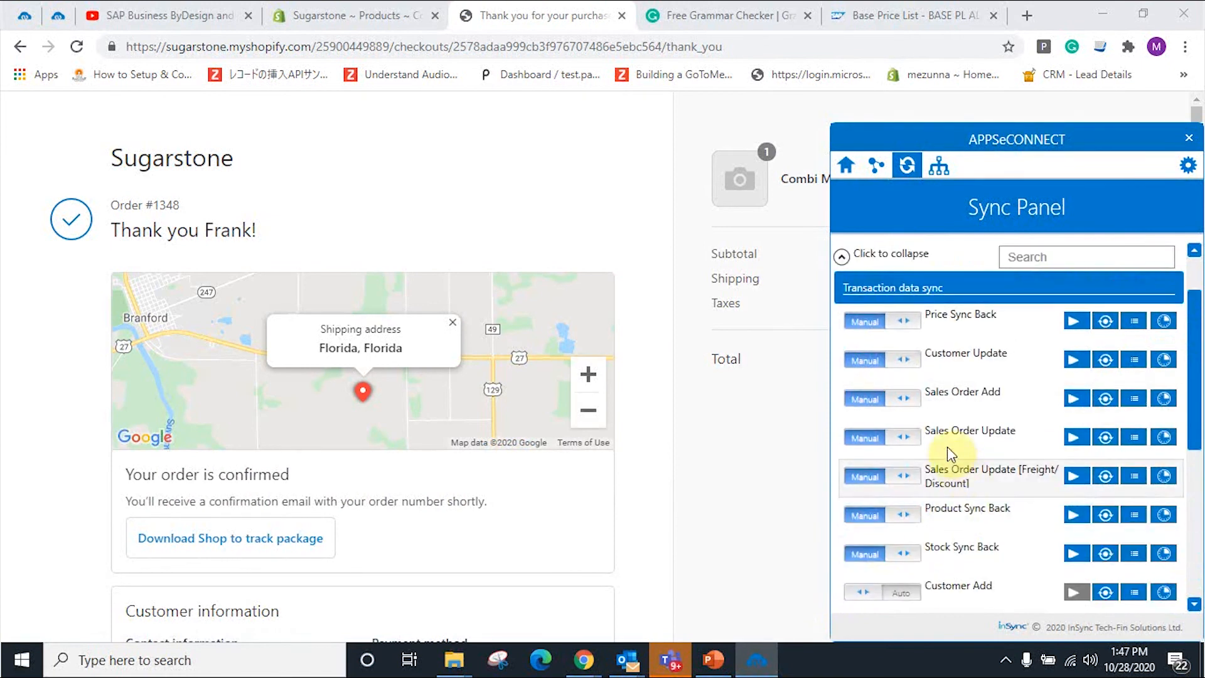
pyautogui.click(1077, 398)
pyautogui.click(762, 494)
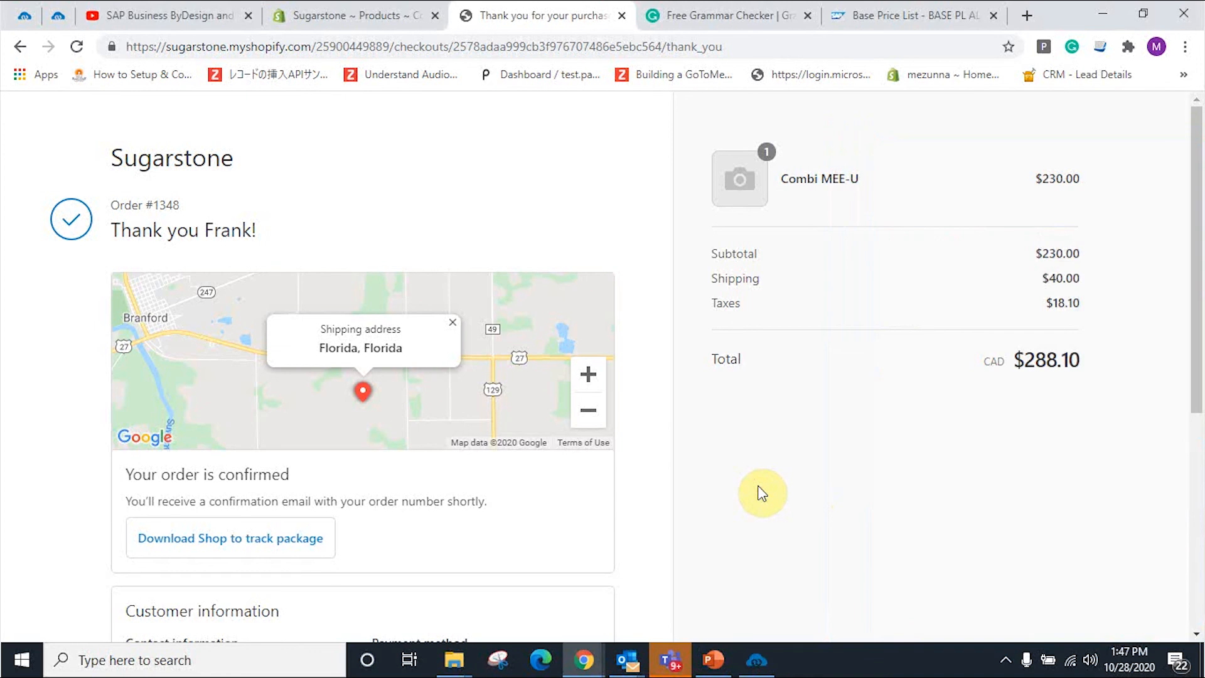
pyautogui.click(907, 21)
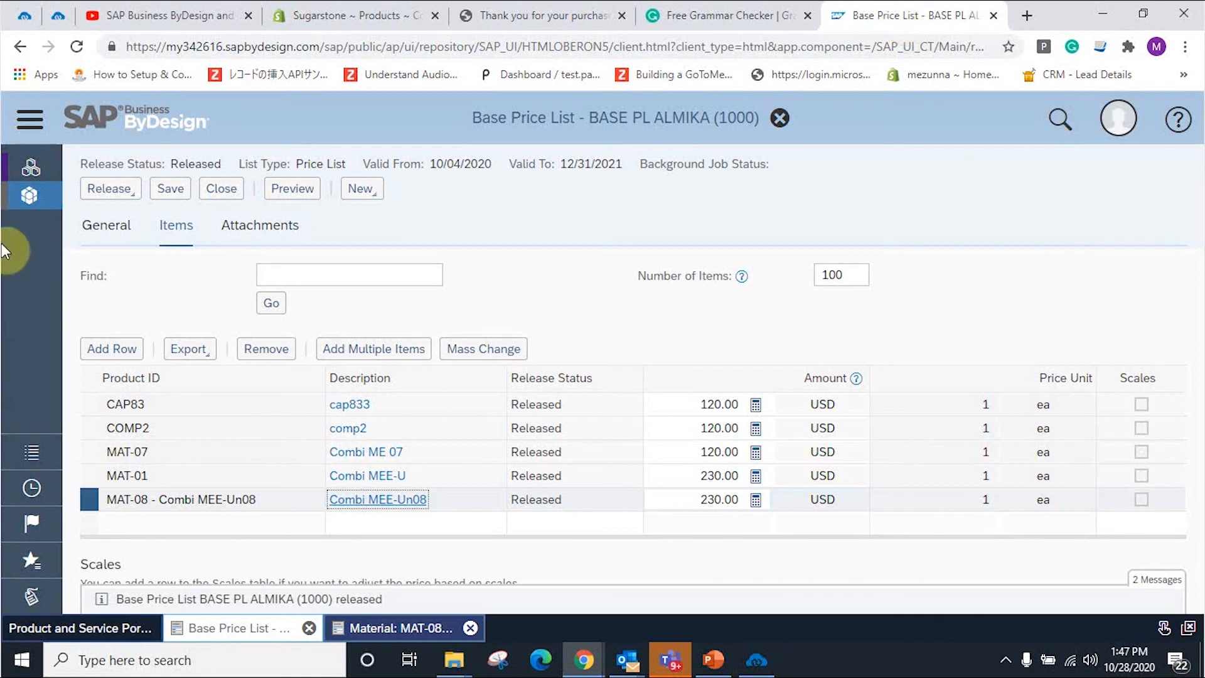
# Step: Find Sales Orders via a 'Sale' search and run the query listing all orders, newest 3391 first
pyautogui.click(28, 120)
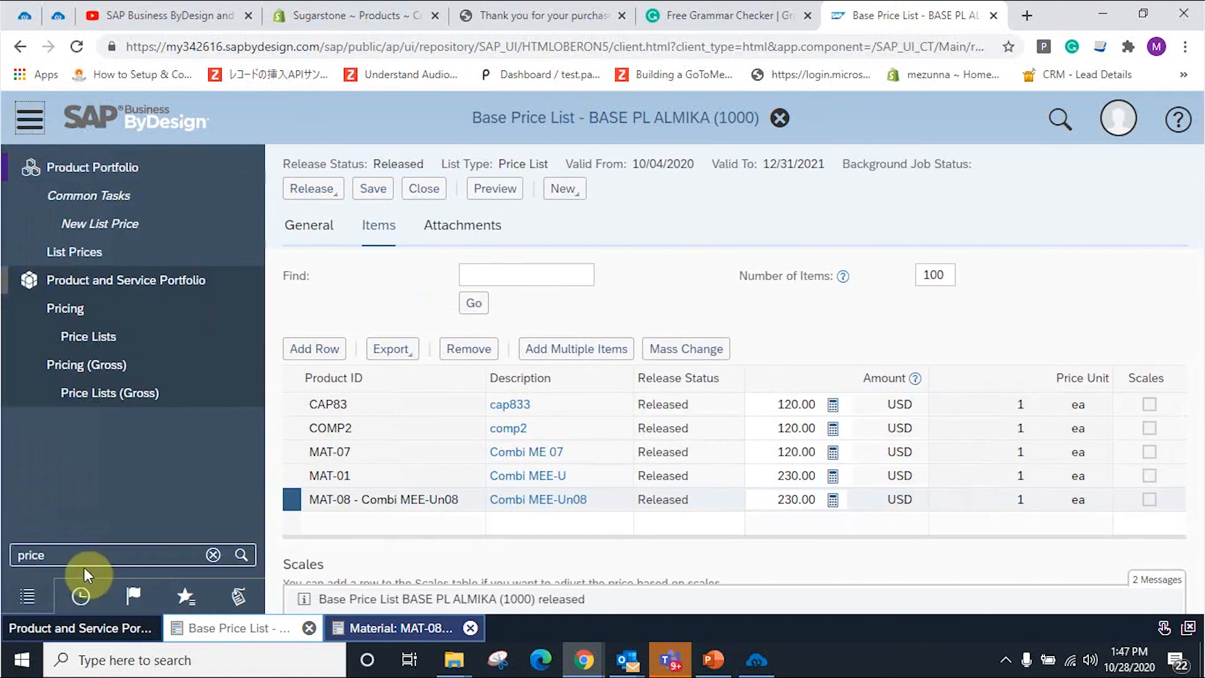
pyautogui.moveTo(85, 557); pyautogui.dragTo(13, 566)
pyautogui.press('BackSpace')
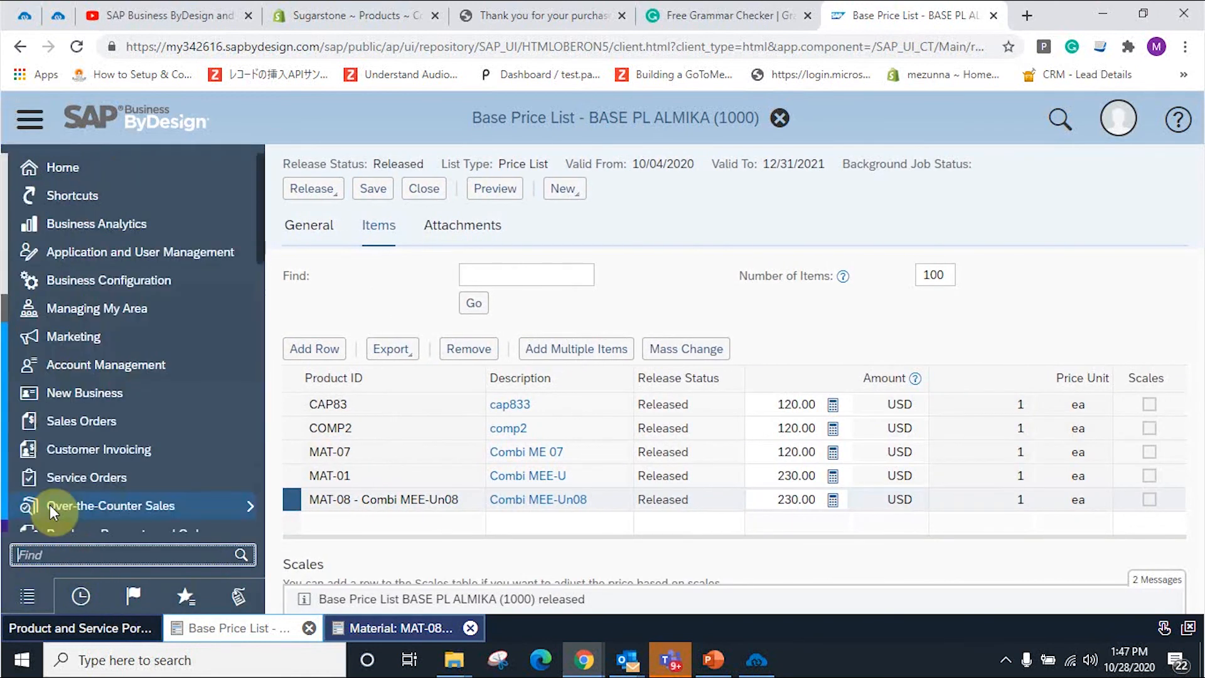
pyautogui.write('Sale')
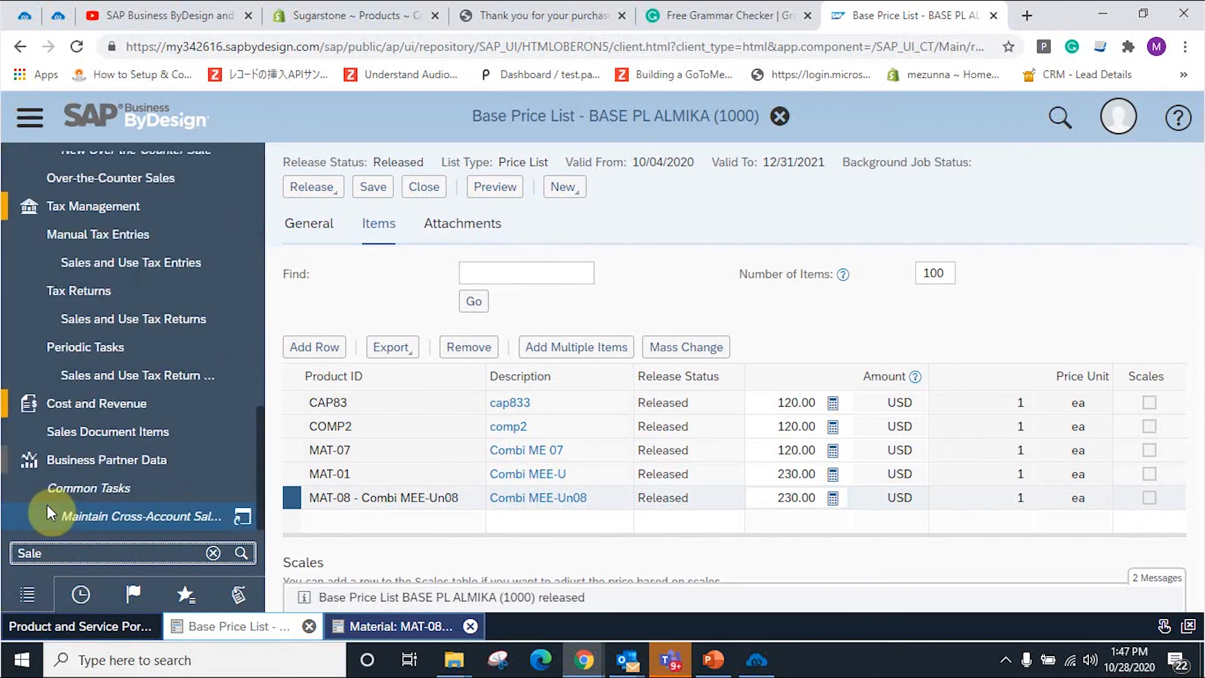
pyautogui.scroll(5, 134, 426)
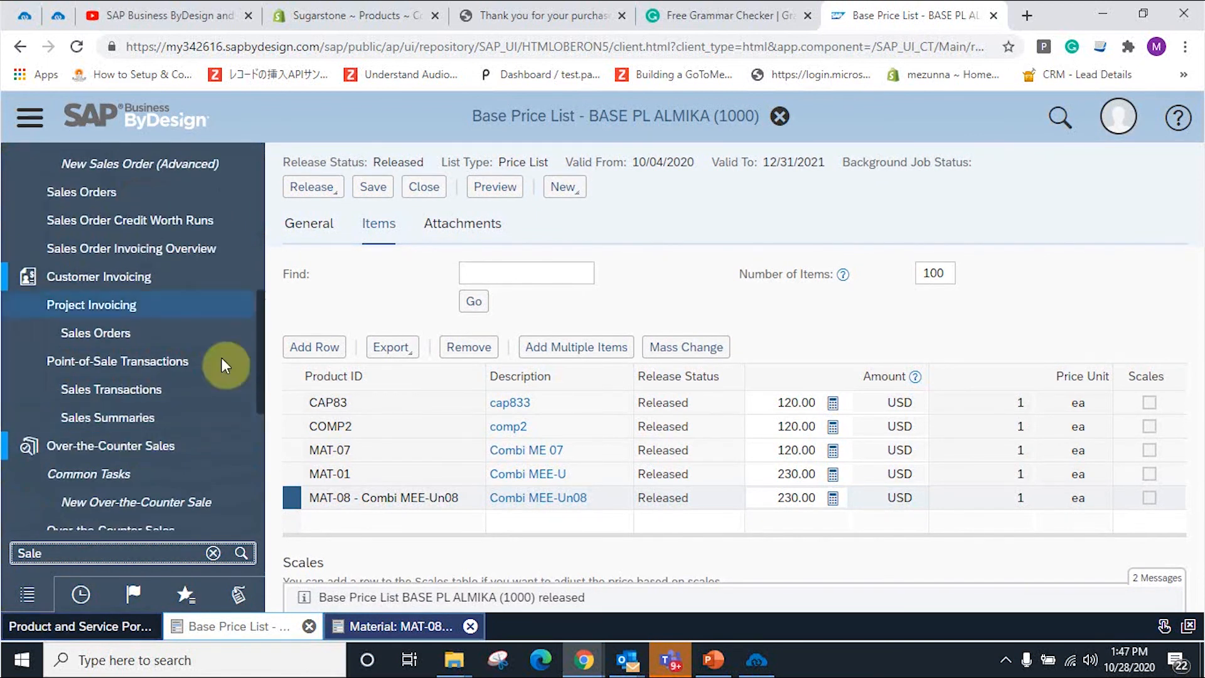
pyautogui.click(161, 193)
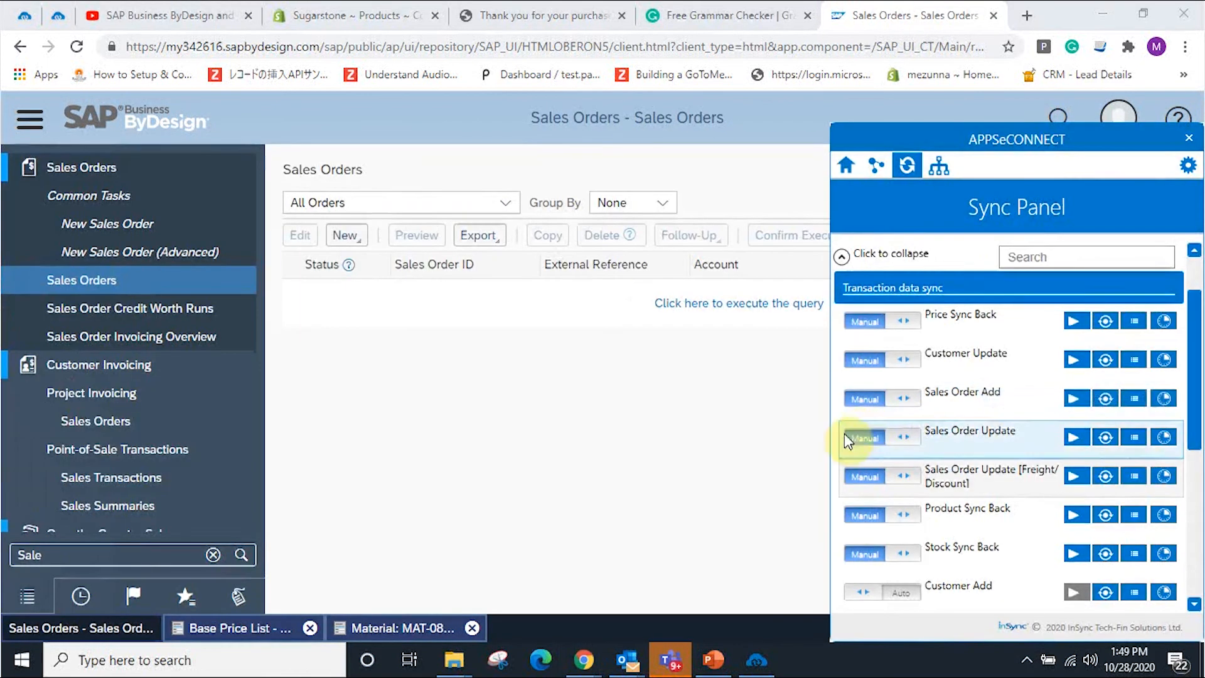
pyautogui.click(522, 437)
pyautogui.click(771, 305)
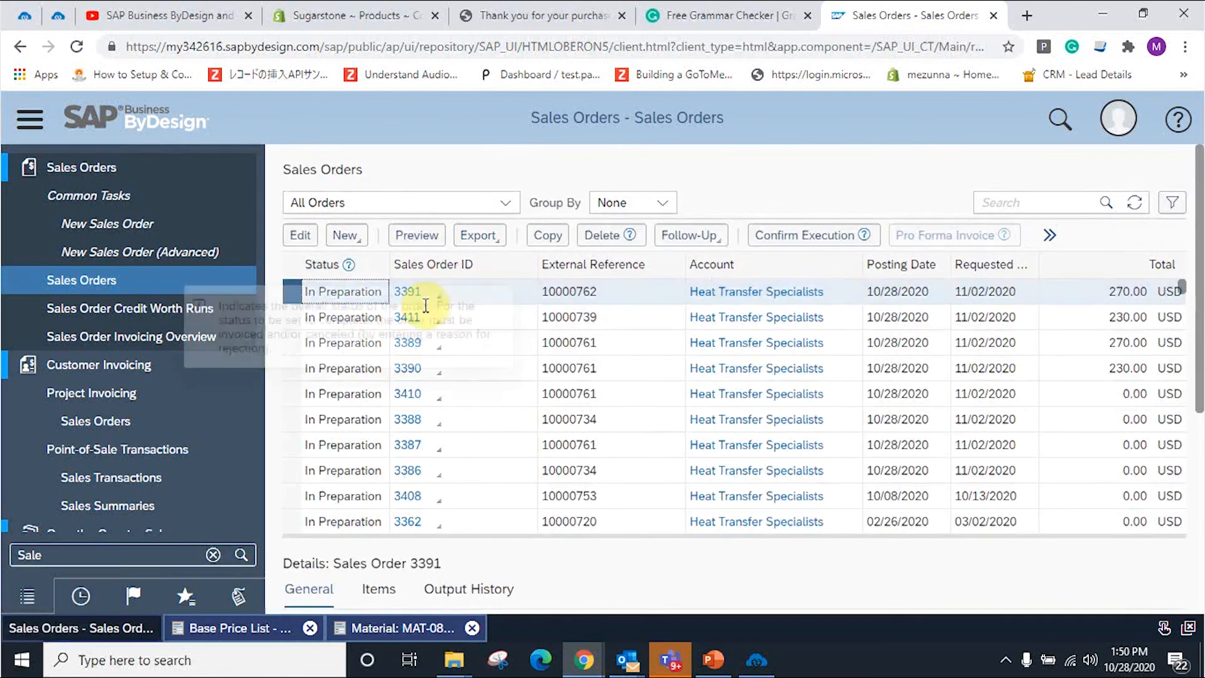
# Step: Open sales order 3391 and review its ship-to address and MAT-01 Combi MEE-U item at 230.00 USD
pyautogui.click(412, 293)
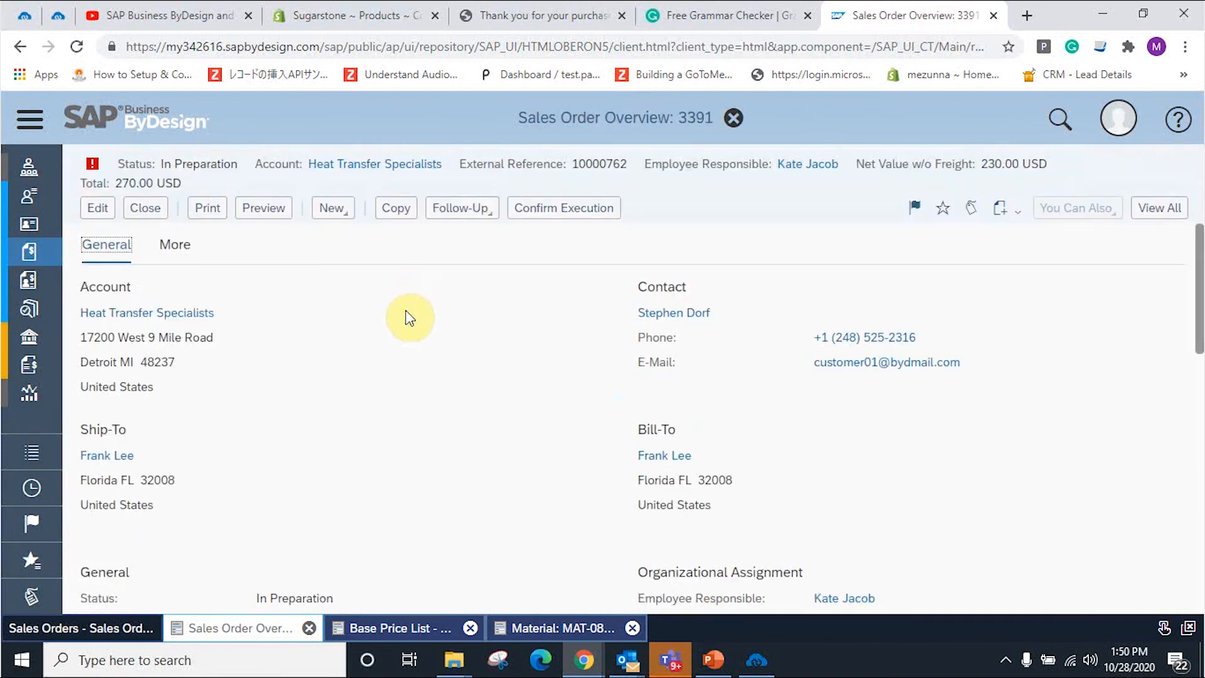
pyautogui.scroll(-5, 471, 325)
pyautogui.scroll(3, 371, 267)
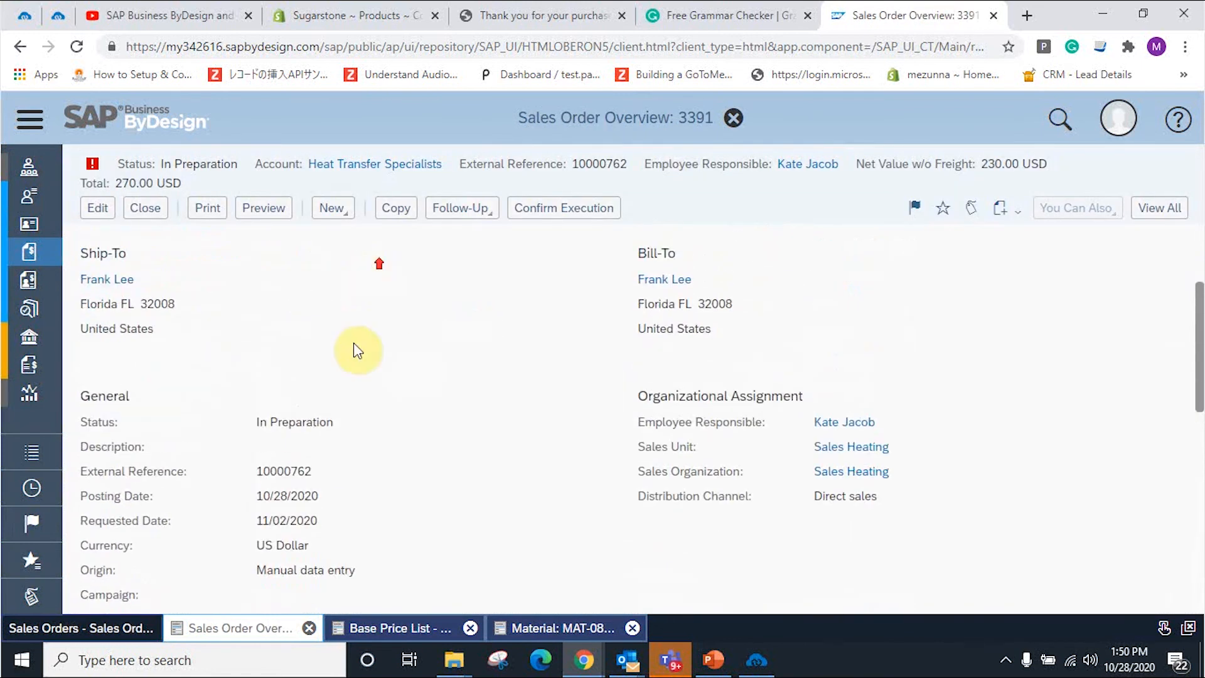
pyautogui.scroll(3, 433, 395)
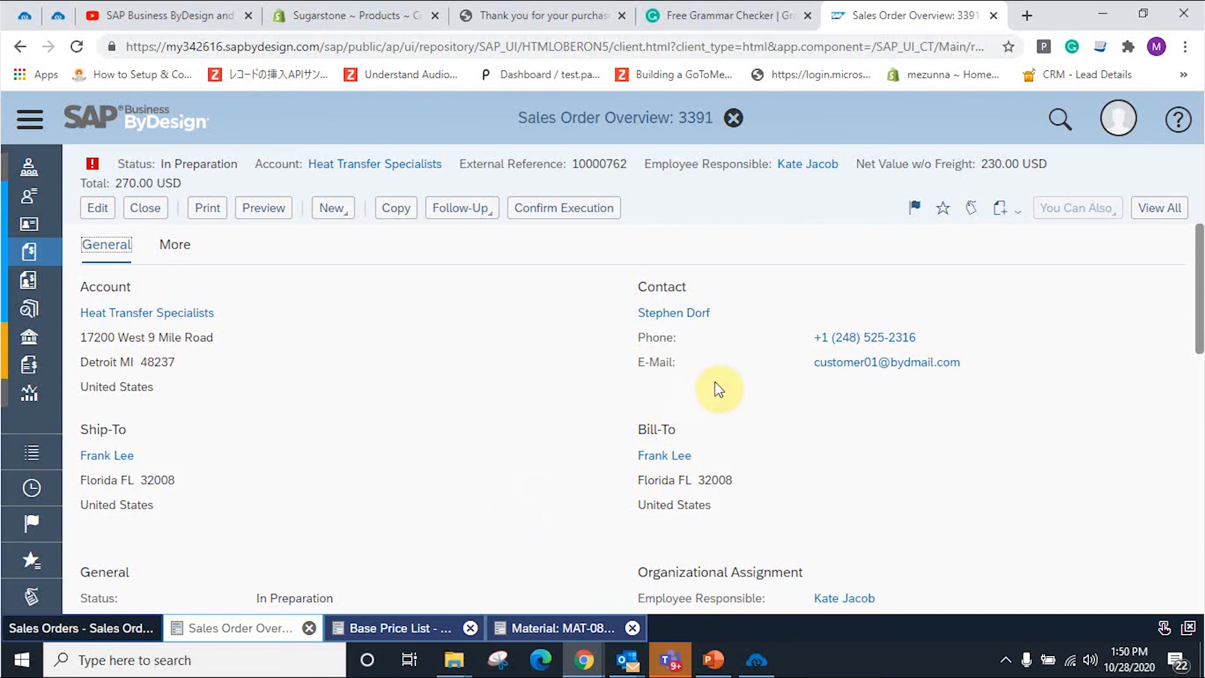
pyautogui.scroll(-4, 573, 431)
pyautogui.scroll(-8, 573, 430)
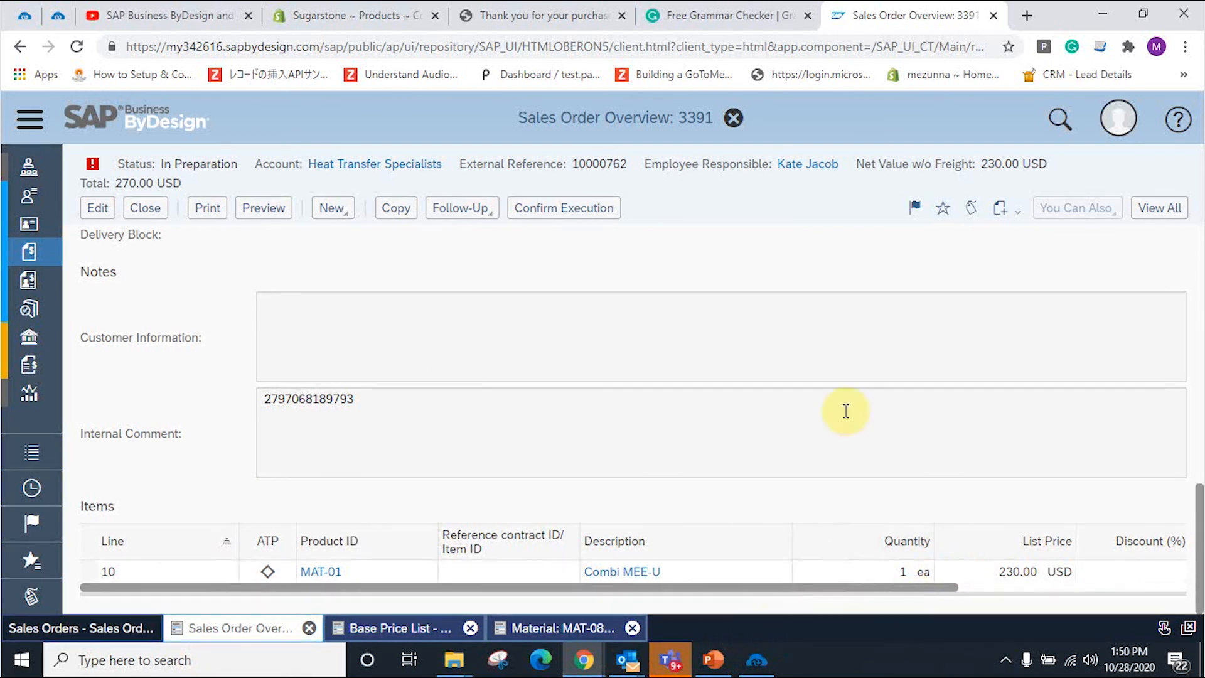
pyautogui.scroll(5, 754, 489)
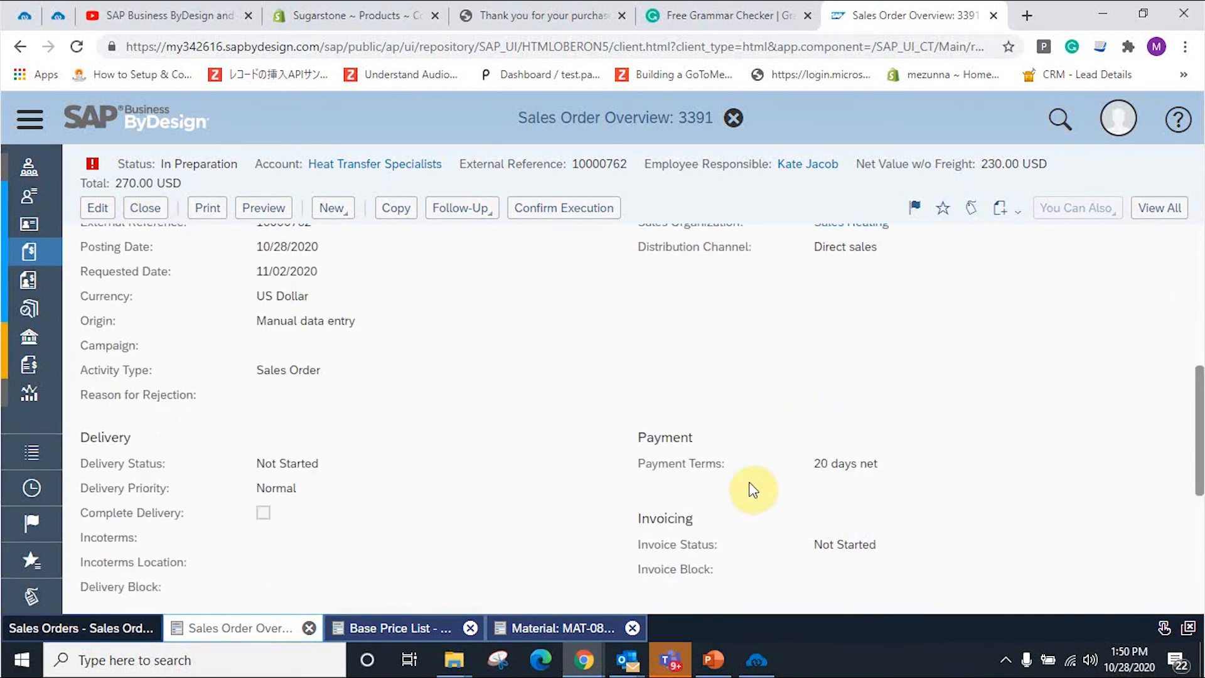